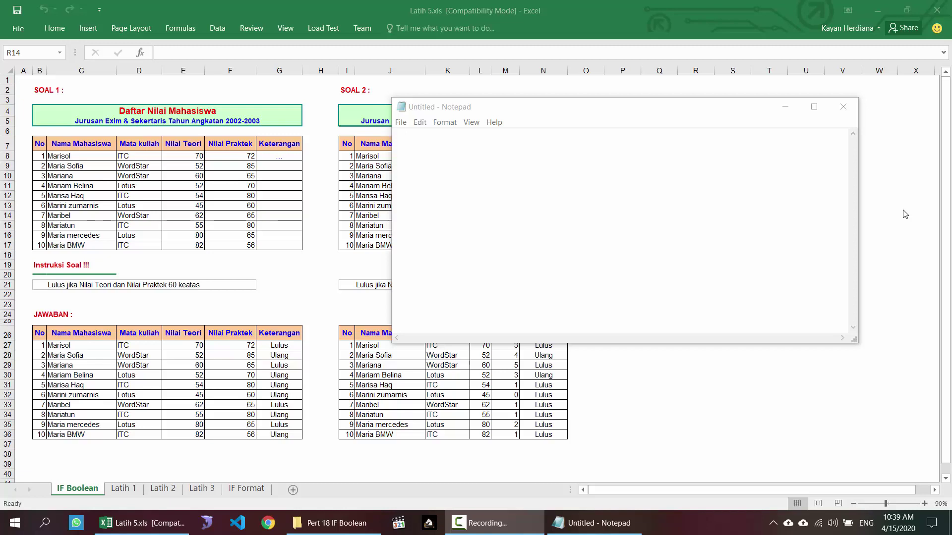
# - Write the basic syntax line =IF(kondisi1; true; false) in the empty Notepad document
pyautogui.click(595, 171)
pyautogui.write('=')
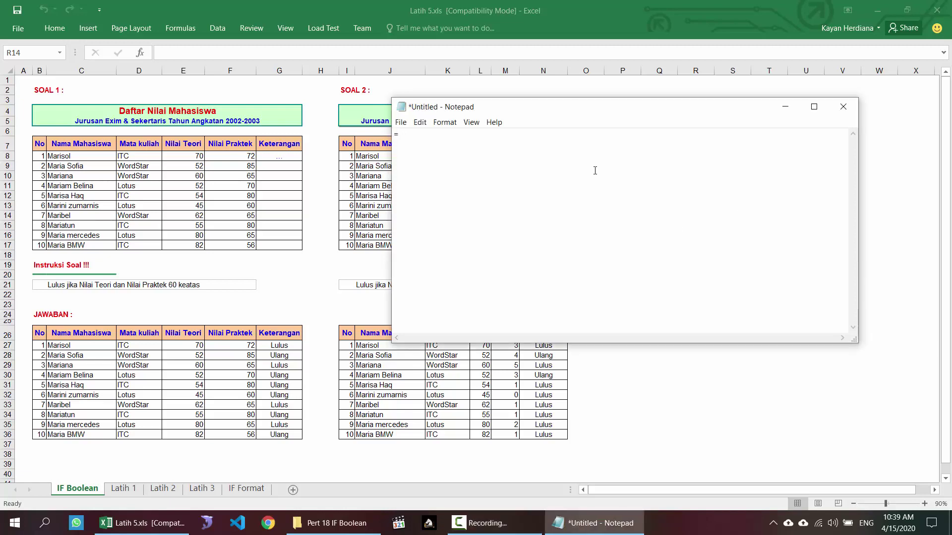
pyautogui.write('IF(kondisi1; true; false)')
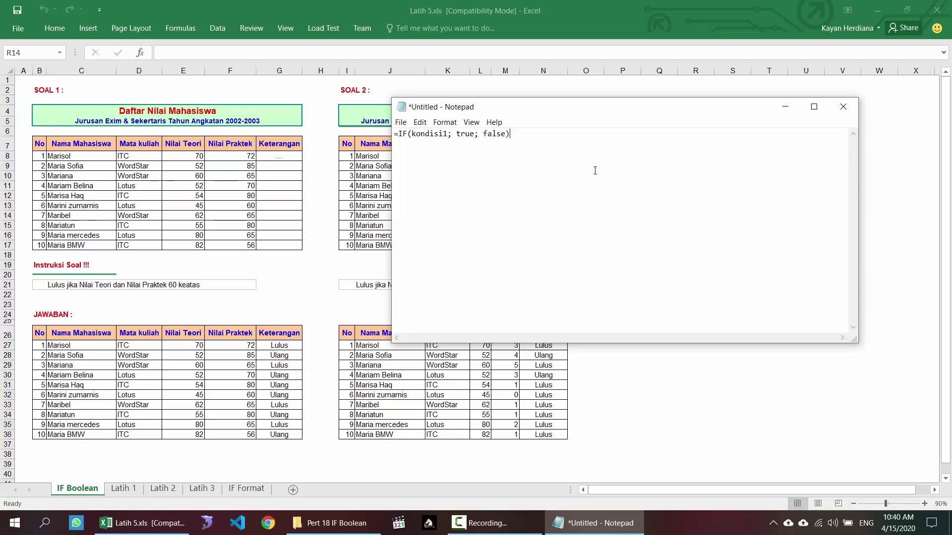
# - Add an example line =IF(A1>=60; "Lulus";"Ulang") below the IF syntax
pyautogui.press('Return')
pyautogui.write('=IF(A1=')
pyautogui.press('BackSpace')
pyautogui.write('>=60; "Luls')
pyautogui.press('BackSpace')
pyautogui.write('us";"Ulang")')
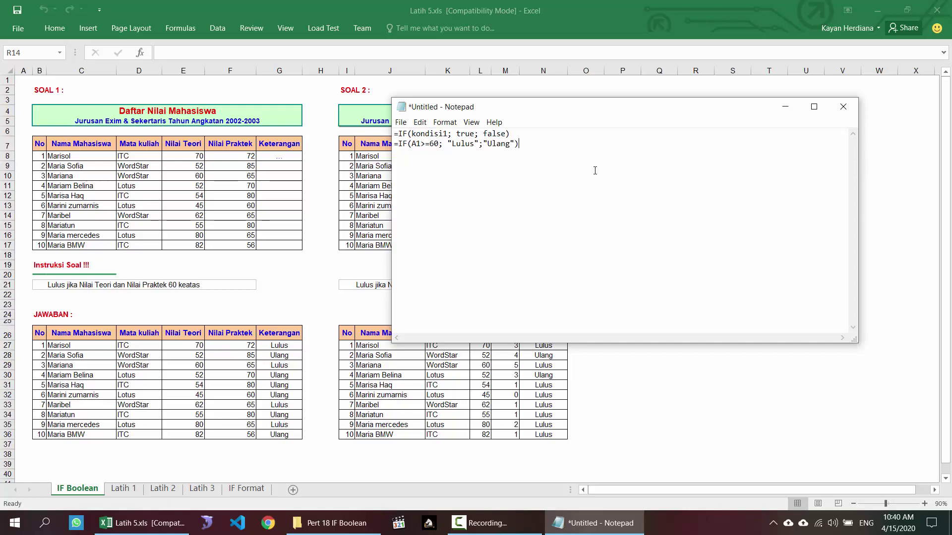
# - Remove the space before "Lulus" in the example and add the heading IF TUNGGAL above the syntax line
pyautogui.click(449, 144)
pyautogui.press('BackSpace')
pyautogui.write('IF TUNGGAL')
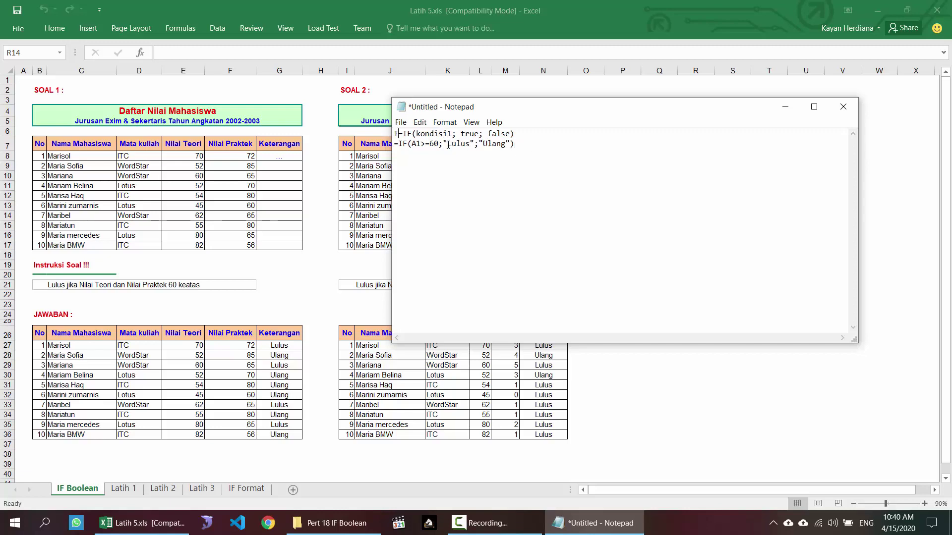
pyautogui.press('Return')
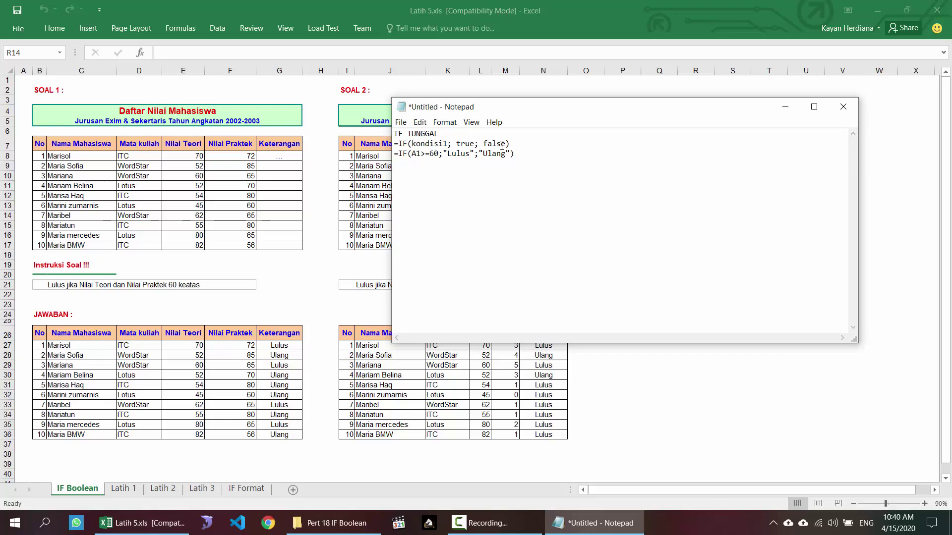
# - Duplicate the whole IF TUNGGAL block beneath itself, separated by one blank line
pyautogui.moveTo(550, 153); pyautogui.dragTo(393, 131)
pyautogui.hotkey('ctrl', 'c')
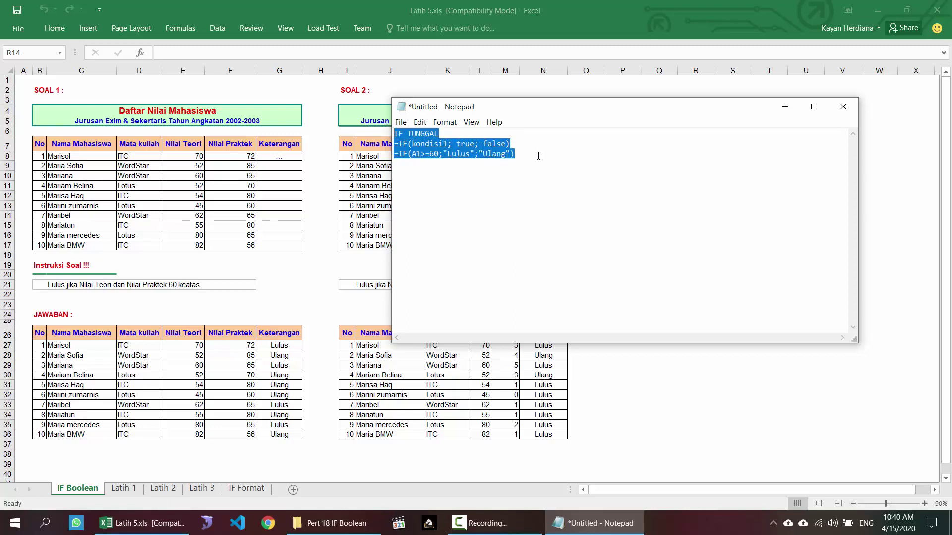
pyautogui.click(543, 154)
pyautogui.press('Return')
pyautogui.press('Return')
pyautogui.hotkey('ctrl', 'v')
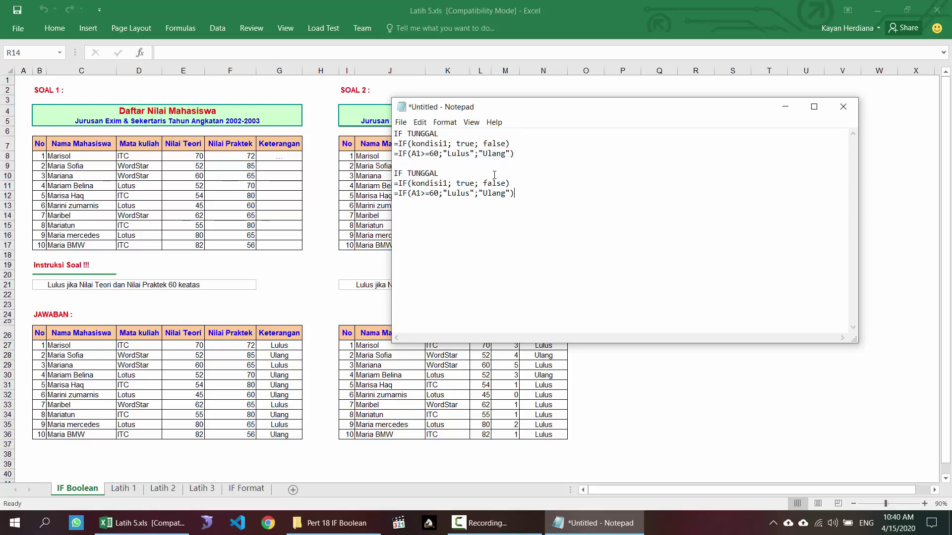
# - Retitle the copied block IF MAJEMUK and rewrite its syntax as =IF(kondisi1; true; IF(kondisi2; true; IF(kondisi3; true; ..., false)))
pyautogui.doubleClick(429, 174)
pyautogui.write('MAJEM')
pyautogui.write('UK =')
pyautogui.write('IF(')
pyautogui.write('kondisi1; true; IF(kondisi2')
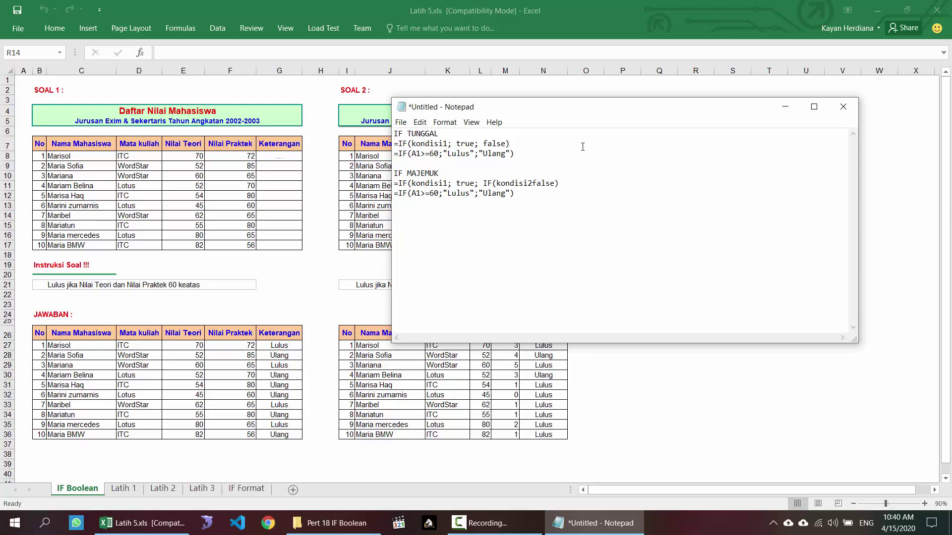
pyautogui.write('; true; IF(kondisi3')
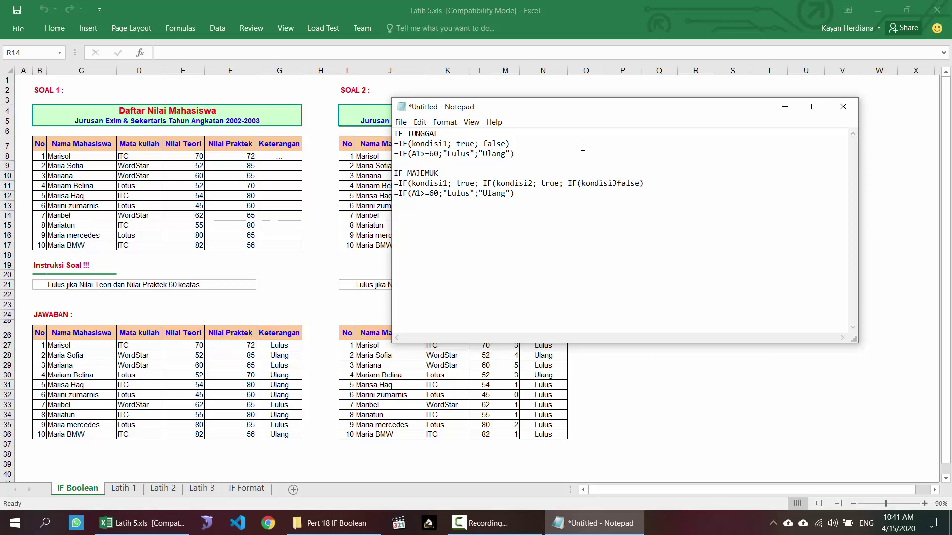
pyautogui.write('; true; ...,')
pyautogui.press('End')
pyautogui.write('))')
# - Rewrite the example under IF MAJEMUK as =IF(A1=1;1000000;IF(A1=2;1500000;2000000))
pyautogui.press('BackSpace')
pyautogui.press('BackSpace')
pyautogui.write('=1')
pyautogui.press('Delete')
pyautogui.press('Delete')
pyautogui.press('Right')
pyautogui.hotkey('shift', 'Right')
pyautogui.hotkey('shift', 'Right')
pyautogui.hotkey('shift', 'Right')
pyautogui.hotkey('shift', 'Right')
pyautogui.hotkey('shift', 'Right')
pyautogui.hotkey('shift', 'Right')
pyautogui.hotkey('shift', 'Right')
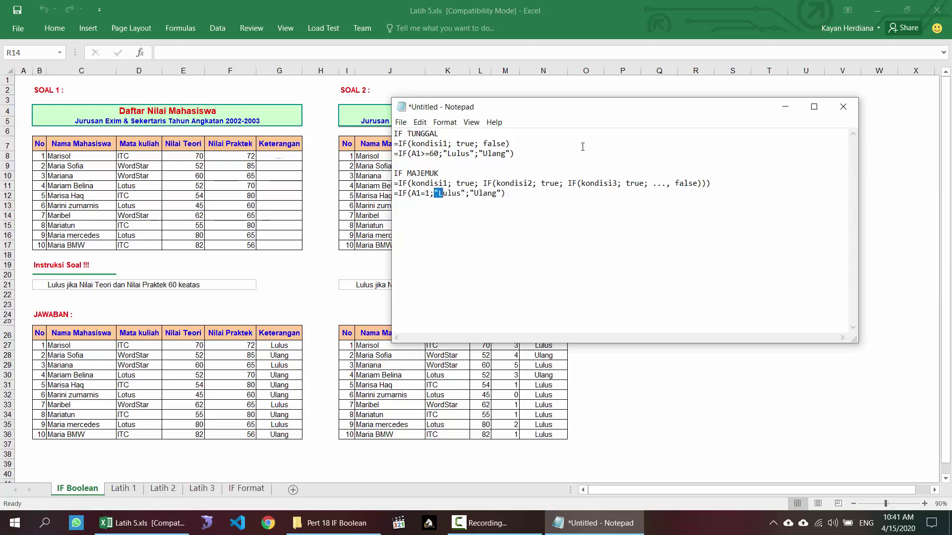
pyautogui.write('1000000')
pyautogui.hotkey('shift', 'End')
pyautogui.write('IF(A1=2')
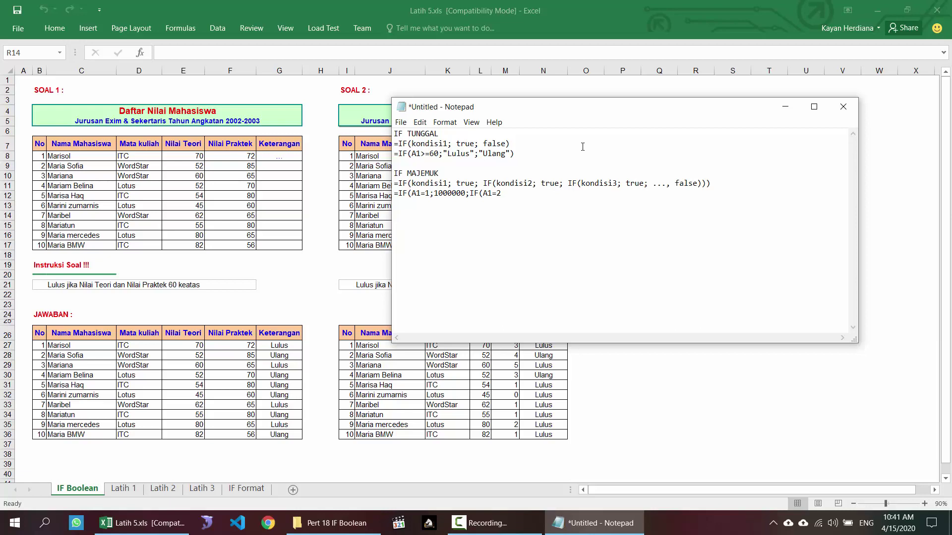
pyautogui.write(';1500000;2000000))')
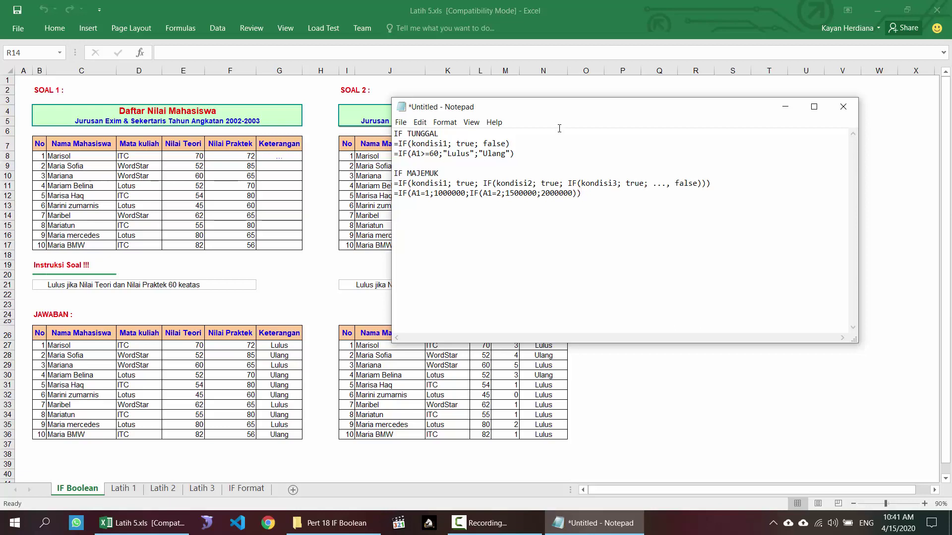
pyautogui.moveTo(447, 183); pyautogui.dragTo(411, 183)
pyautogui.moveTo(412, 143)
pyautogui.mouseDown()
pyautogui.moveTo(438, 143)
pyautogui.moveTo(412, 155)
pyautogui.moveTo(421, 156)
pyautogui.mouseUp()
pyautogui.click(443, 194)
pyautogui.moveTo(411, 194); pyautogui.dragTo(418, 195)
# - Add a section headed "IF BOOLEAN (lebih dari 1 syarat dalam 1 kondisi)" with the lines OR and AND beneath it
pyautogui.click(589, 195)
pyautogui.write('IF BOOLEAN (lebih dari 1 syara')
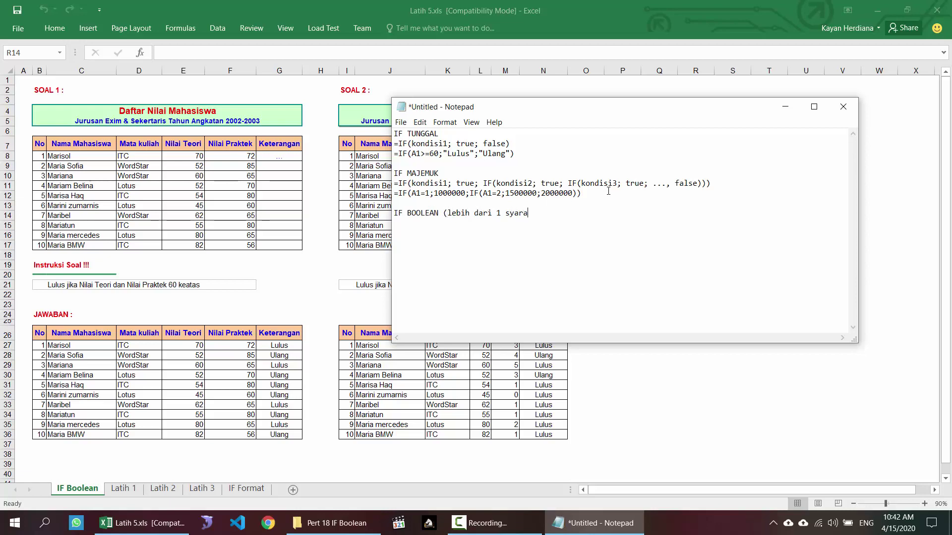
pyautogui.write('t dalam 1 kondisi)')
pyautogui.press('Return')
pyautogui.write('OR')
pyautogui.press('Return')
pyautogui.write('AND')
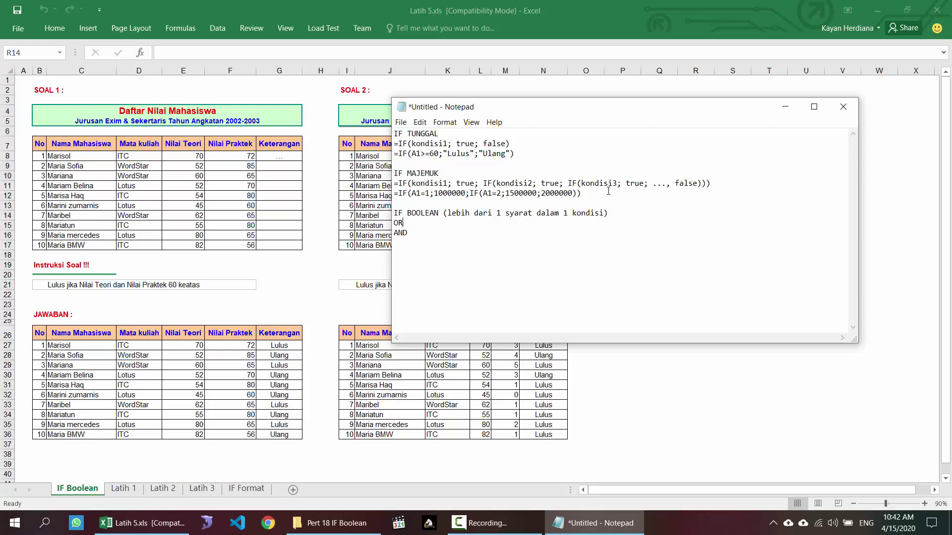
# - Append "(salah satu memenuhi, benar)" to the OR line and "(semua memenuhi, benar)" to the AND line
pyautogui.write(' (salah satu memenuhi, benar)')
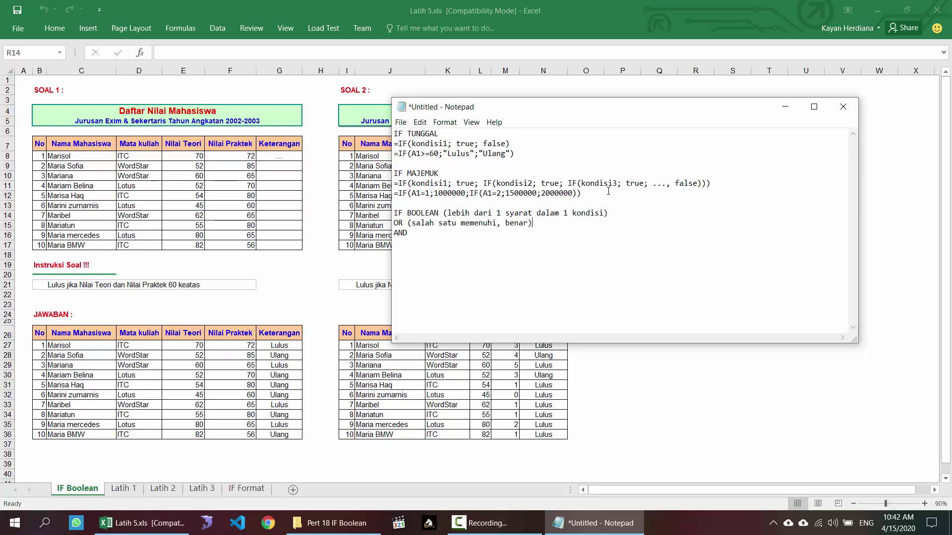
pyautogui.press('Down')
pyautogui.write('(semua memenu, benar)')
pyautogui.press('Up')
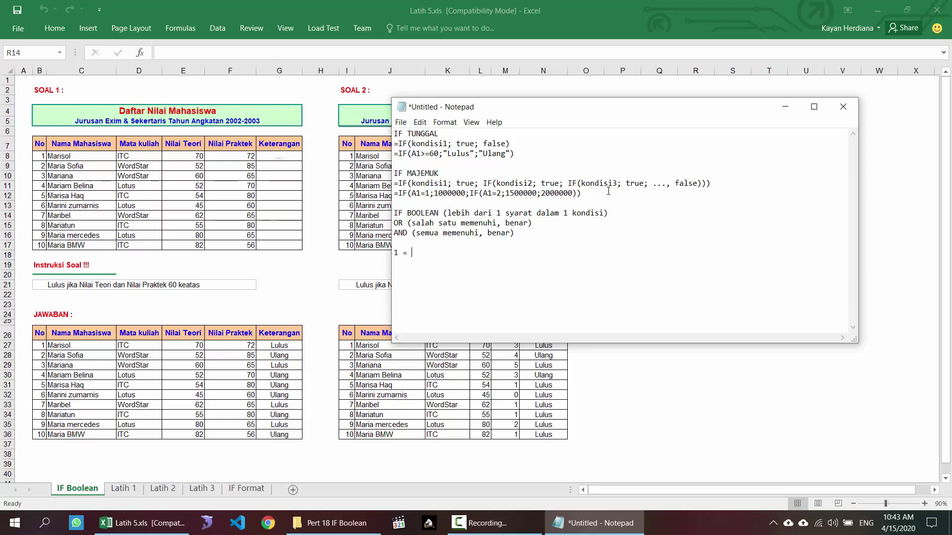
# - Add the example criteria "1 = cantik" and "2 = pintar" on separate lines below the IF BOOLEAN section
pyautogui.write('cantik')
pyautogui.press('Return')
pyautogui.write('2 = pintar')
pyautogui.press('Return')
pyautogui.press('Return')
pyautogui.doubleClick(412, 264)
pyautogui.click(410, 233)
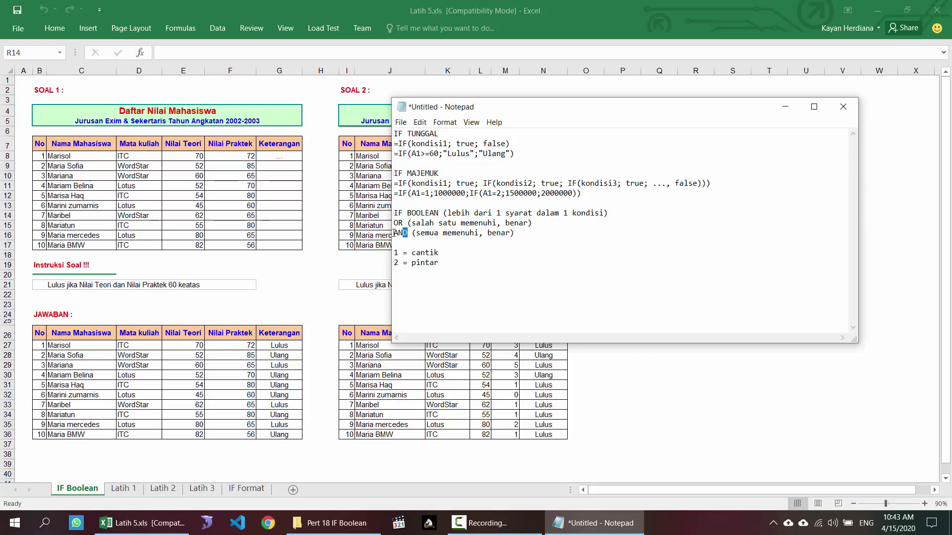
# - Append "= dan" to the AND line and "= atau" to the OR line
pyautogui.click(525, 232)
pyautogui.write('=dan')
pyautogui.press('BackSpace')
pyautogui.write('= atau')
pyautogui.click(526, 232)
pyautogui.click(404, 223)
pyautogui.moveTo(413, 233); pyautogui.dragTo(395, 237)
pyautogui.moveTo(440, 262); pyautogui.dragTo(383, 257)
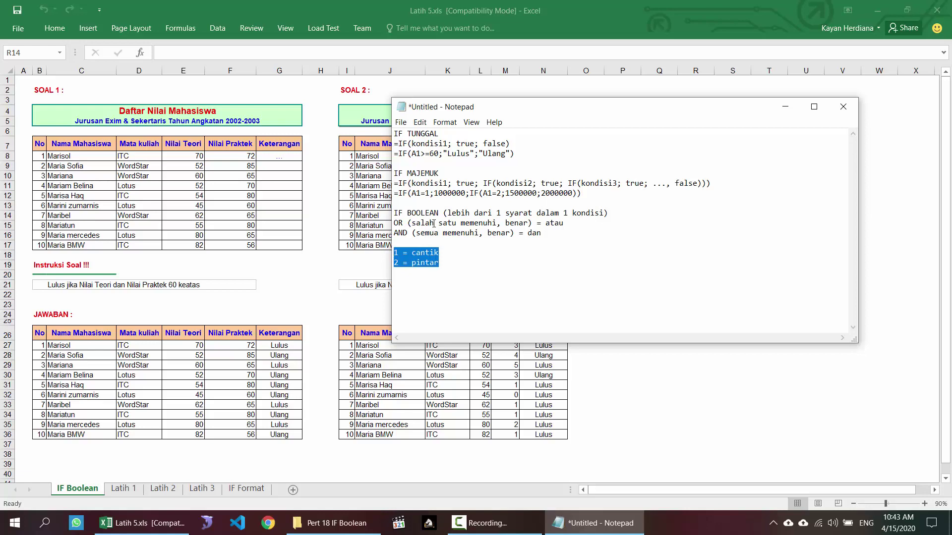
pyautogui.click(443, 254)
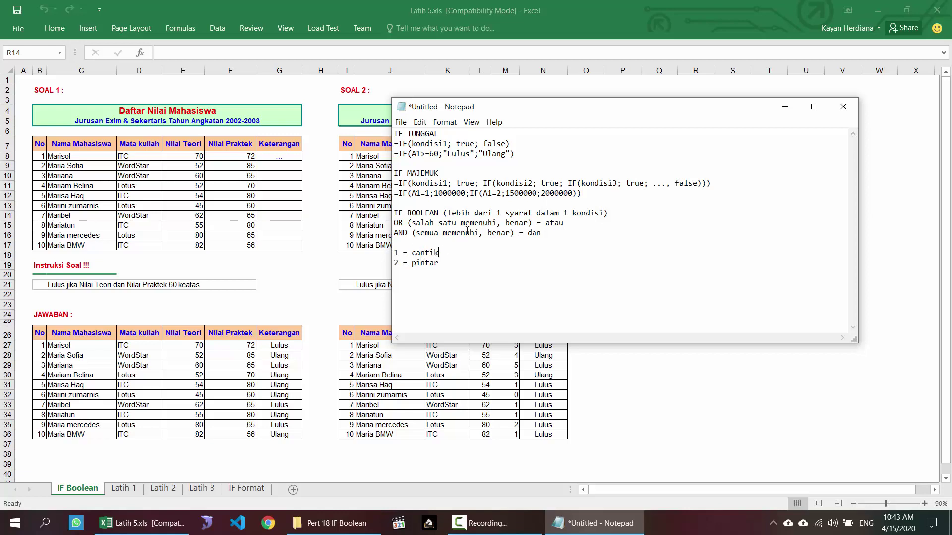
pyautogui.moveTo(452, 253); pyautogui.dragTo(385, 137)
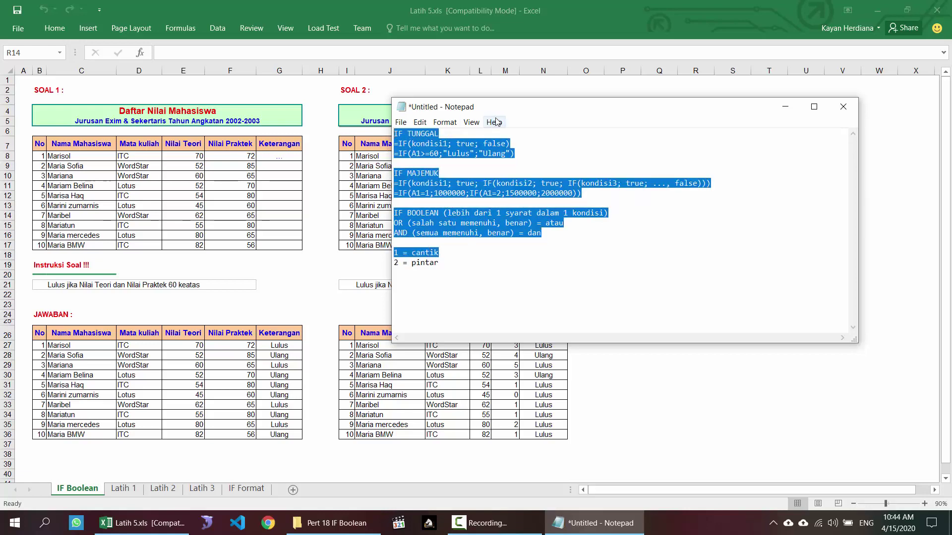
# - Move the Notepad window off the first exercise tables and add the note "jumlah IF = jumlah kondisi - 1" at the end
pyautogui.moveTo(528, 106); pyautogui.dragTo(645, 46)
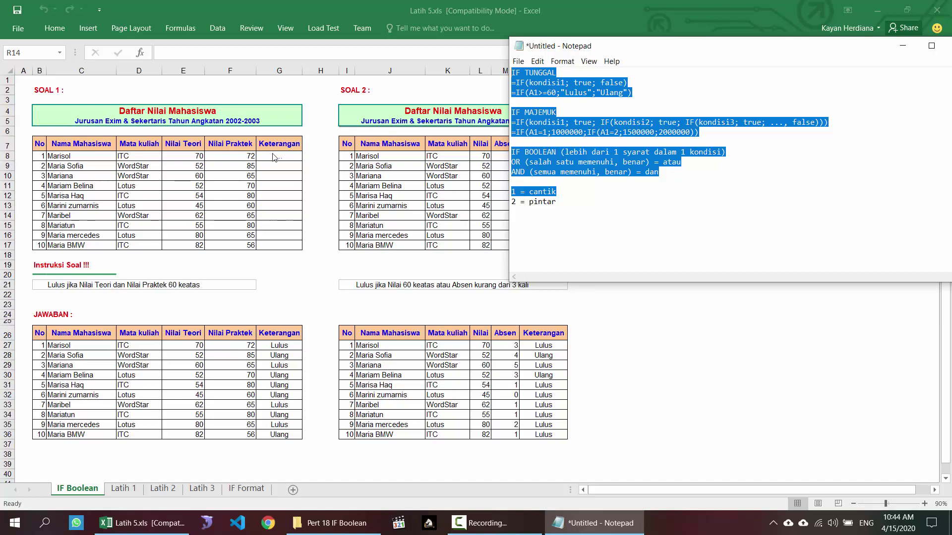
pyautogui.click(649, 206)
pyautogui.press('Return')
pyautogui.press('Return')
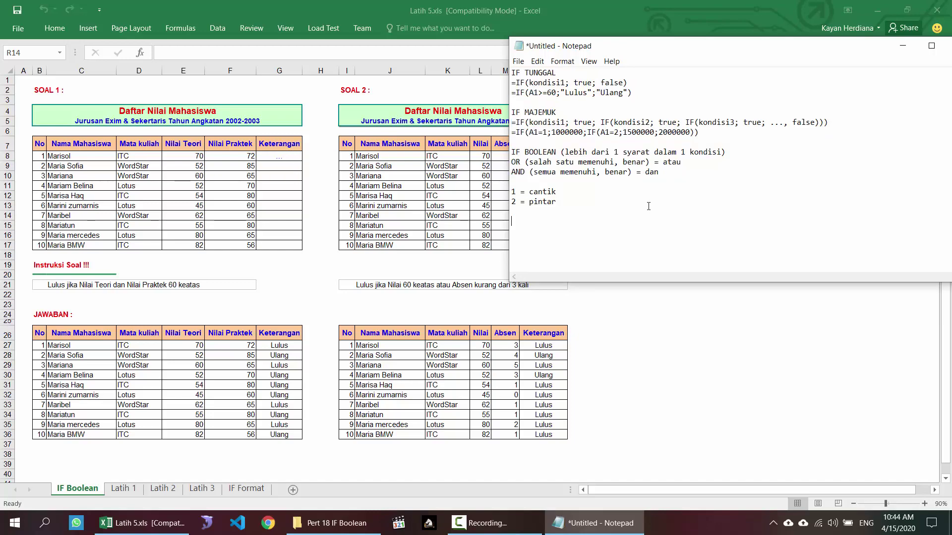
pyautogui.write('IF = jumlah kondisi - 1')
pyautogui.press('Home')
pyautogui.write('jumlah')
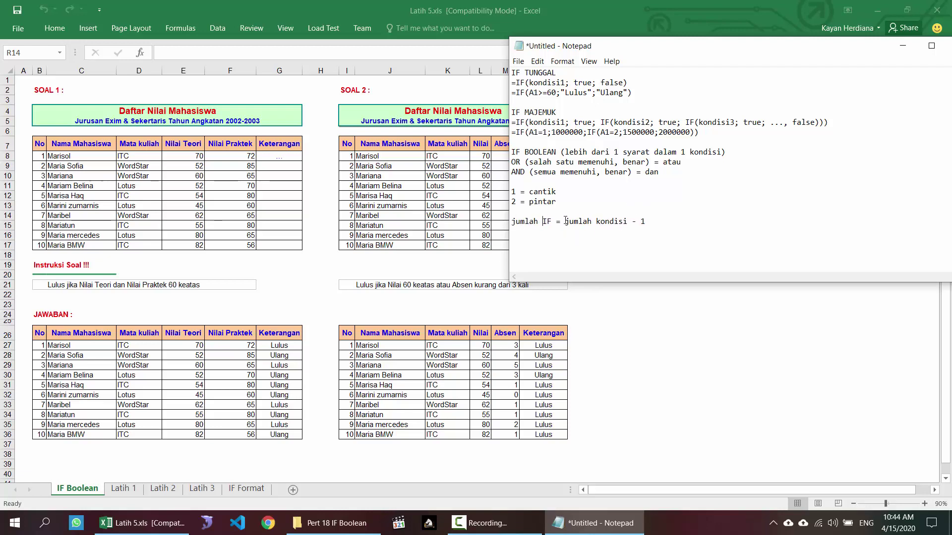
pyautogui.moveTo(564, 221); pyautogui.dragTo(645, 222)
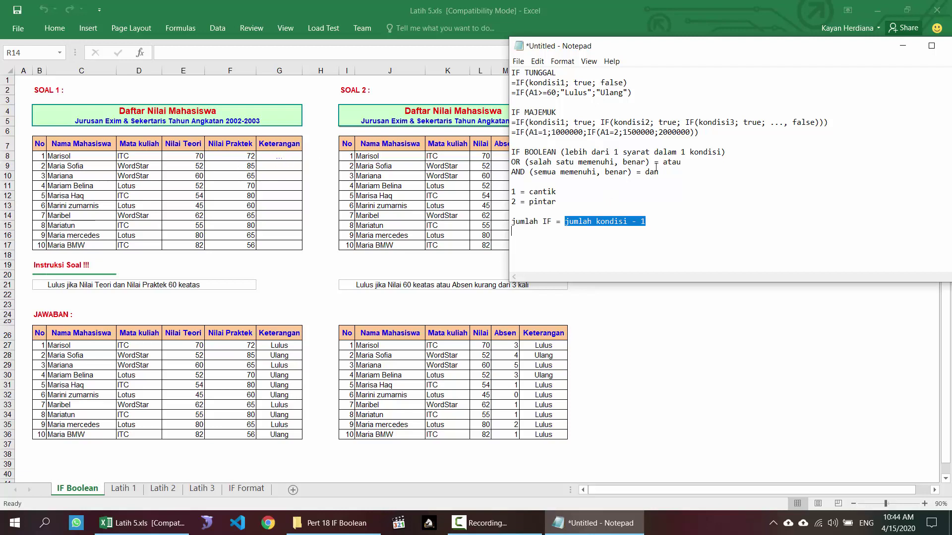
pyautogui.moveTo(516, 172); pyautogui.dragTo(525, 172)
pyautogui.click(281, 160)
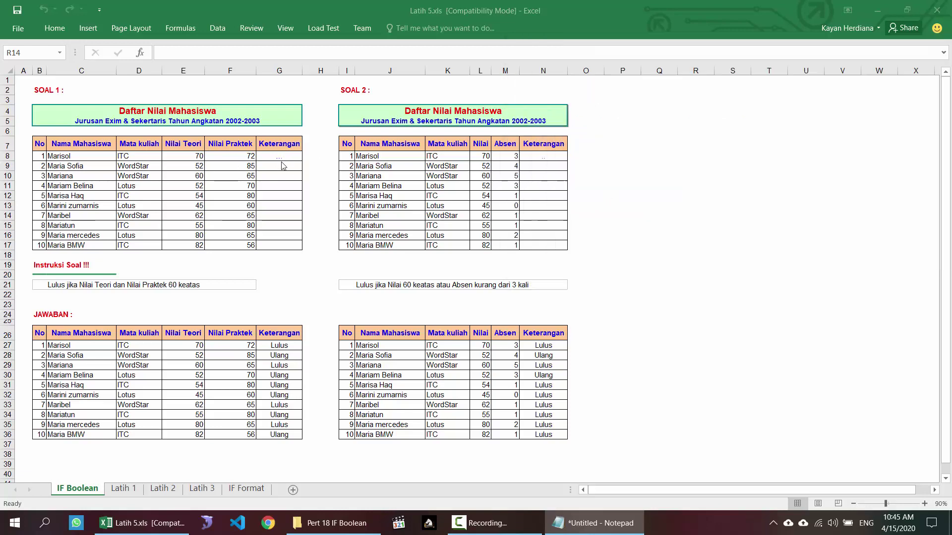
pyautogui.click(281, 160)
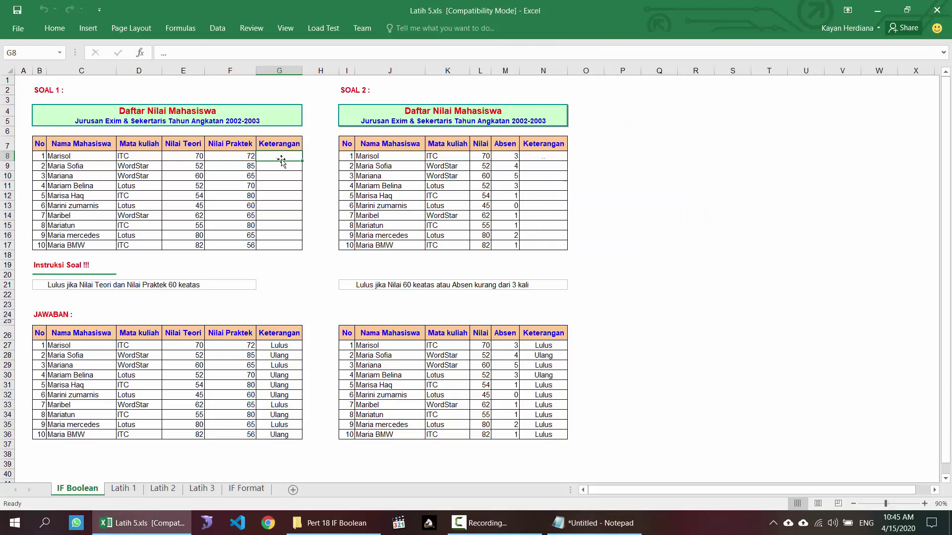
# - Switch to Notepad and add the syntax IF(AND(syarat1; syarat2; ...syarat n); true; false) below the last note
pyautogui.click(595, 523)
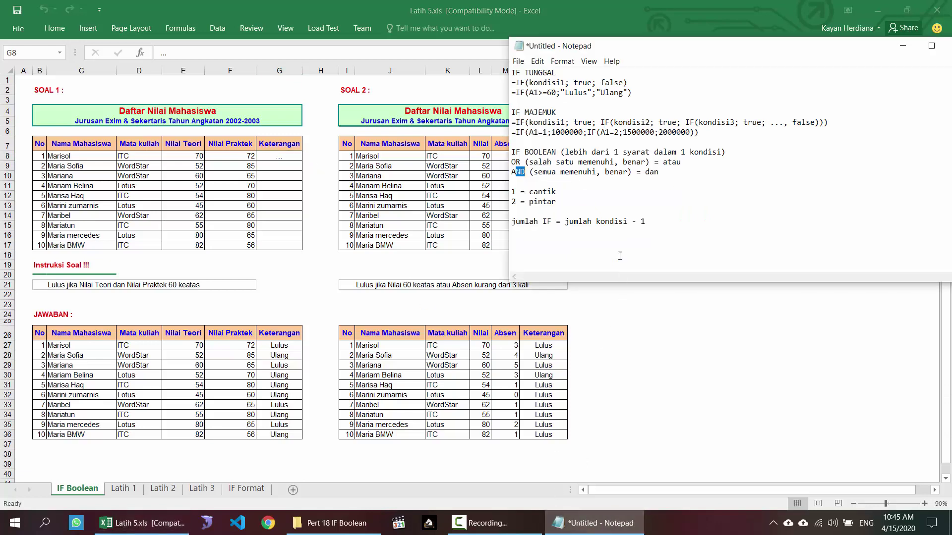
pyautogui.click(671, 223)
pyautogui.write('IF')
pyautogui.write('(AND')
pyautogui.write('(s')
pyautogui.write('yarat2')
pyautogui.write('; sya')
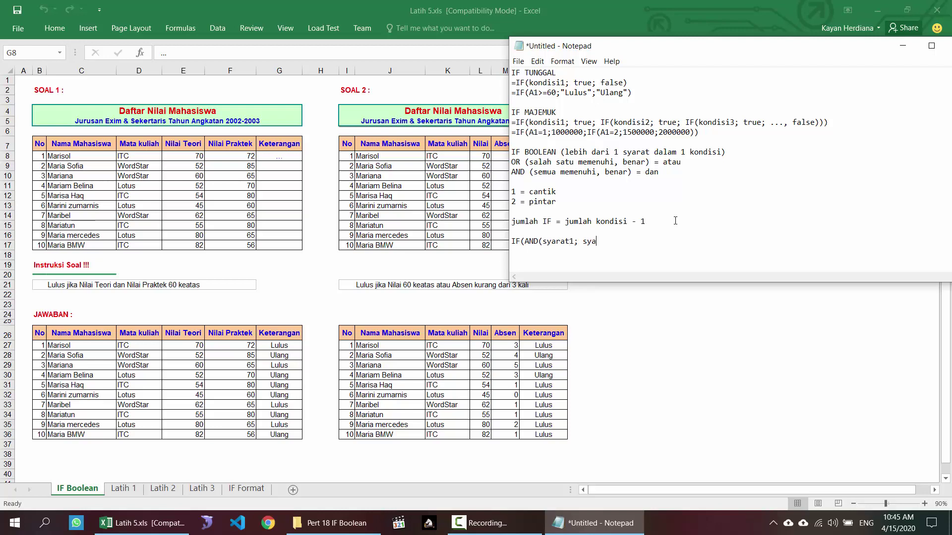
pyautogui.write('rat2; syart')
pyautogui.write('t')
pyautogui.write('n')
pyautogui.press('Left')
pyautogui.press('Left')
pyautogui.press('Left')
pyautogui.press('Left')
pyautogui.write('...')
pyautogui.moveTo(539, 241); pyautogui.dragTo(543, 241)
pyautogui.click(674, 241)
pyautogui.write('; true; false)')
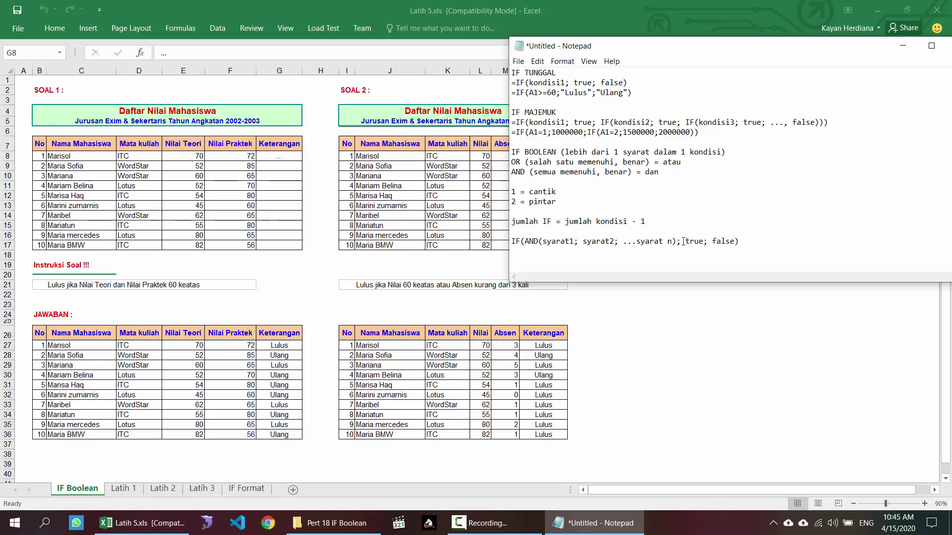
# - Tile the Excel workbook and the Notepad notes side by side across the screen
pyautogui.click(283, 157)
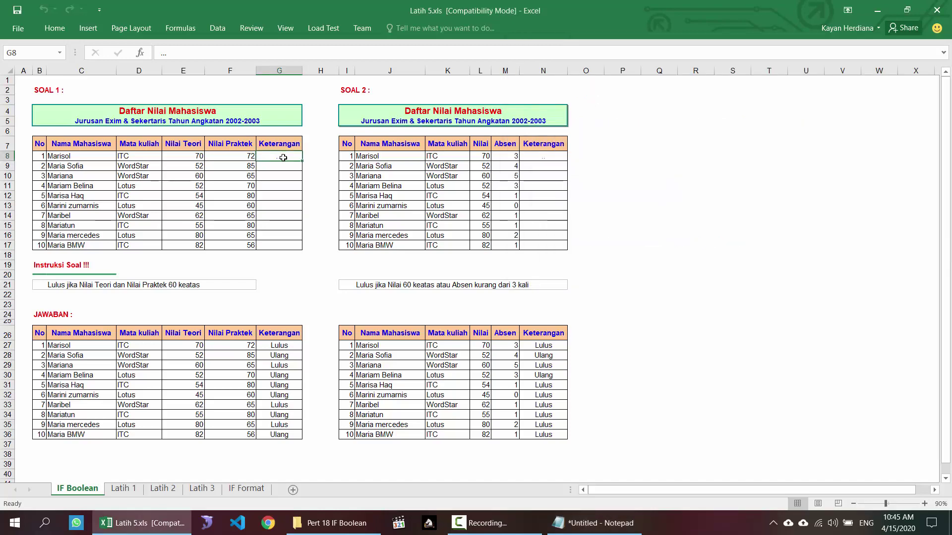
pyautogui.press('super+Left')
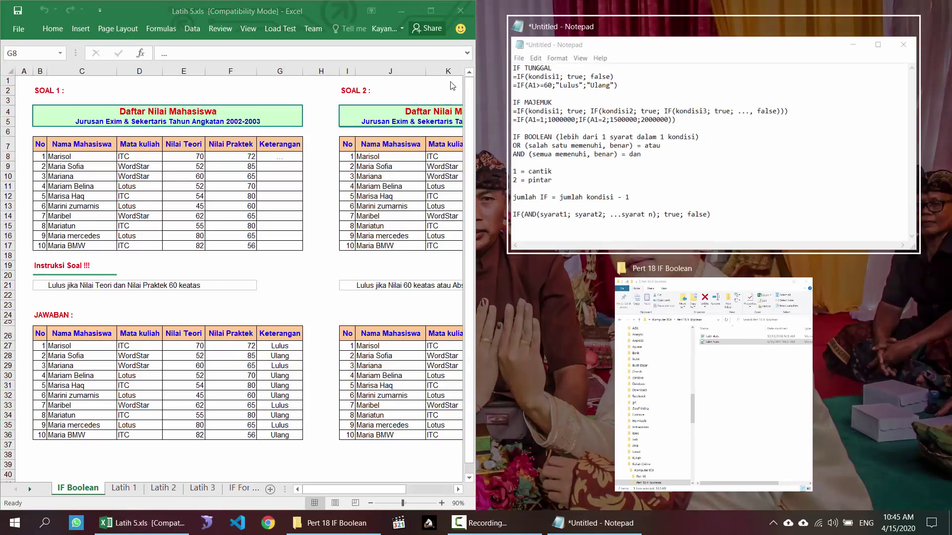
pyautogui.click(541, 227)
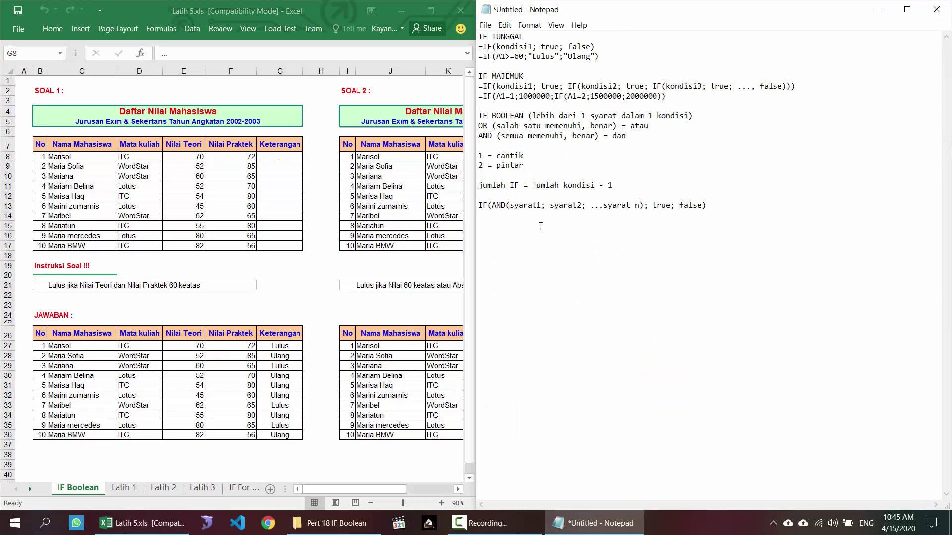
# - Start an IF(AND()) formula in the first SOAL 1 Keterangan cell, G8, with the first condition E8>=60
pyautogui.click(279, 158)
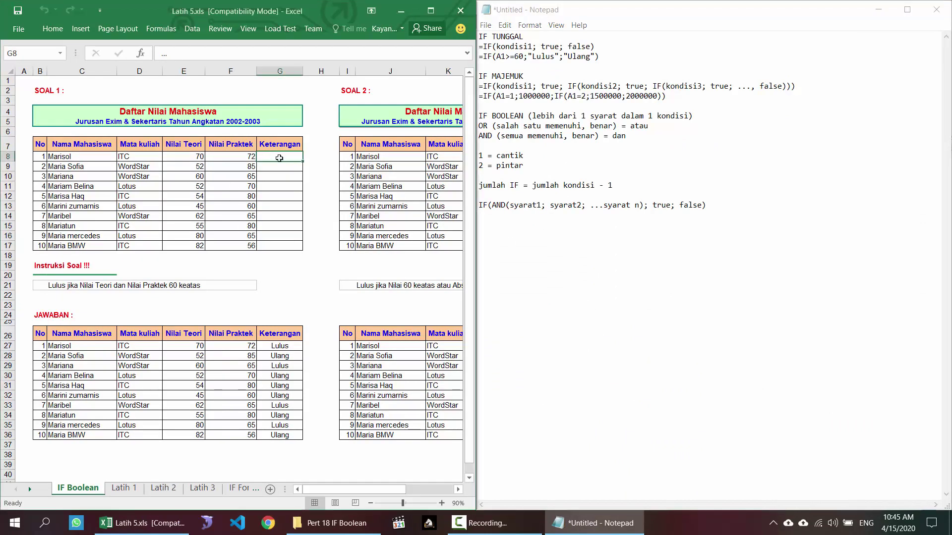
pyautogui.write('=IF')
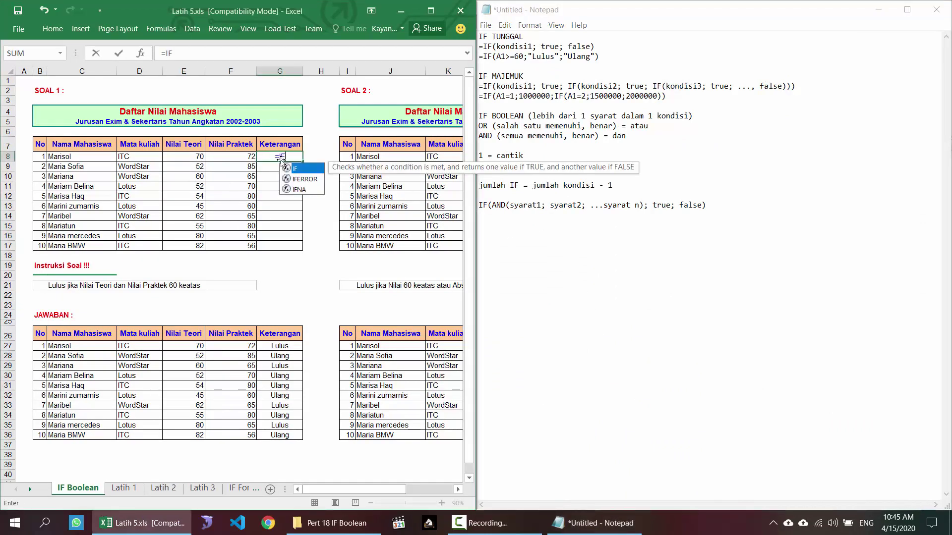
pyautogui.write('(AND(')
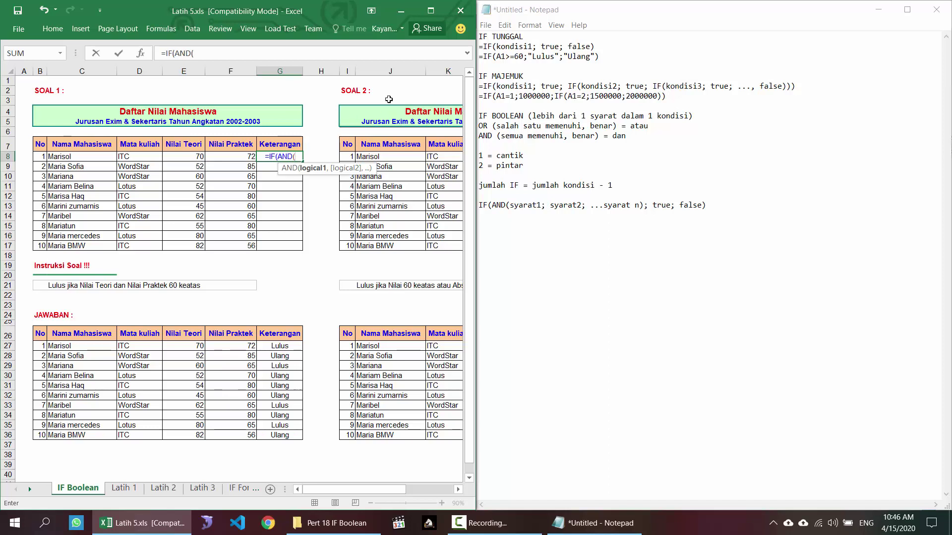
pyautogui.click(185, 156)
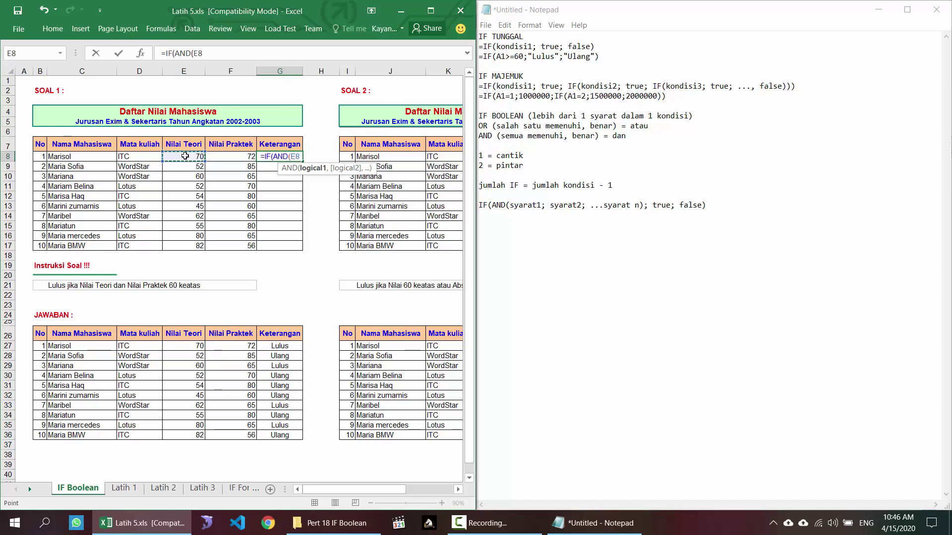
pyautogui.write('>=60')
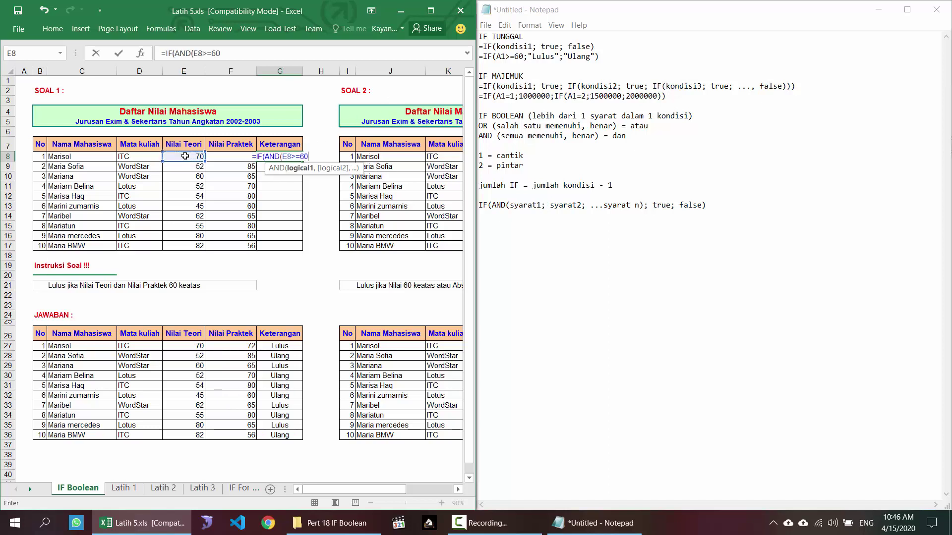
# - Try a semicolon separator after E8>=60, commit the incomplete formula, and remove the semicolon
pyautogui.write(';"L')
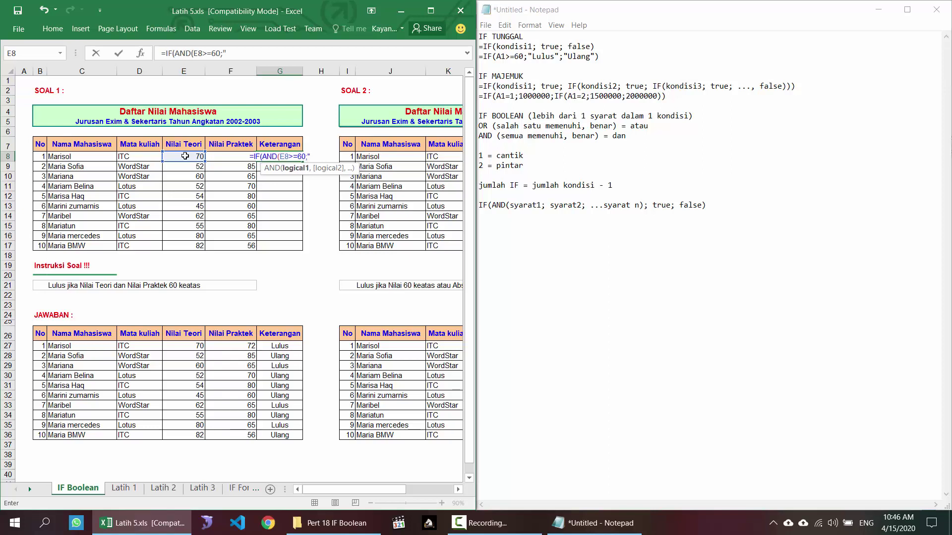
pyautogui.press('BackSpace')
pyautogui.press('BackSpace')
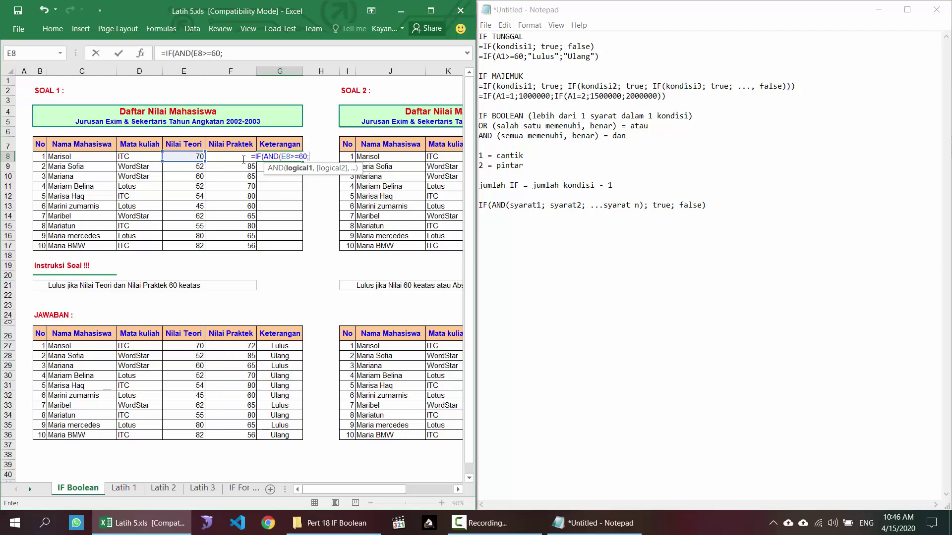
pyautogui.press('Return')
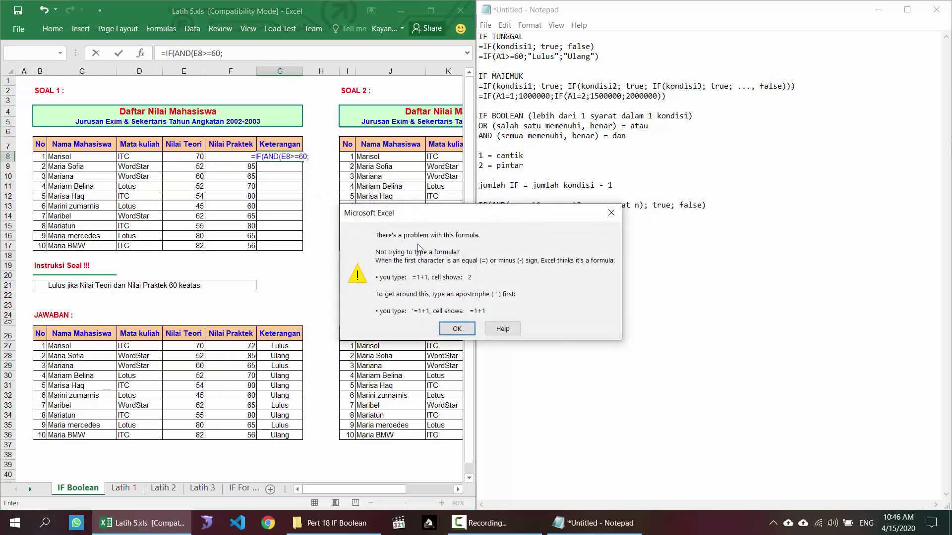
pyautogui.press('Return')
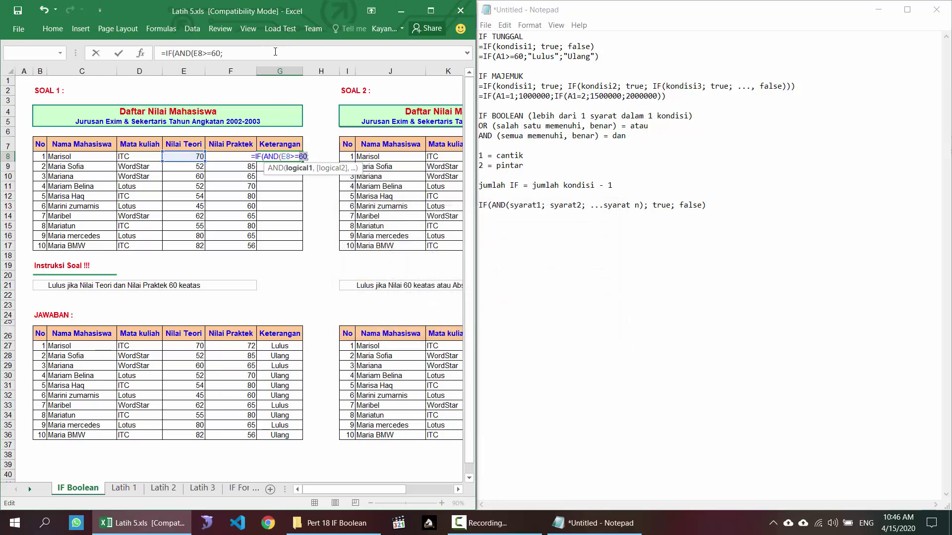
pyautogui.click(275, 51)
pyautogui.press('BackSpace')
# - Extend the G8 formula with a comma and F8>=60, close the AND, and append ;"Lulus";"Ulang") as the results
pyautogui.write(',')
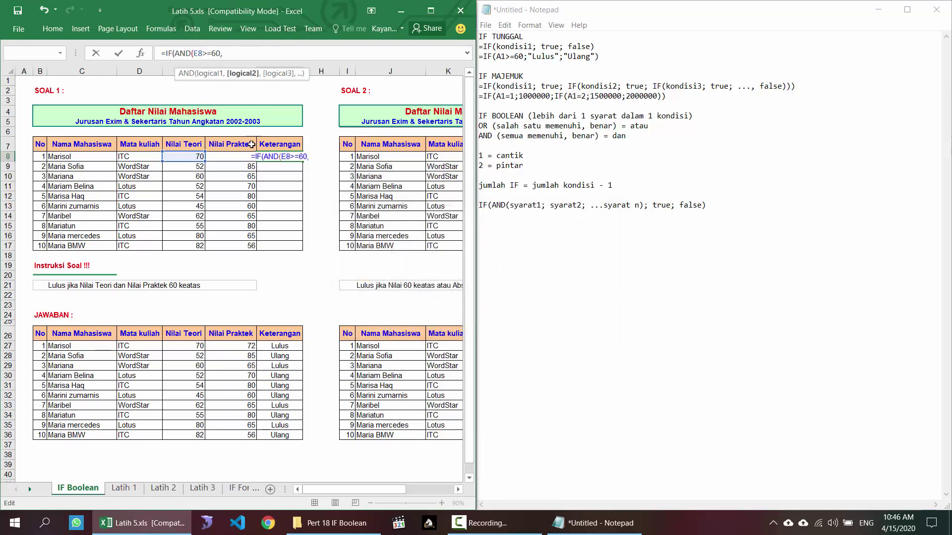
pyautogui.click(243, 165)
pyautogui.press('Up')
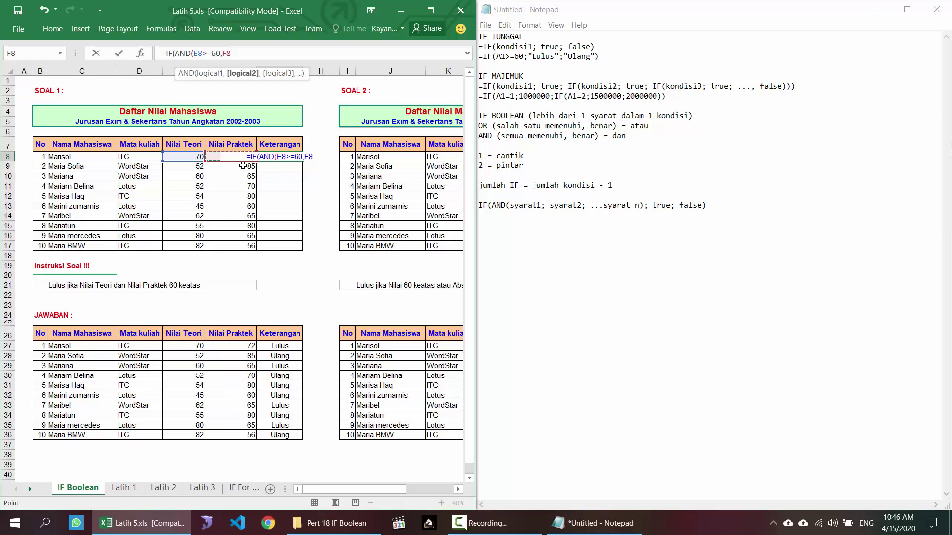
pyautogui.write('>=60')
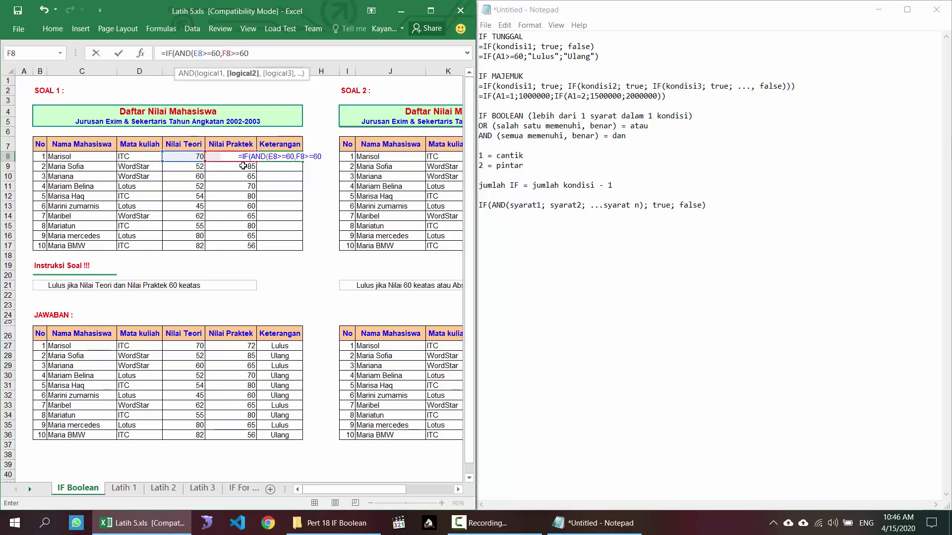
pyautogui.write(')')
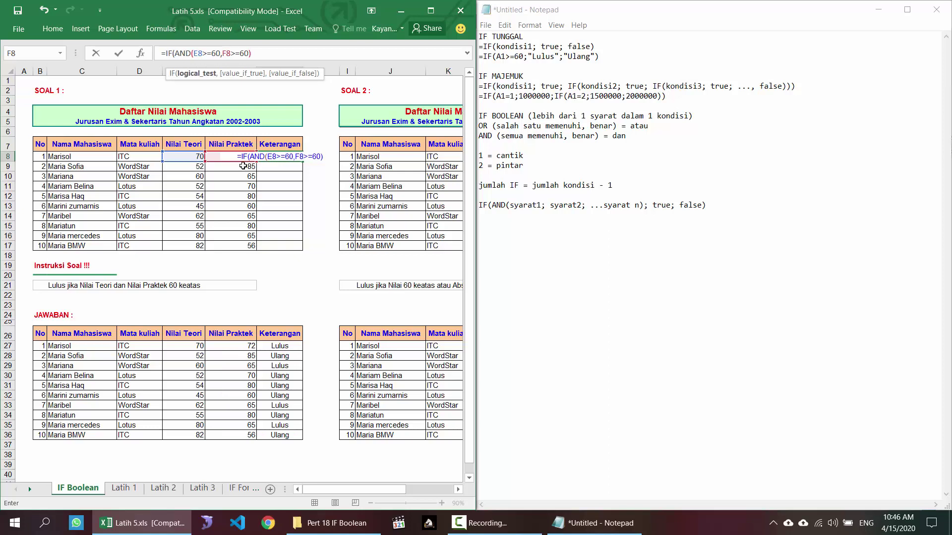
pyautogui.write(';"Lulus')
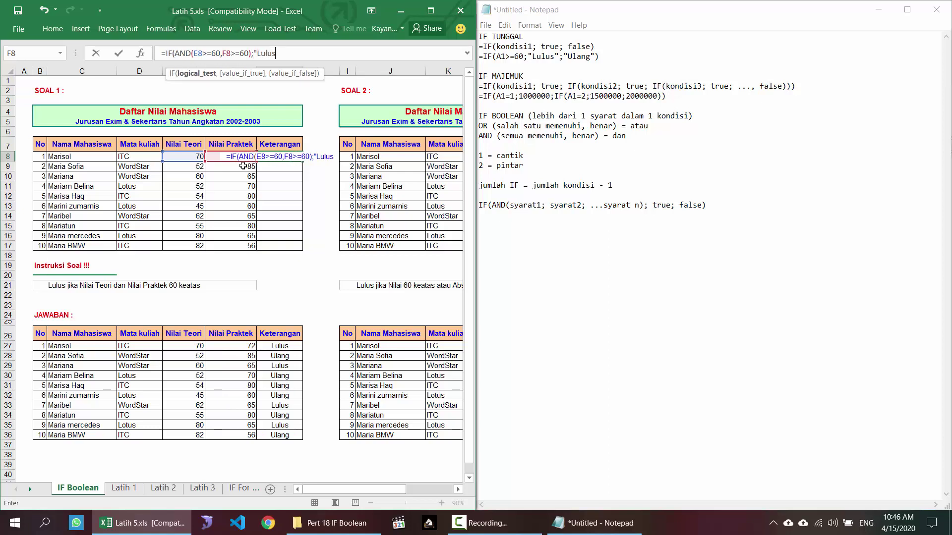
pyautogui.write('";"Ul')
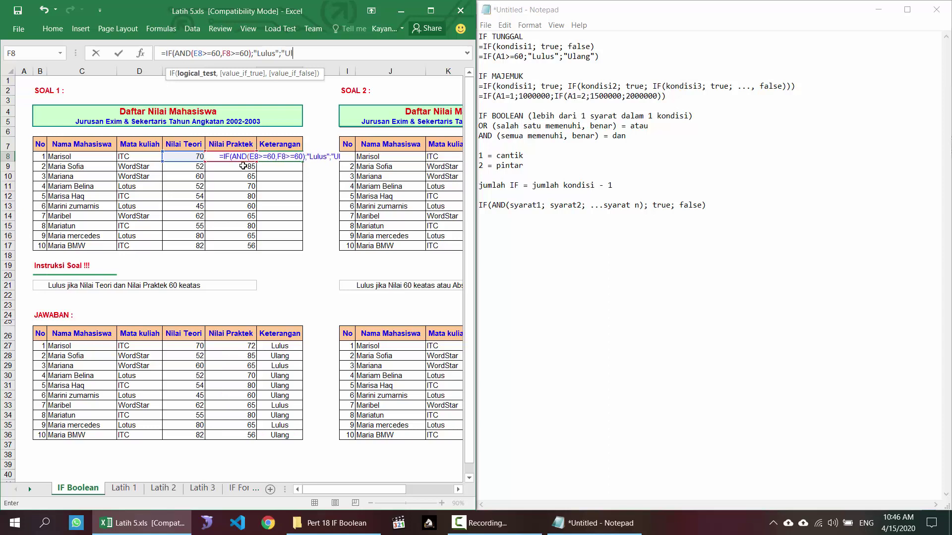
pyautogui.write('ang")')
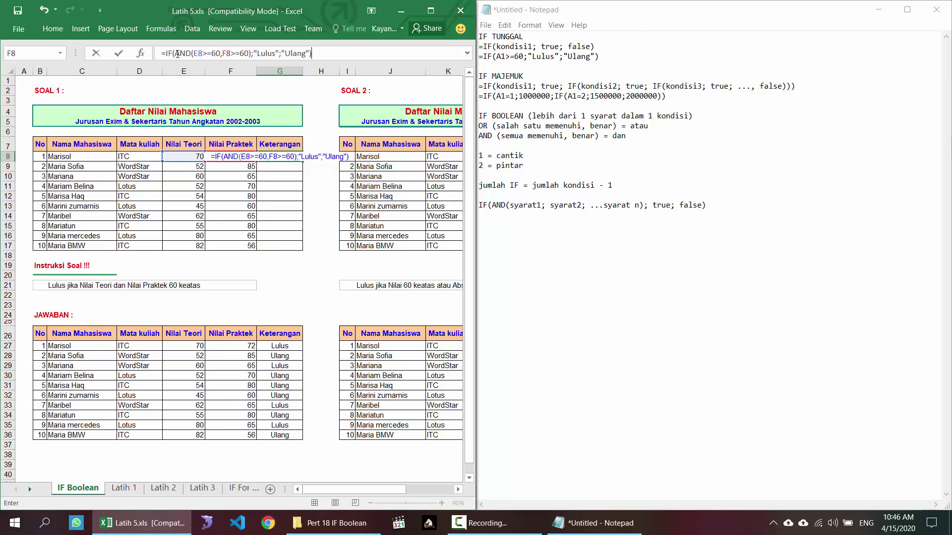
pyautogui.moveTo(174, 54); pyautogui.dragTo(252, 53)
pyautogui.click(261, 53)
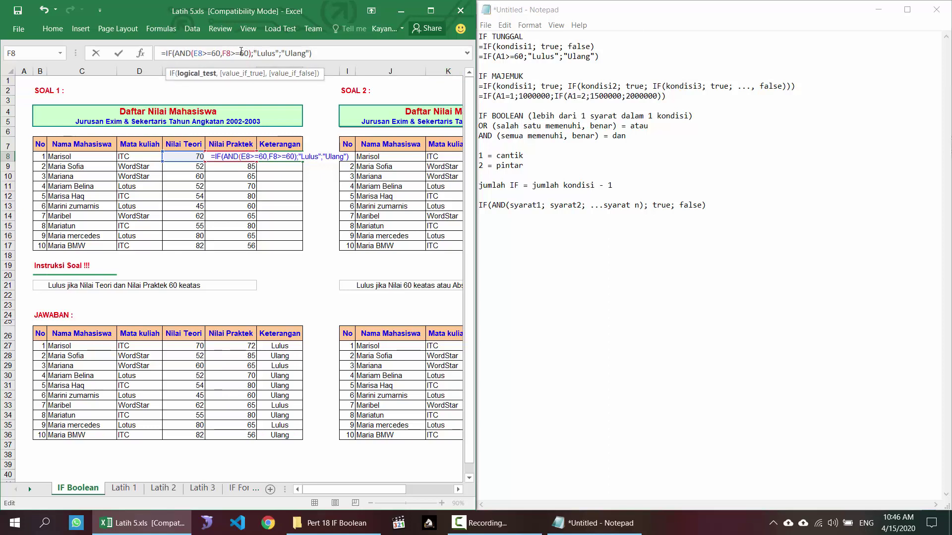
pyautogui.moveTo(252, 54); pyautogui.dragTo(197, 53)
pyautogui.click(198, 53)
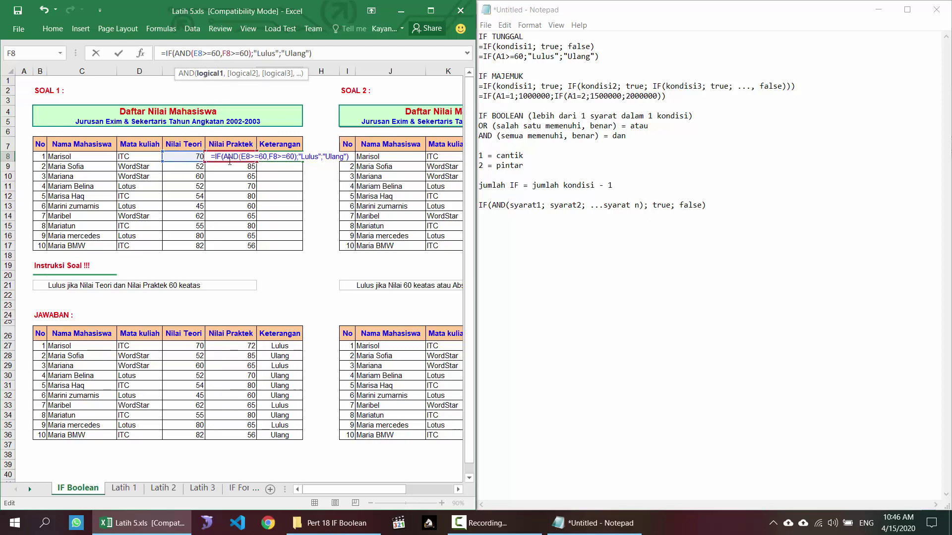
# - Replace the semicolons around "Lulus" in the G8 formula with commas and commit =IF(AND(E8>=60,F8>=60),"Lulus","Ulang")
pyautogui.press('Return')
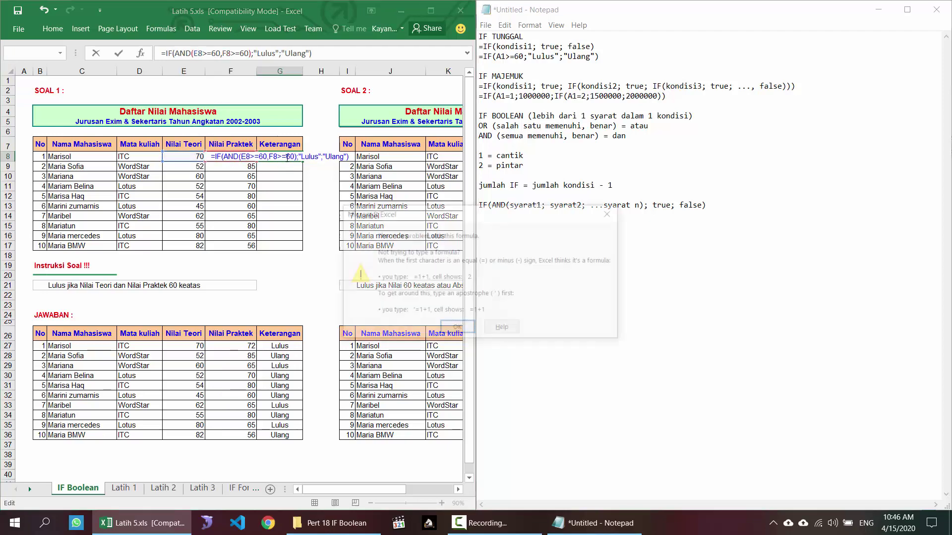
pyautogui.click(451, 329)
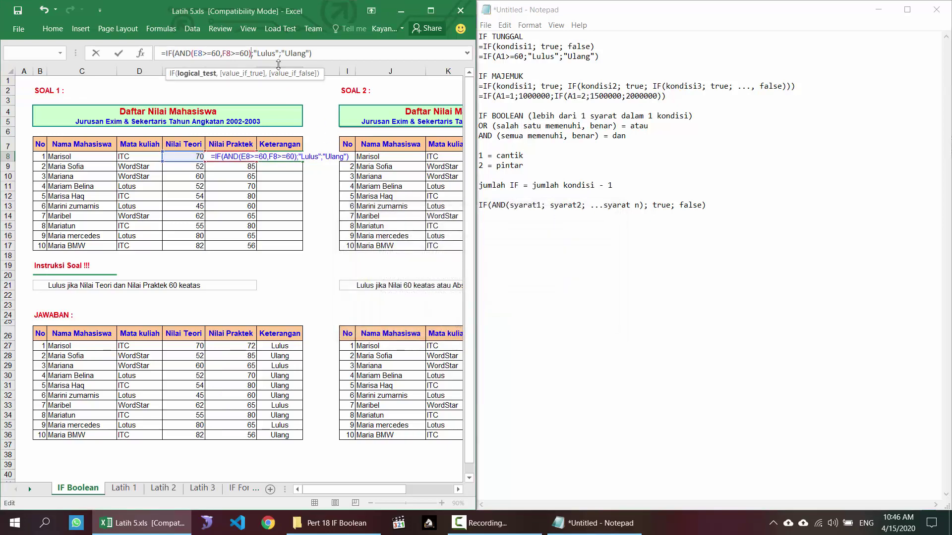
pyautogui.press('Delete')
pyautogui.write(',')
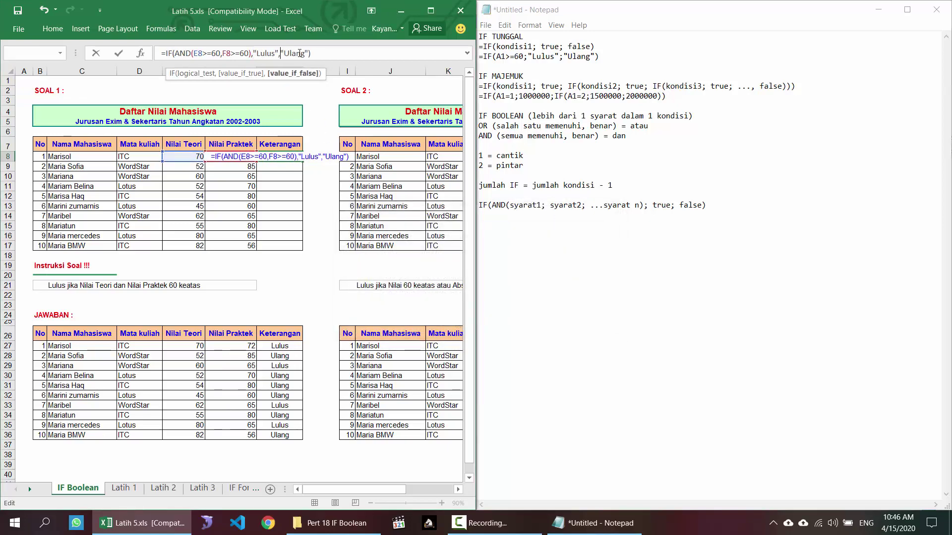
pyautogui.press('Delete')
pyautogui.write(',')
pyautogui.press('Return')
# - Fill the G8 formula down the SOAL 1 Keterangan column through G17
pyautogui.click(288, 158)
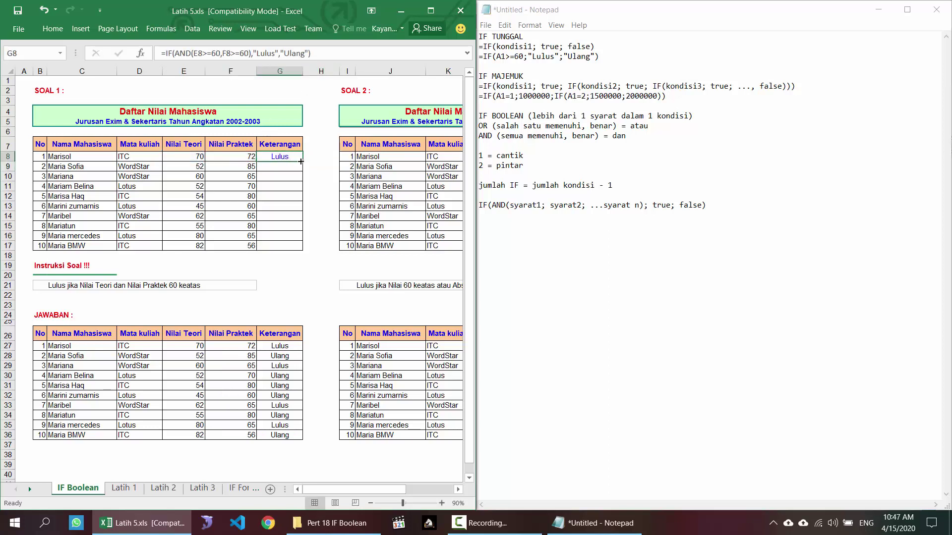
pyautogui.doubleClick(302, 162)
pyautogui.click(278, 155)
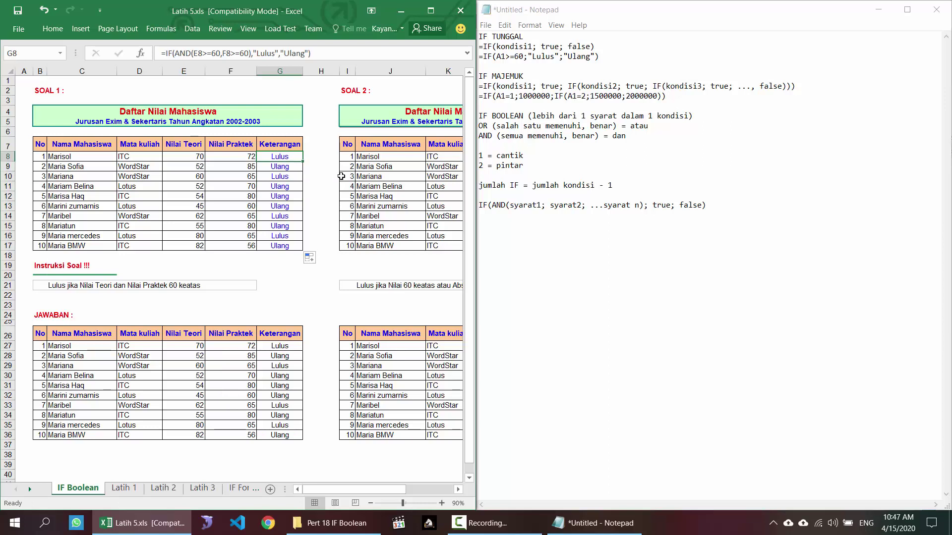
# - Start an IF(OR()) formula in the first SOAL 2 Keterangan cell, N8, with the first condition L8>=60
pyautogui.moveTo(387, 489); pyautogui.dragTo(434, 490)
pyautogui.click(352, 156)
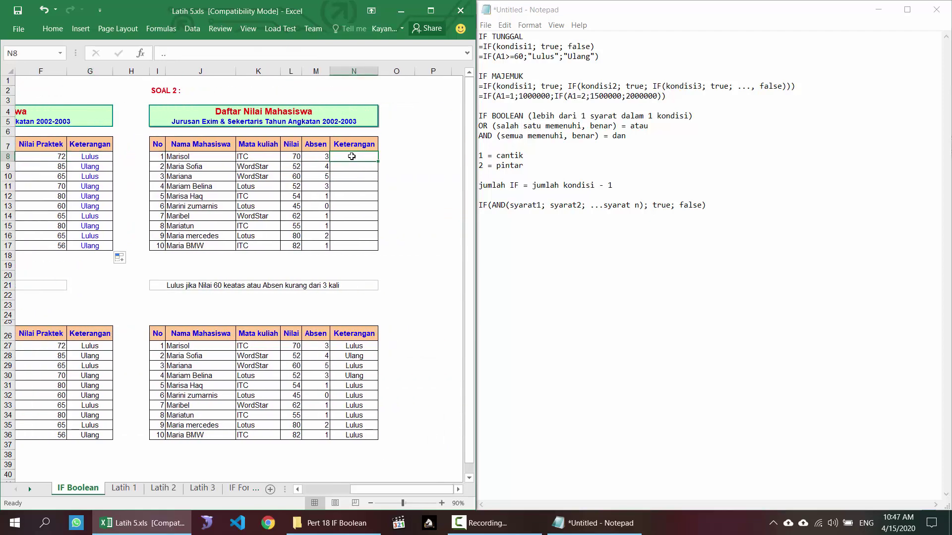
pyautogui.write('=')
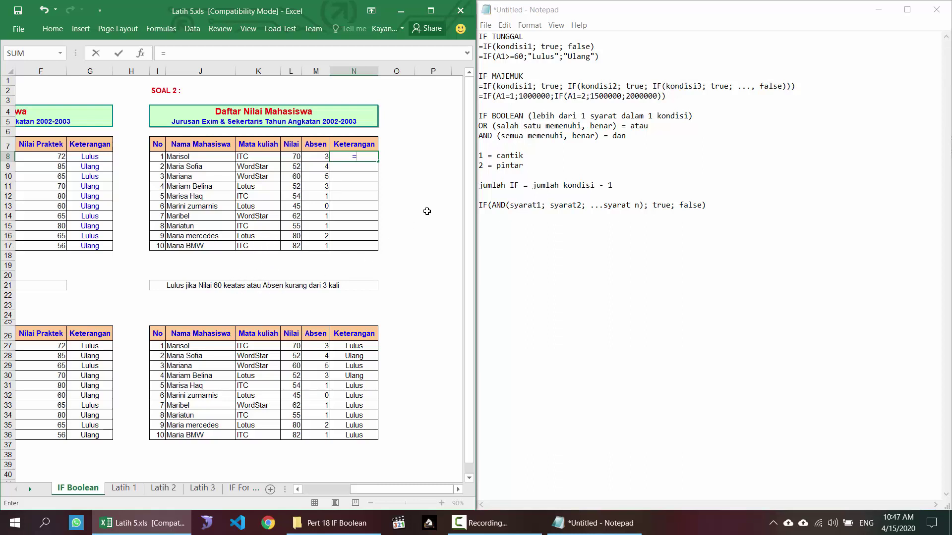
pyautogui.write('IF(')
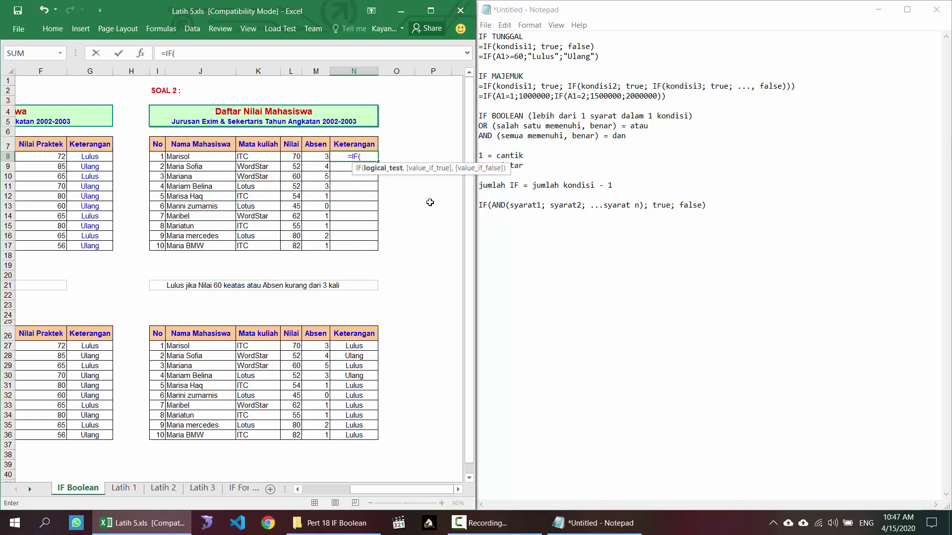
pyautogui.click(290, 156)
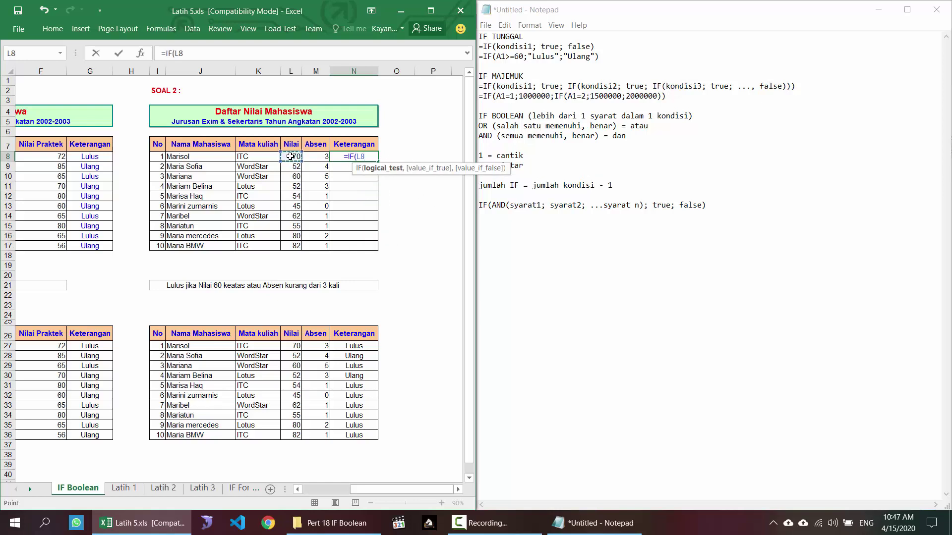
pyautogui.press('BackSpace')
pyautogui.press('BackSpace')
pyautogui.write('OR(')
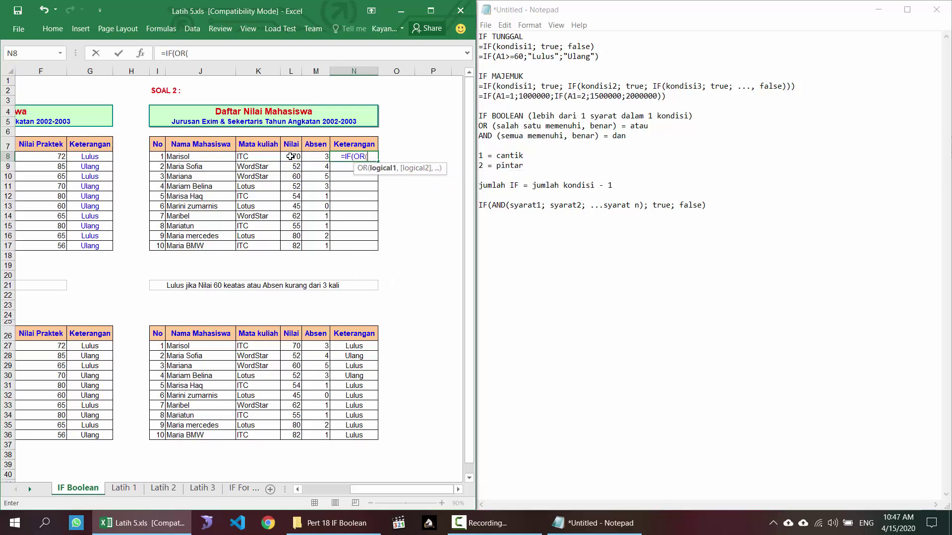
pyautogui.click(290, 157)
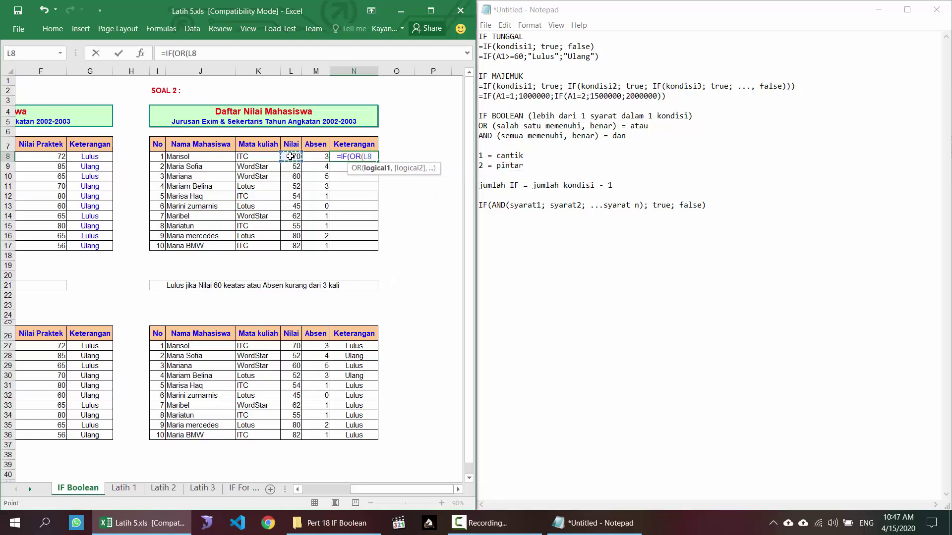
pyautogui.write('>=60')
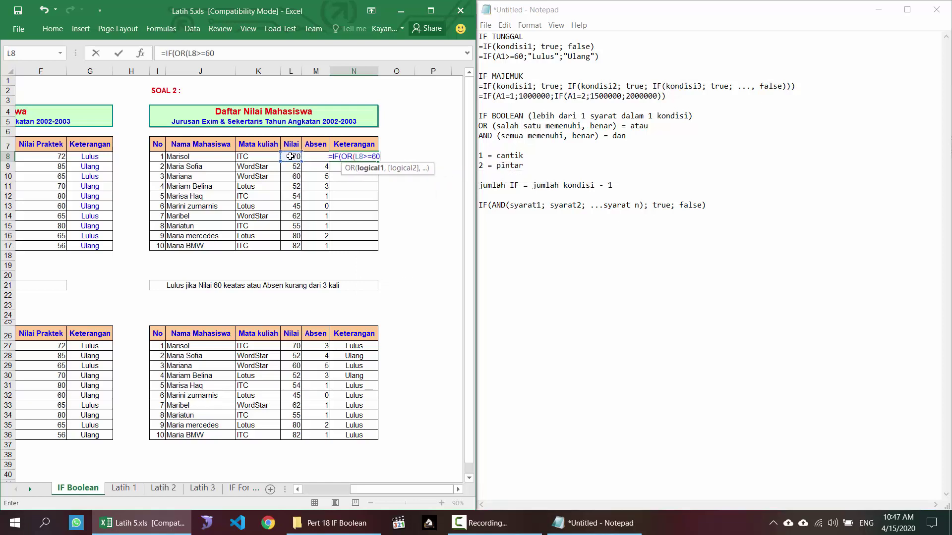
# - Add the second OR condition M8<3 to the formula in N8
pyautogui.write(',')
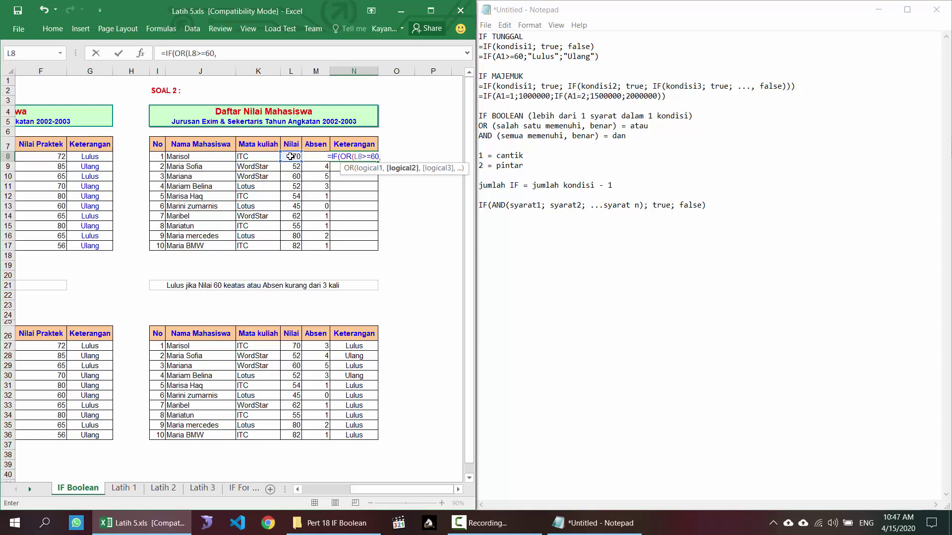
pyautogui.click(320, 167)
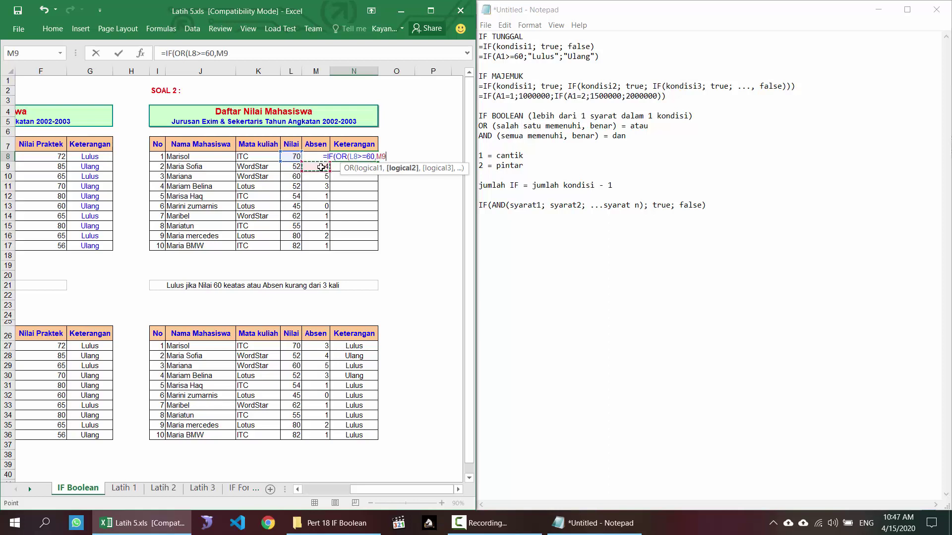
pyautogui.press('Up')
pyautogui.write('<')
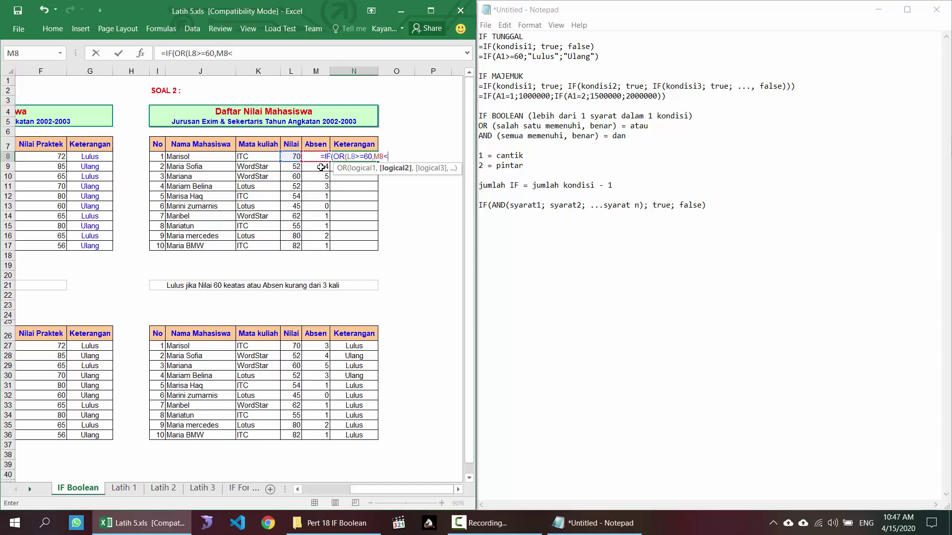
pyautogui.write('3')
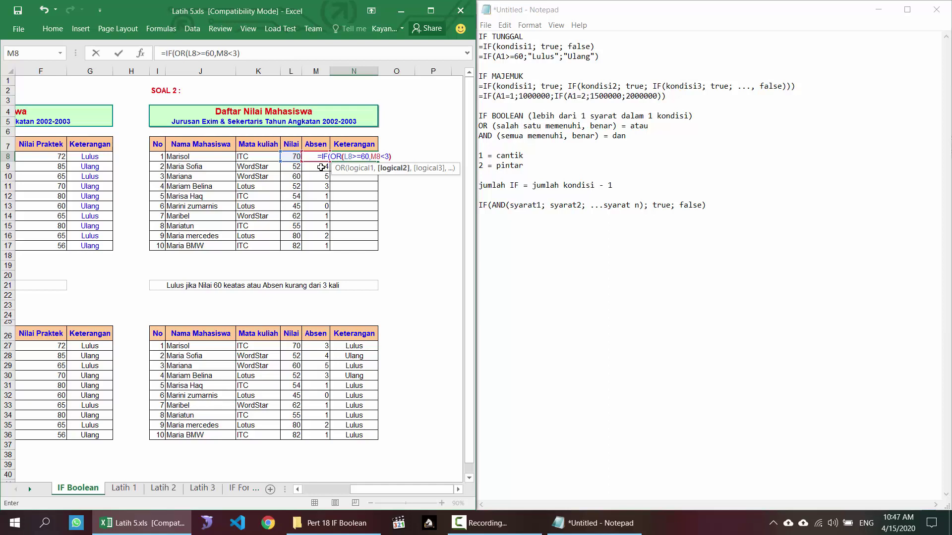
# - Close the OR in N8, finish the formula with "Lulus","Ulang", and fill it down the SOAL 2 Keterangan column through N17
pyautogui.write(');')
pyautogui.press('BackSpace')
pyautogui.write(',"L')
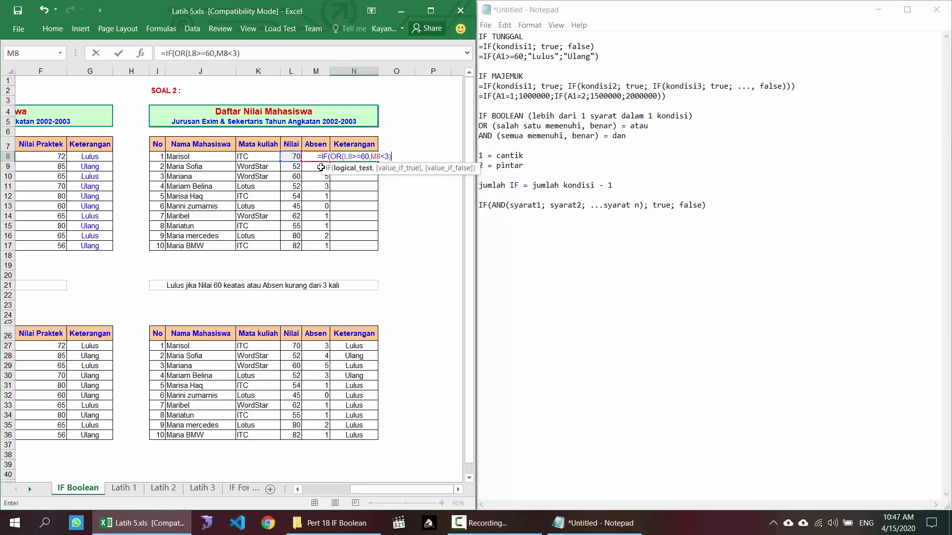
pyautogui.write('ulus')
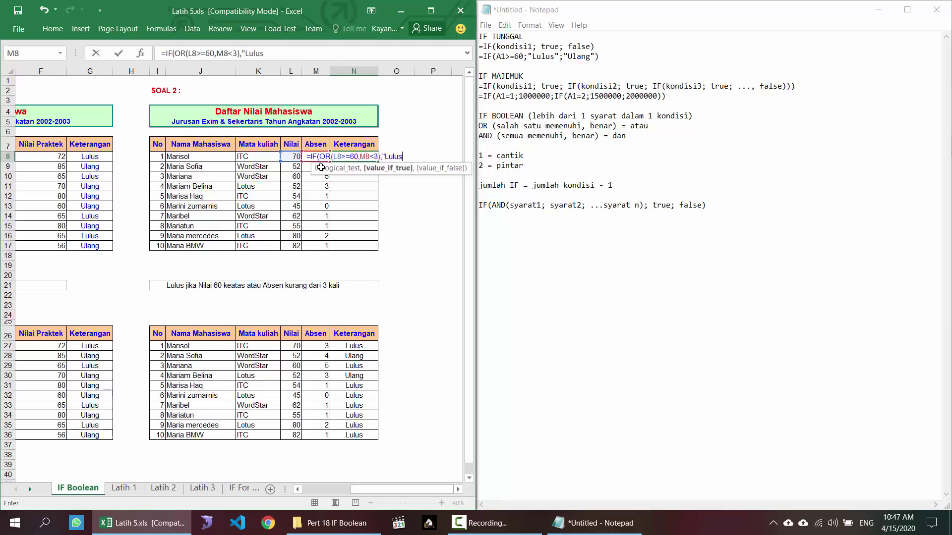
pyautogui.write('","Ulang")')
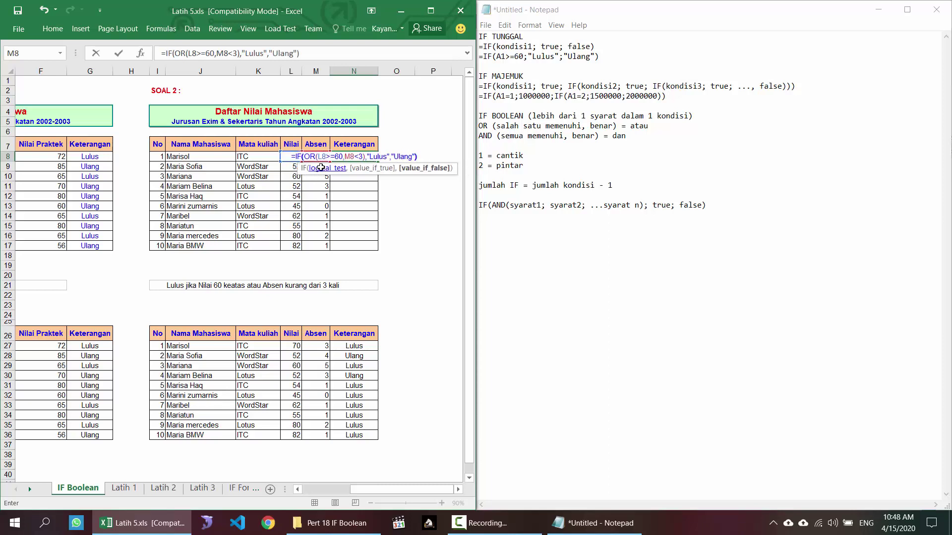
pyautogui.press('Return')
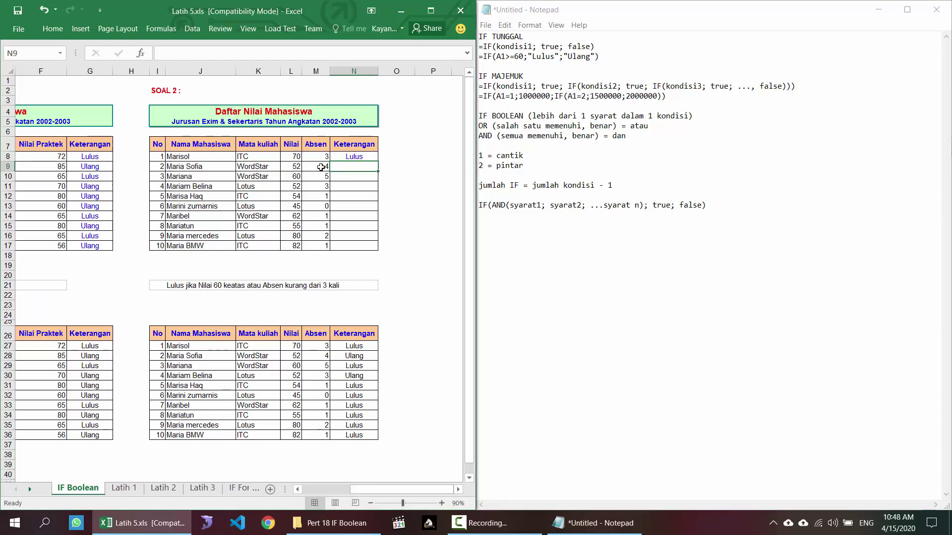
pyautogui.click(367, 156)
pyautogui.doubleClick(376, 160)
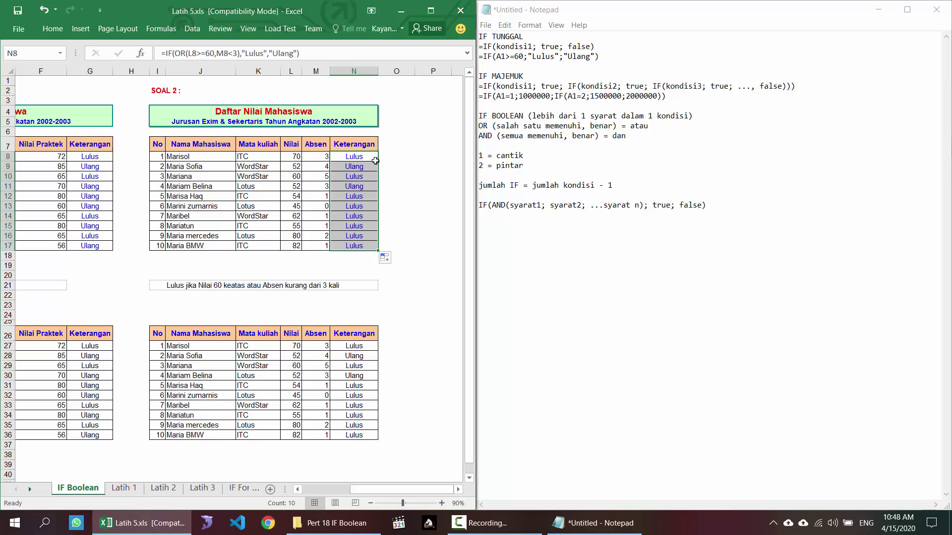
# - Review the parts of the N8 formula and check Nilai, Absen and Keterangan for SOAL 2 students 2 and 5
pyautogui.moveTo(162, 53); pyautogui.dragTo(174, 53)
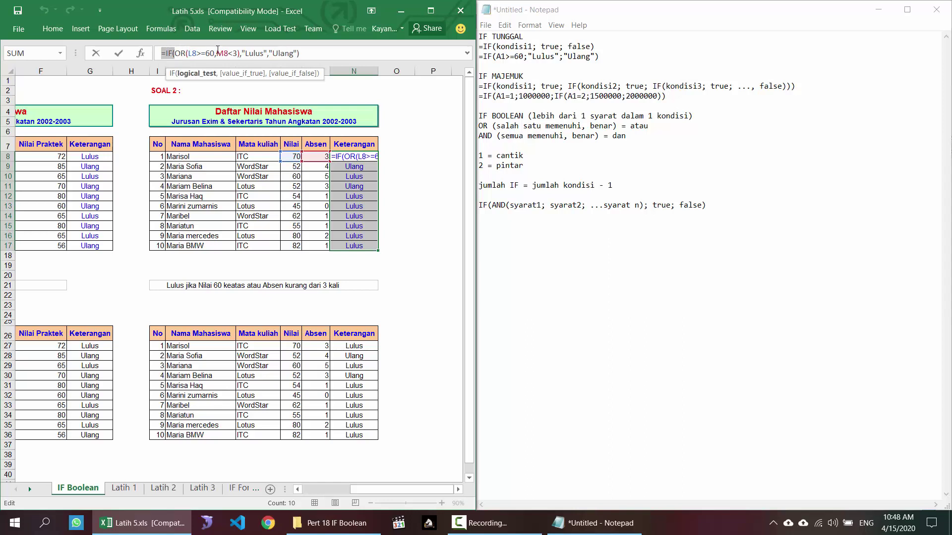
pyautogui.click(213, 53)
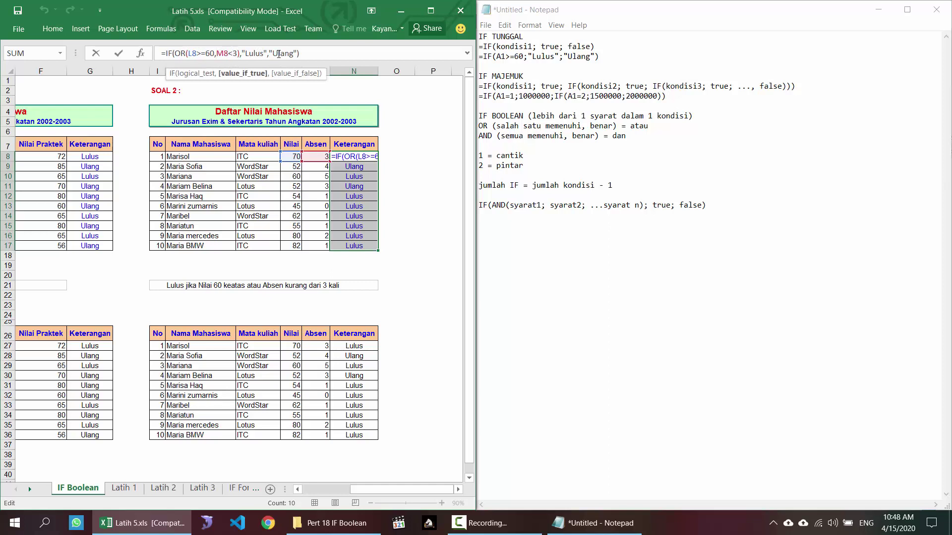
pyautogui.click(276, 53)
pyautogui.press('Return')
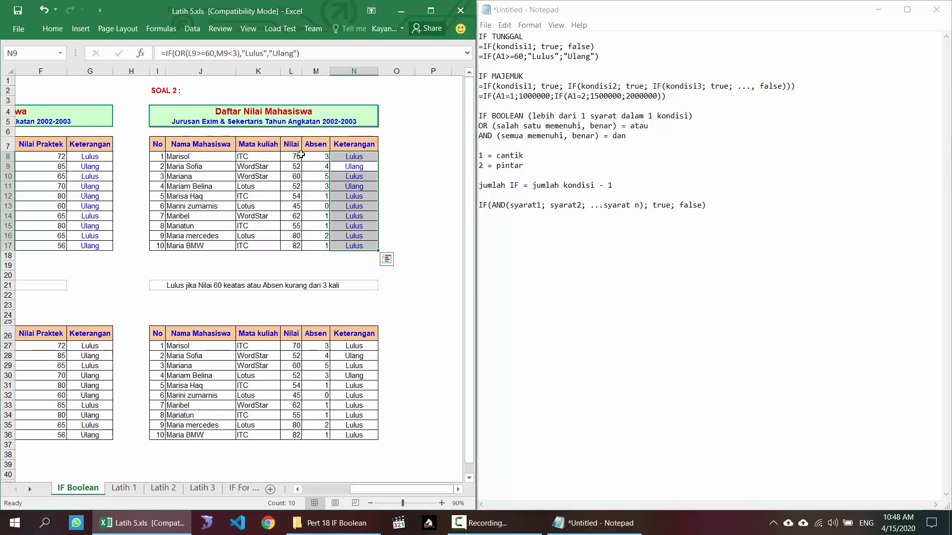
pyautogui.click(295, 157)
pyautogui.click(296, 166)
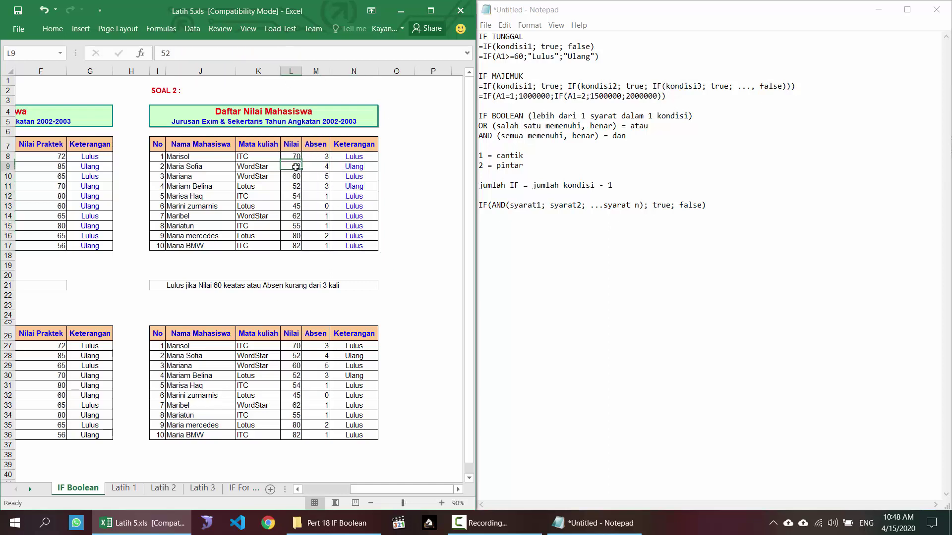
pyautogui.click(303, 166)
pyautogui.click(347, 166)
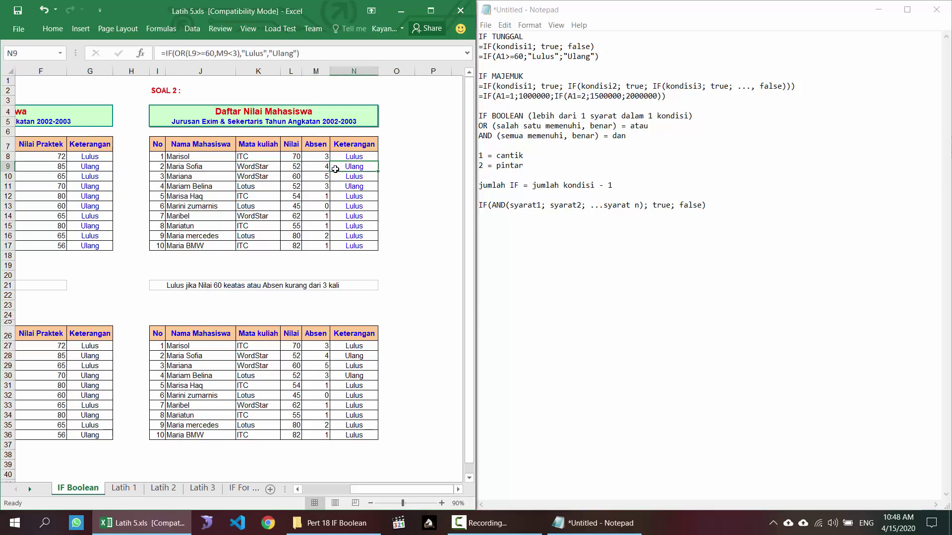
pyautogui.click(297, 196)
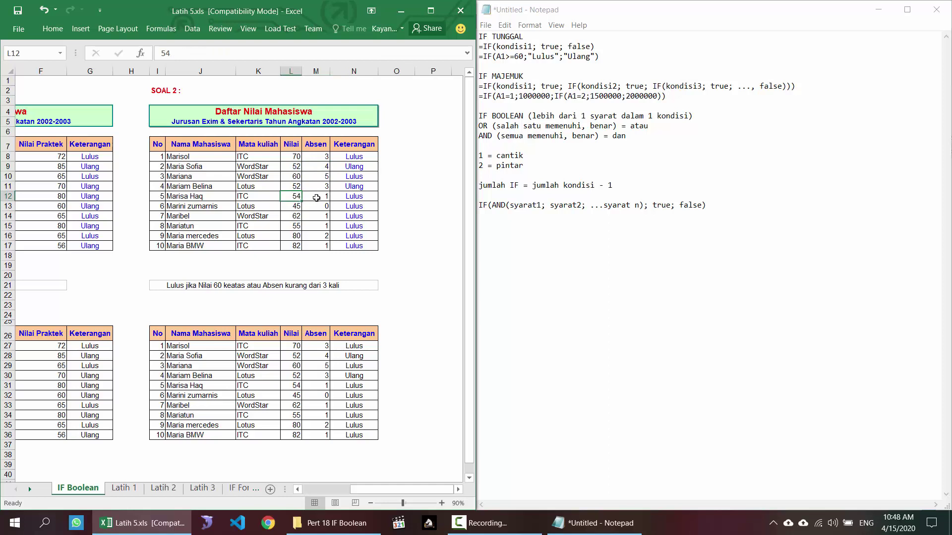
pyautogui.click(317, 197)
pyautogui.click(352, 196)
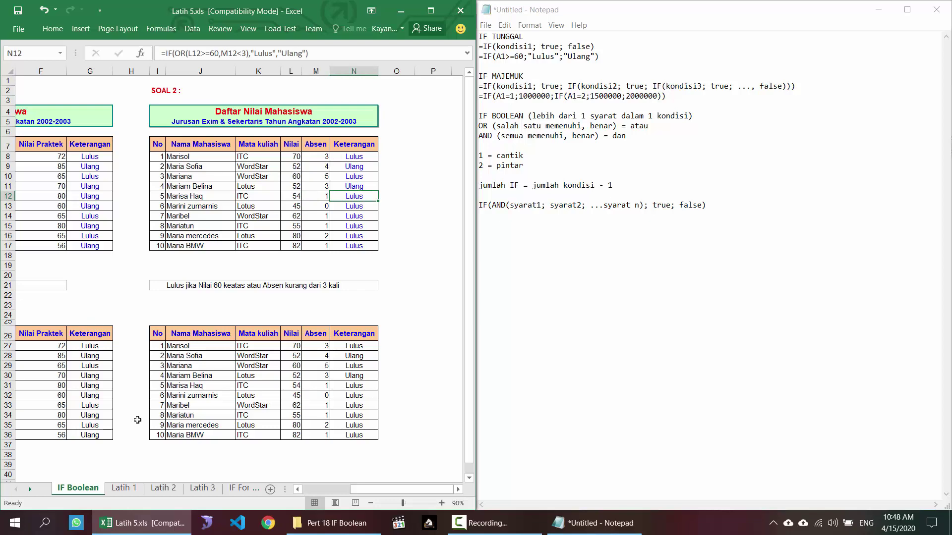
# - Look through the Latih 1, Latih 2, Latih 3 and IF Format sheets, and return to cell J7 on Latih 1
pyautogui.click(125, 488)
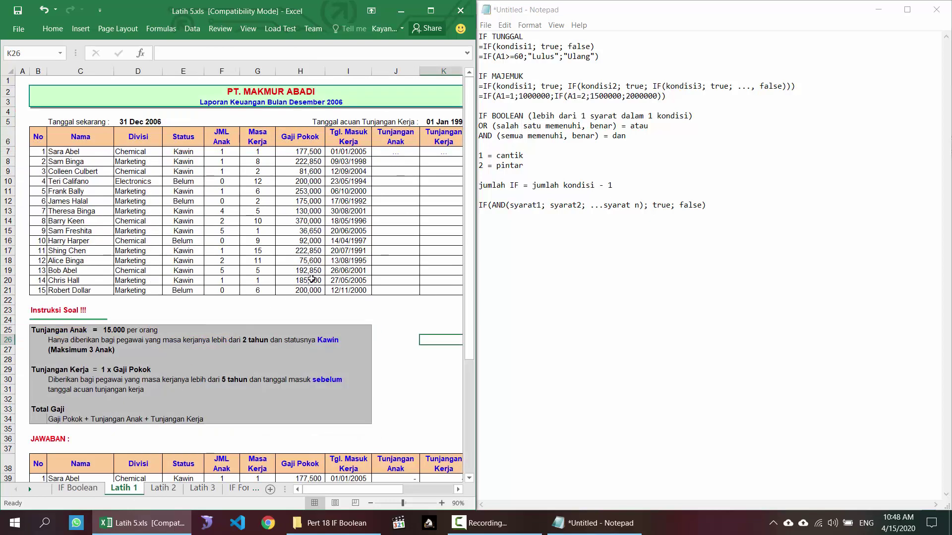
pyautogui.click(166, 489)
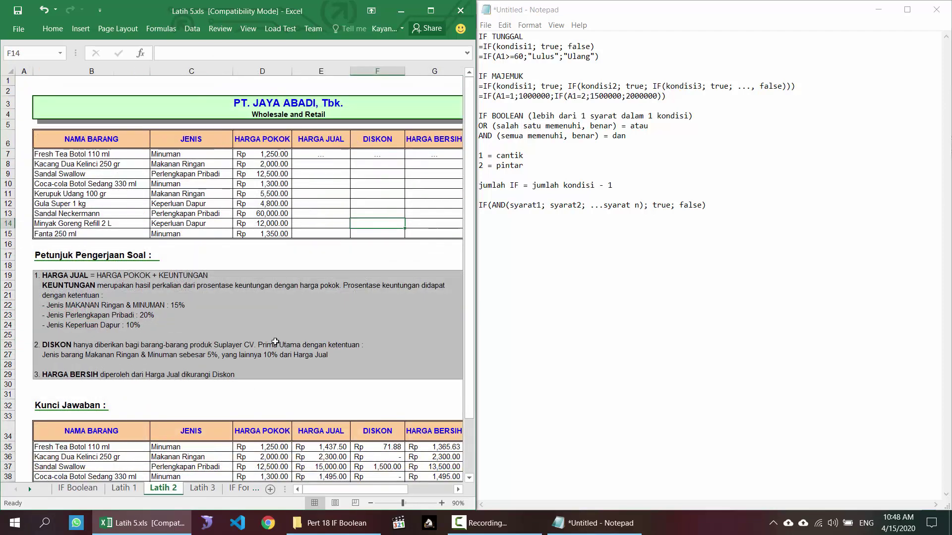
pyautogui.click(204, 488)
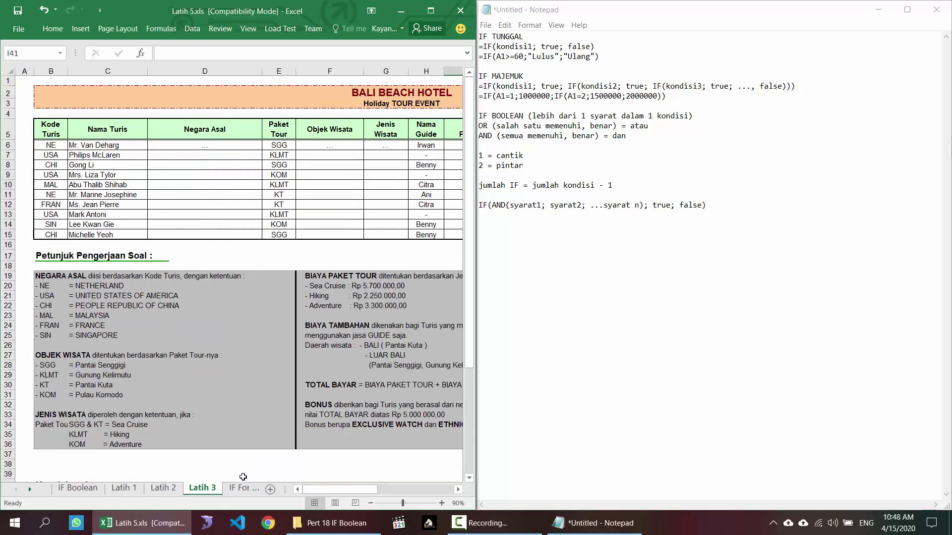
pyautogui.click(240, 489)
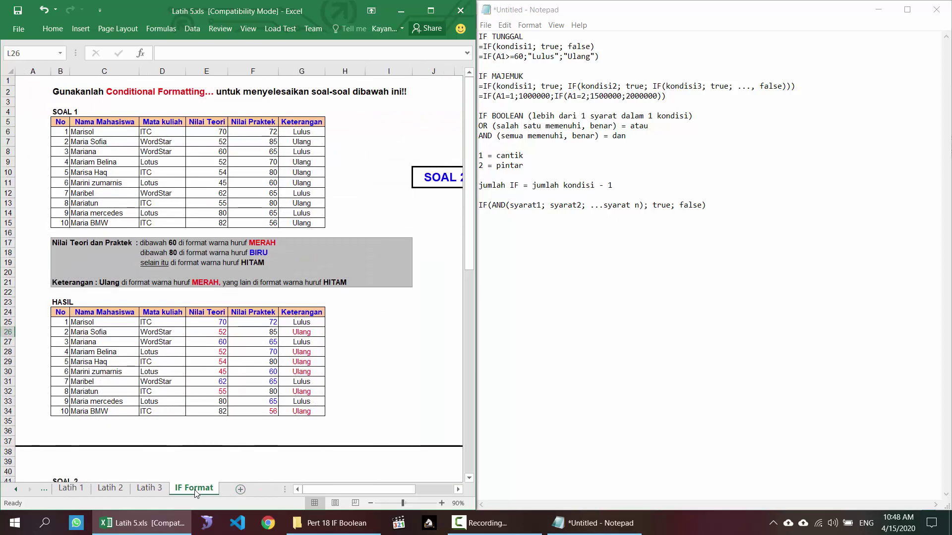
pyautogui.click(16, 489)
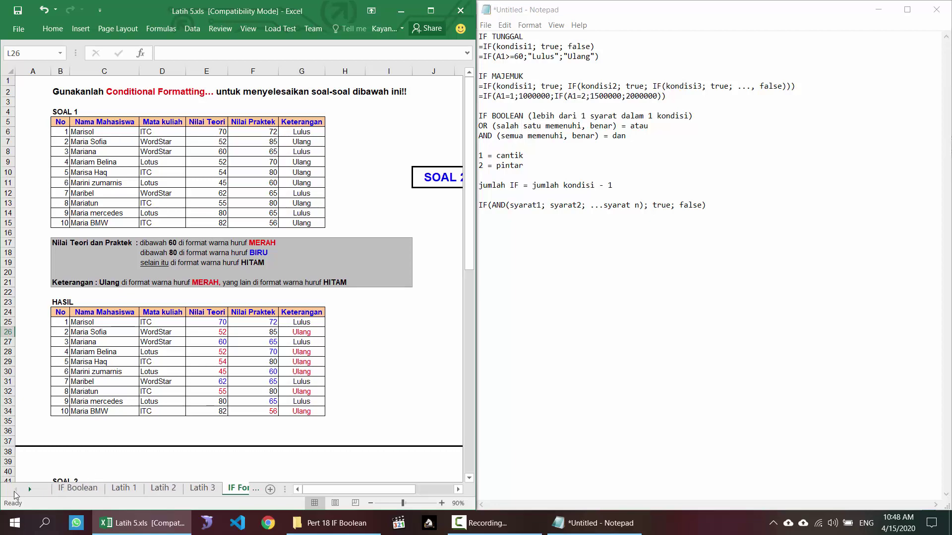
pyautogui.click(135, 491)
pyautogui.click(163, 490)
pyautogui.click(189, 491)
pyautogui.click(138, 486)
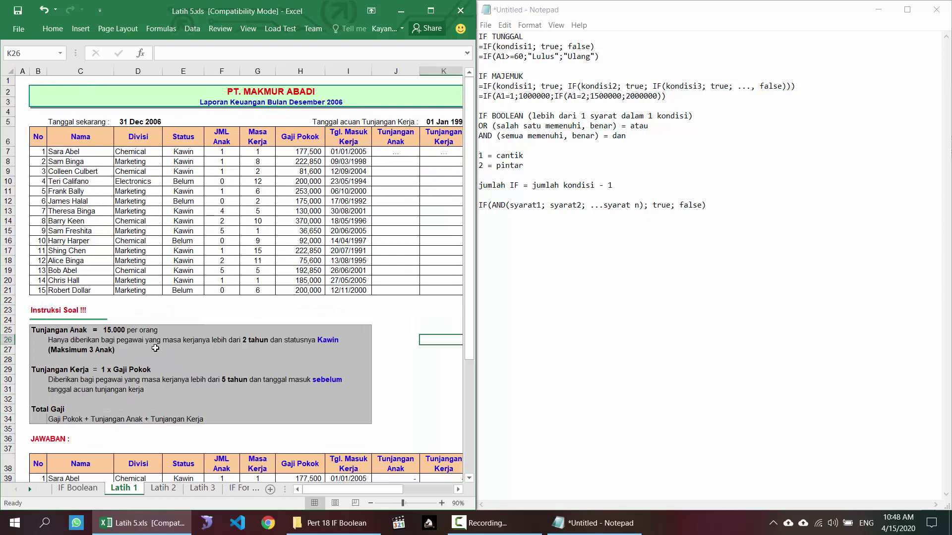
pyautogui.click(404, 156)
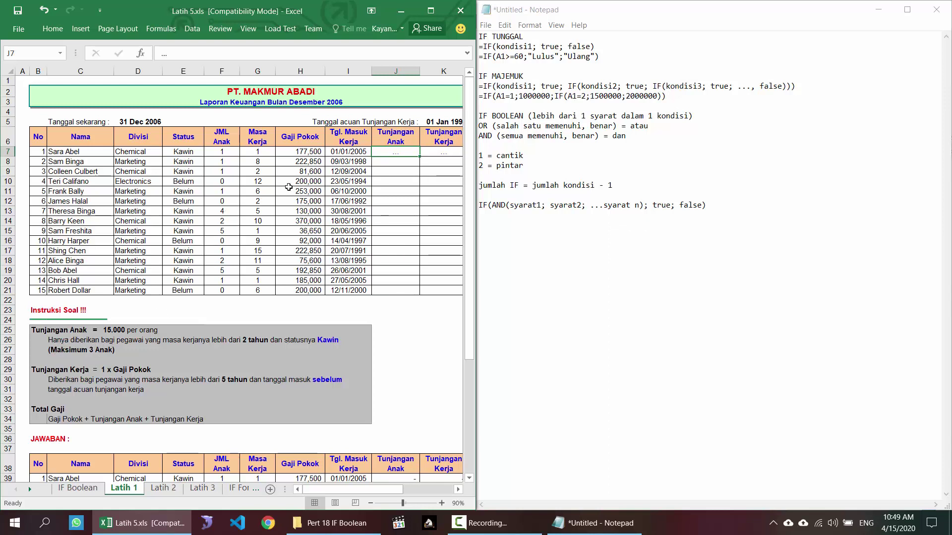
# - In the Notepad notes, list the child allowance amounts on separate lines: 1 = 15, 2 = 30, 3 = 45, >3 = 45
pyautogui.click(782, 213)
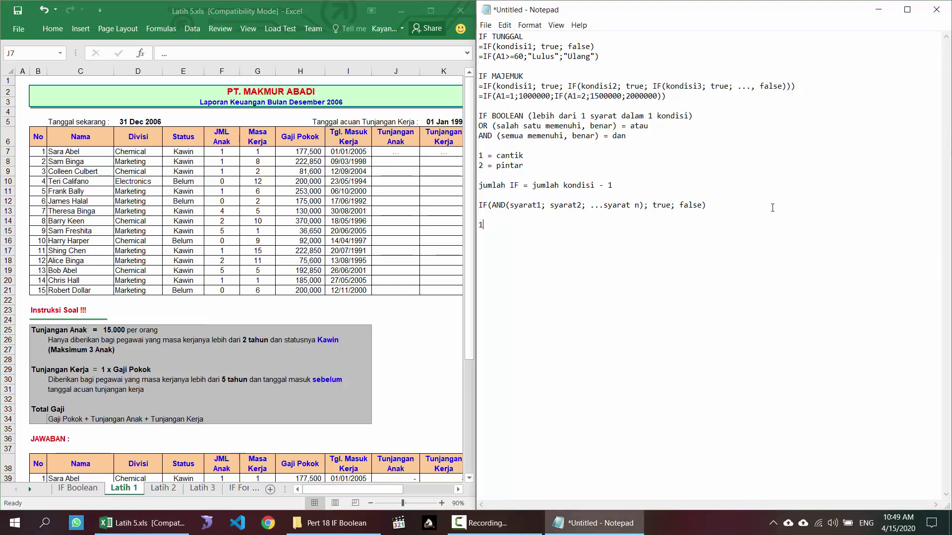
pyautogui.write('1 = 15 2 ')
pyautogui.write('= ')
pyautogui.write('30')
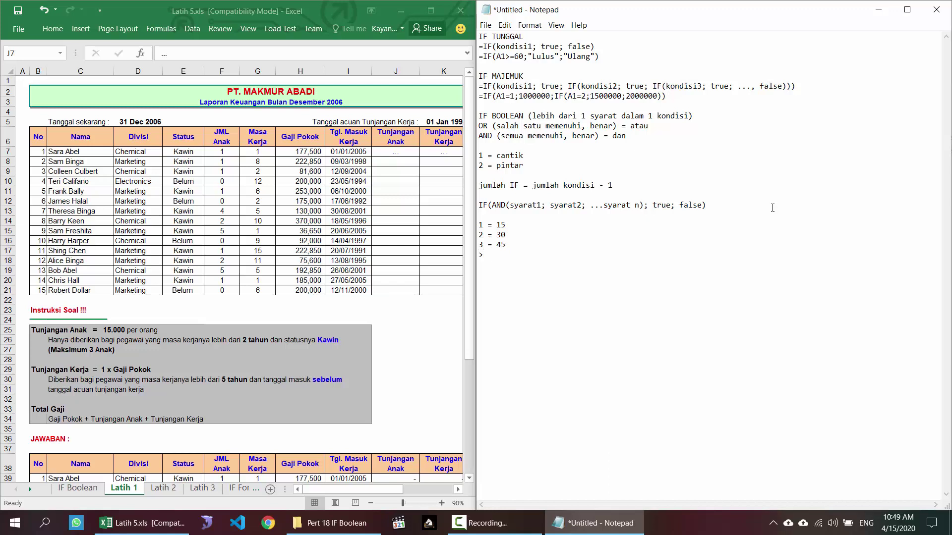
pyautogui.write('3 = 45')
pyautogui.press('Return')
pyautogui.press('Return')
# - Note the two allowance conditions below the amounts as "s1 = ms > 2" and "2 = s kawin"
pyautogui.write('s1 = ms ')
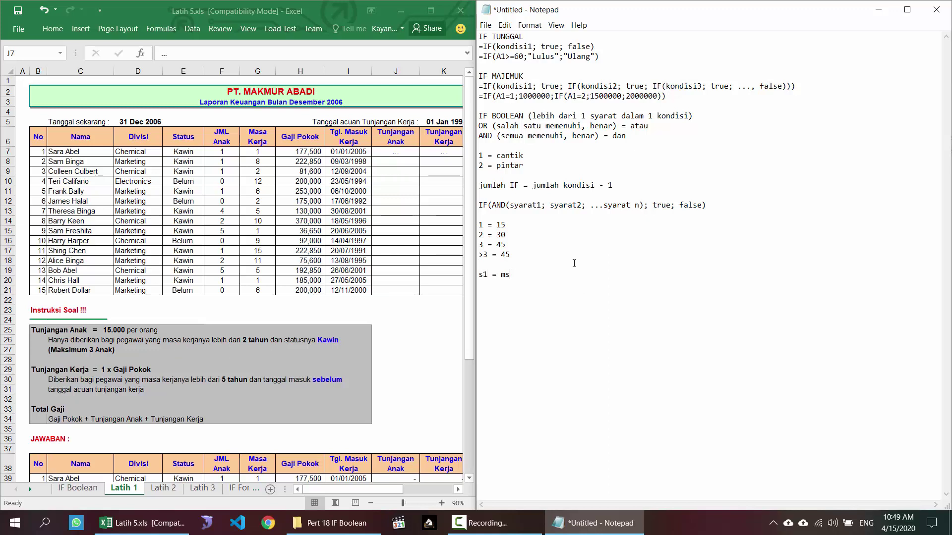
pyautogui.write('> 2')
pyautogui.press('Return')
pyautogui.write('2 =')
pyautogui.write('s=')
pyautogui.press('BackSpace')
pyautogui.write('kawin')
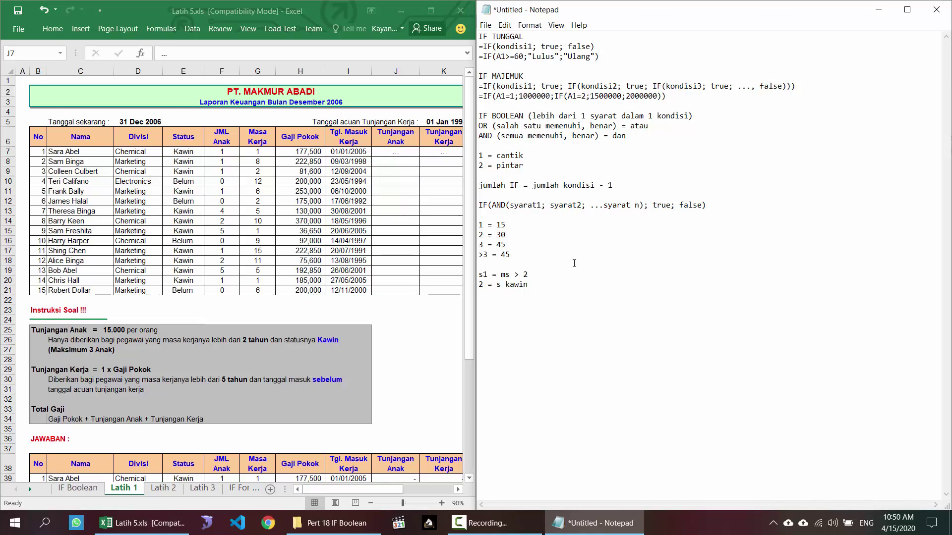
# - Write the outline formula =IF(AND(mk>2; status="kawin");dapat;0) below the conditions
pyautogui.press('Return')
pyautogui.write('=IF(')
pyautogui.write('m')
pyautogui.write('k>2')
pyautogui.write('AND(')
pyautogui.write(',')
pyautogui.press('BackSpace')
pyautogui.write('; ')
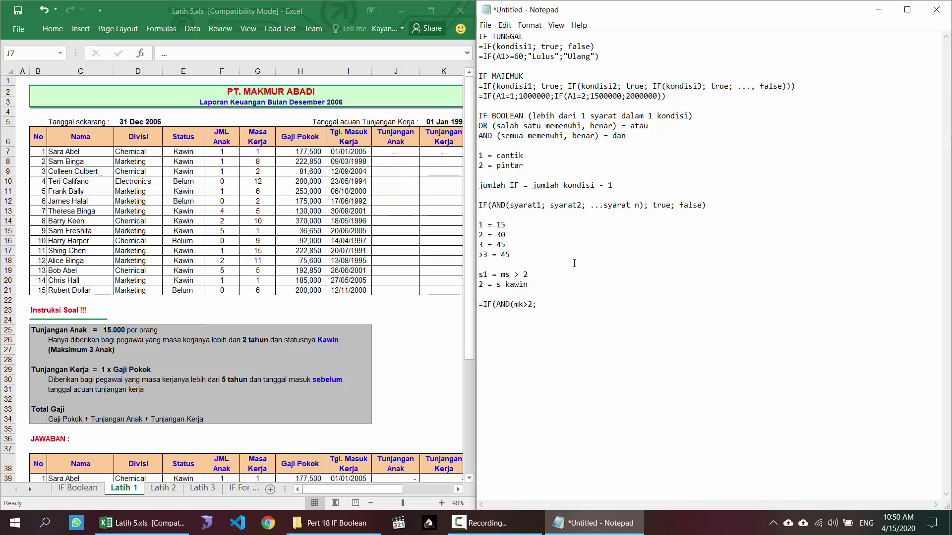
pyautogui.write('status="kawin");dapat')
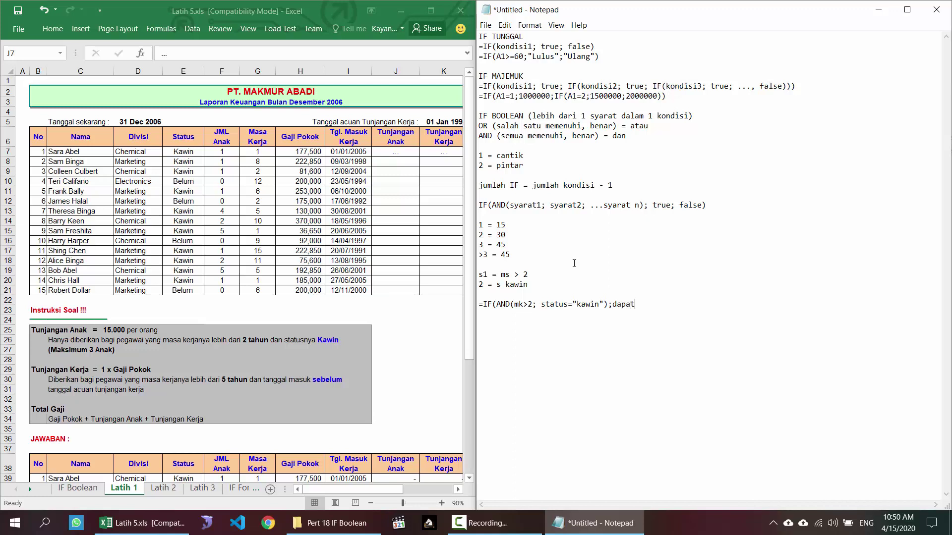
pyautogui.write(';0)')
# - Duplicate the =IF(AND(mk>2; status="kawin");dapat;0) line directly beneath the original
pyautogui.moveTo(500, 304); pyautogui.dragTo(582, 306)
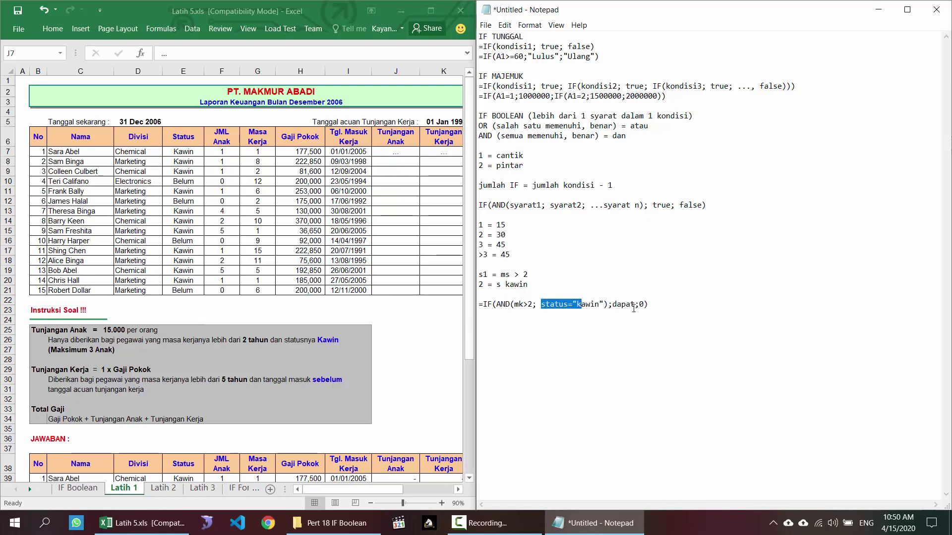
pyautogui.doubleClick(631, 305)
pyautogui.click(631, 304)
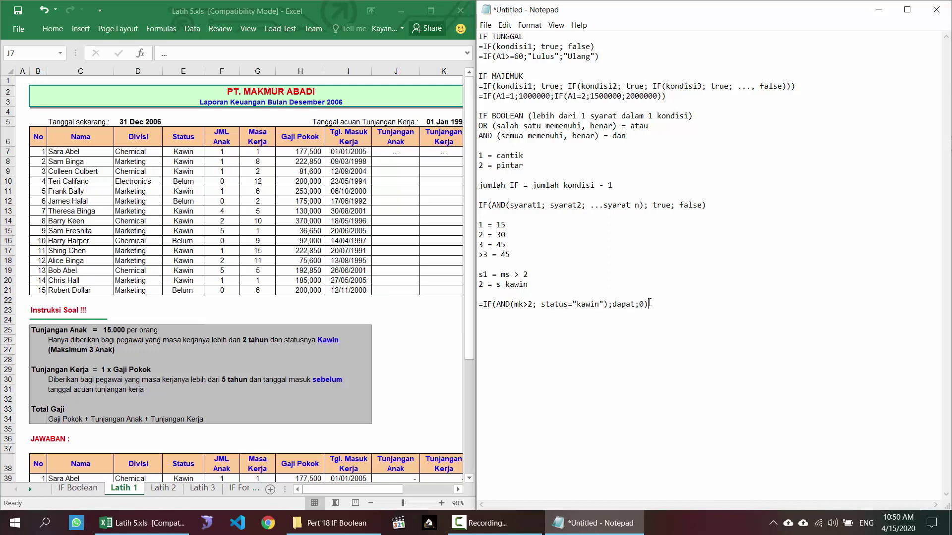
pyautogui.moveTo(637, 304); pyautogui.dragTo(615, 305)
pyautogui.click(613, 304)
pyautogui.hotkey('shift', 'Home')
pyautogui.hotkey('ctrl', 'c')
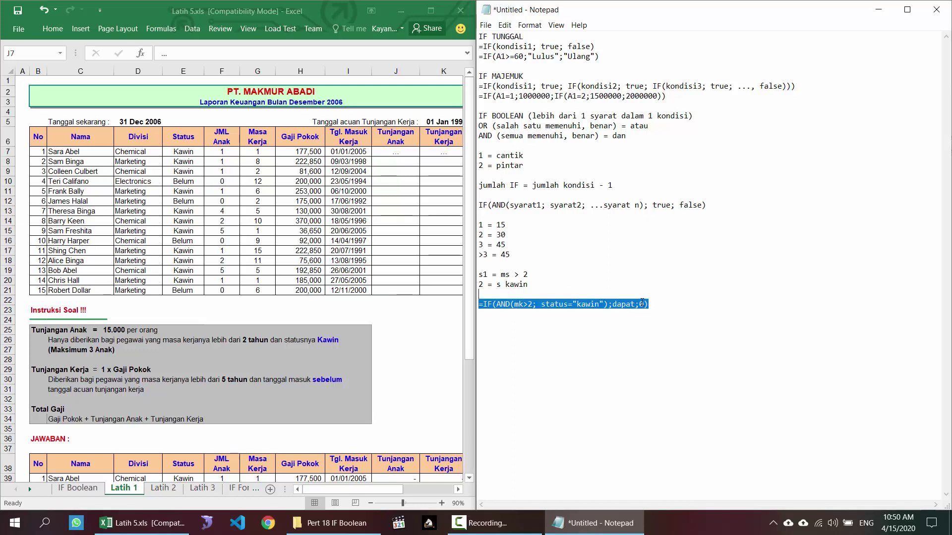
pyautogui.click(672, 314)
pyautogui.press('Return')
pyautogui.hotkey('ctrl', 'v')
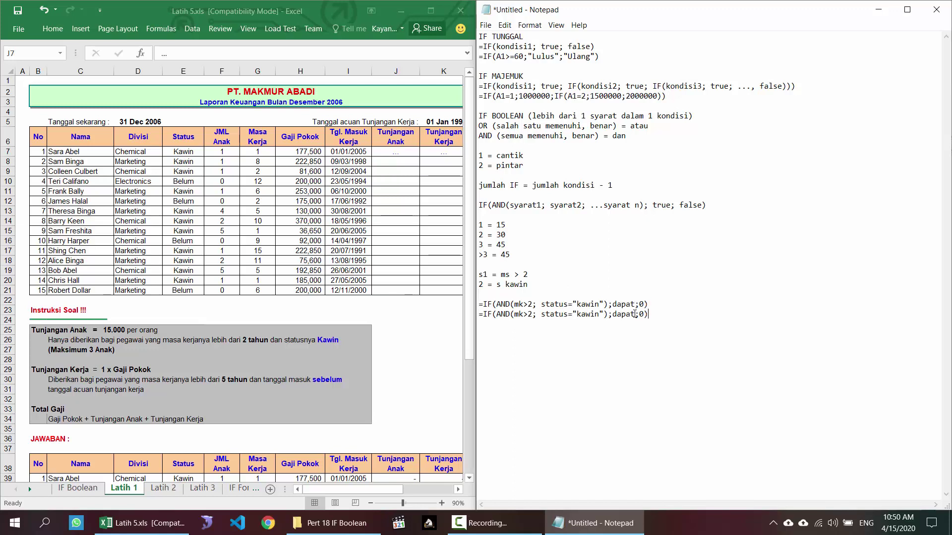
# - In the second outline formula in Notepad, replace dapat with the nested IF(ja>3;45000;ja*15000)
pyautogui.moveTo(635, 313); pyautogui.dragTo(606, 316)
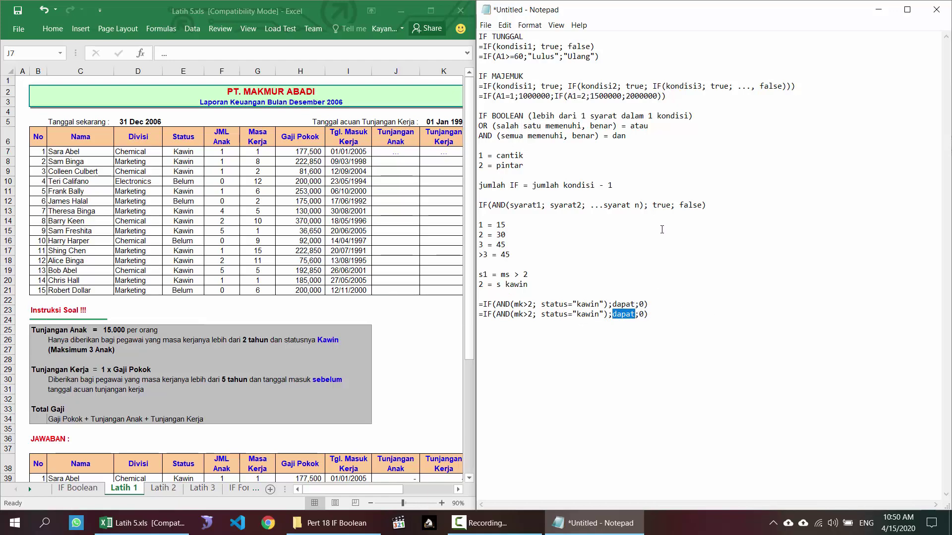
pyautogui.write('IF(ja>3;')
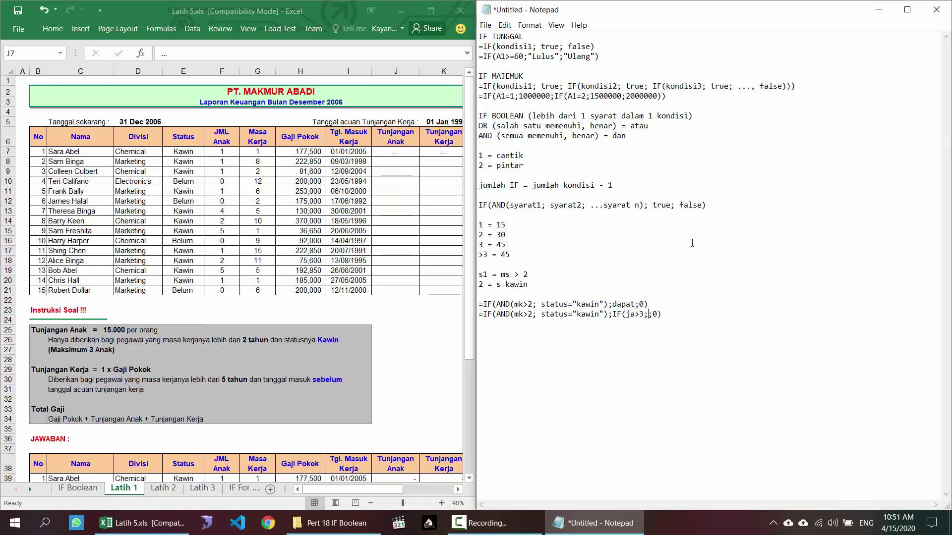
pyautogui.write('45000;')
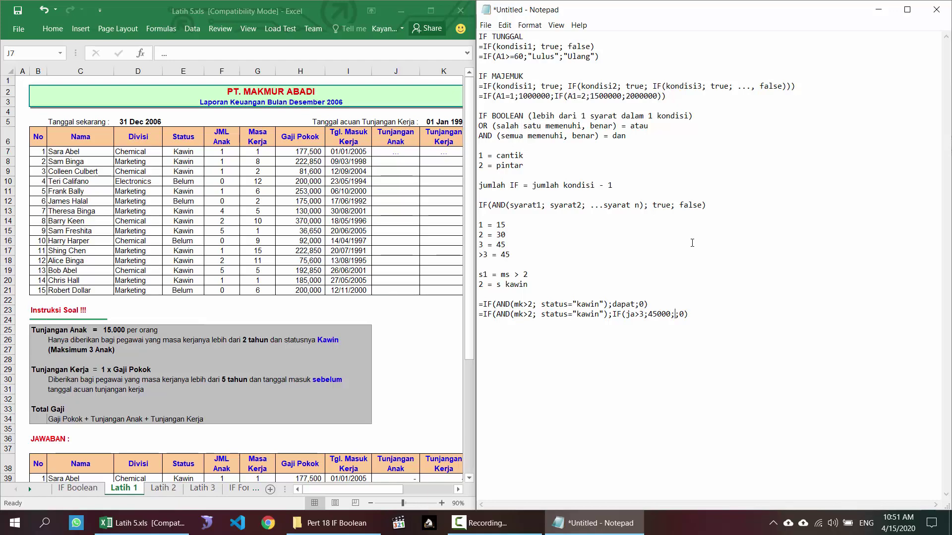
pyautogui.write('ja*15000)')
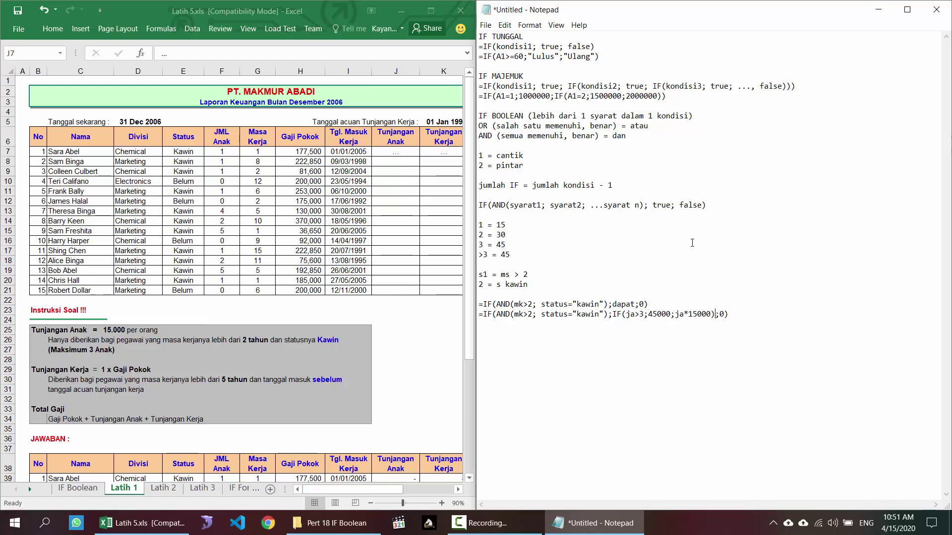
# - Switch to the Excel sheet and begin the Tunjangan Anak formula in J7 with =IF(AND(
pyautogui.click(401, 151)
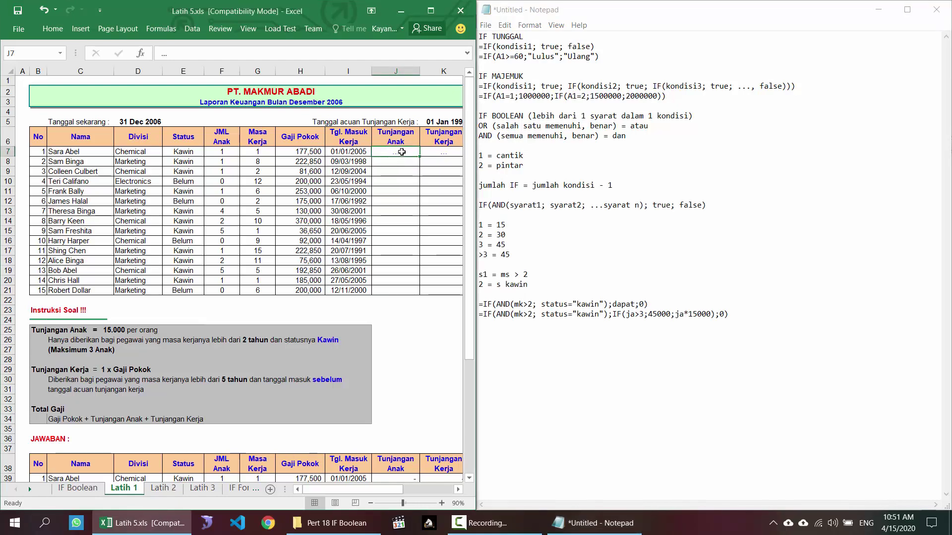
pyautogui.write('=if(')
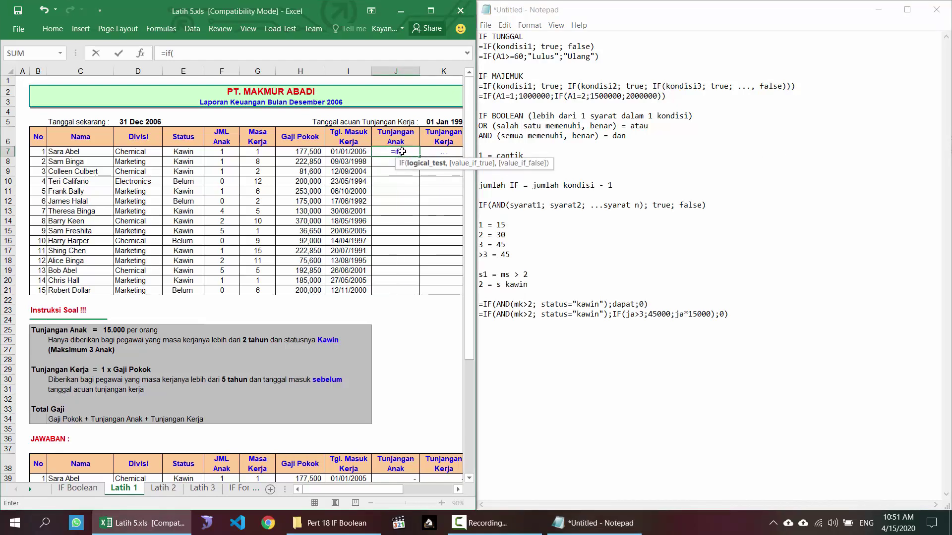
pyautogui.press('Return')
pyautogui.press('Return')
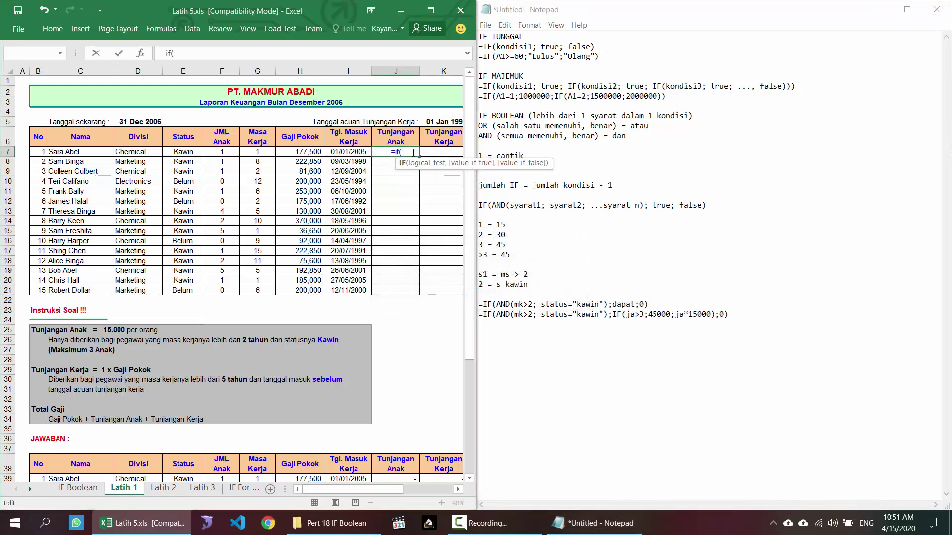
pyautogui.press('BackSpace')
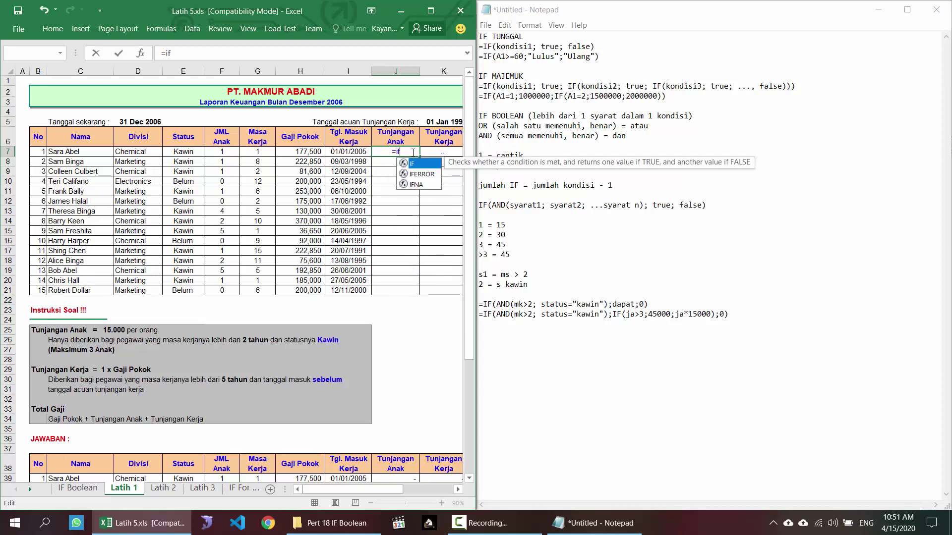
pyautogui.press('Tab')
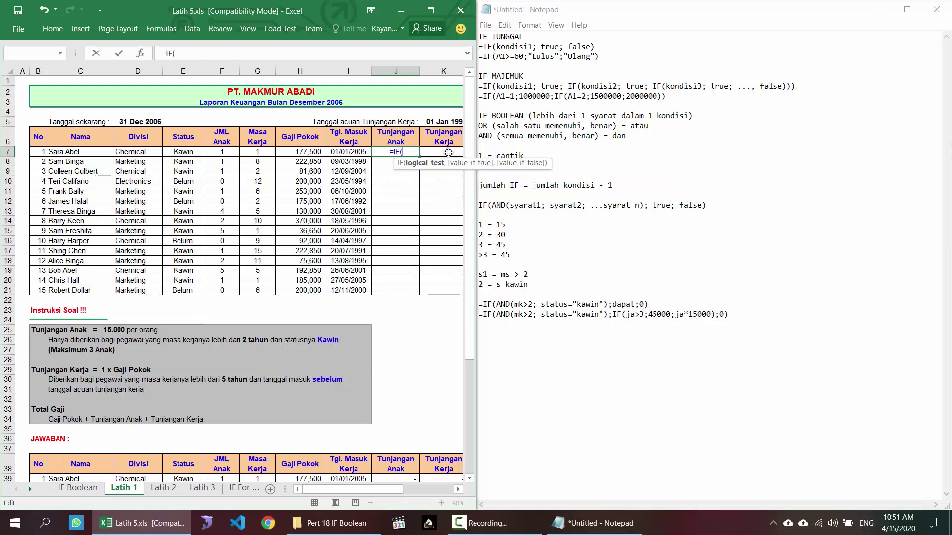
pyautogui.write('and')
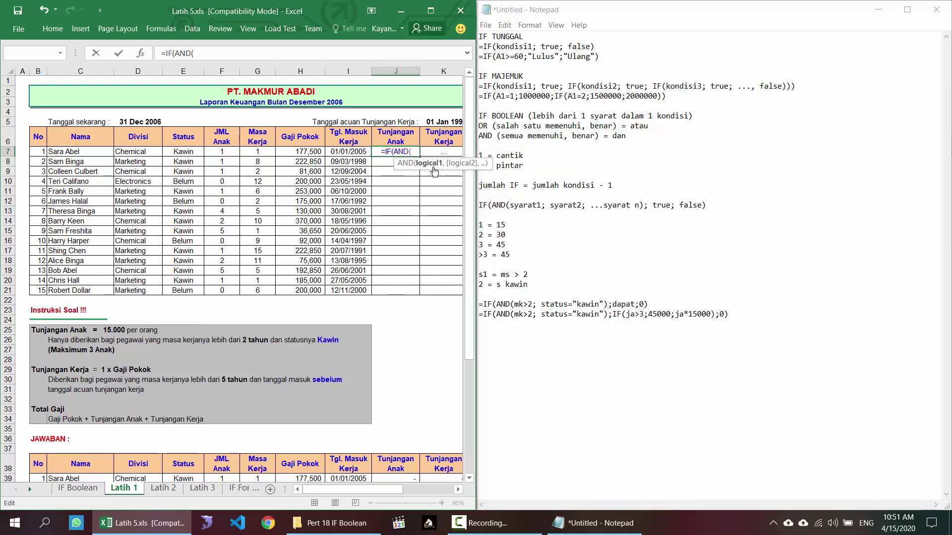
pyautogui.press('Tab')
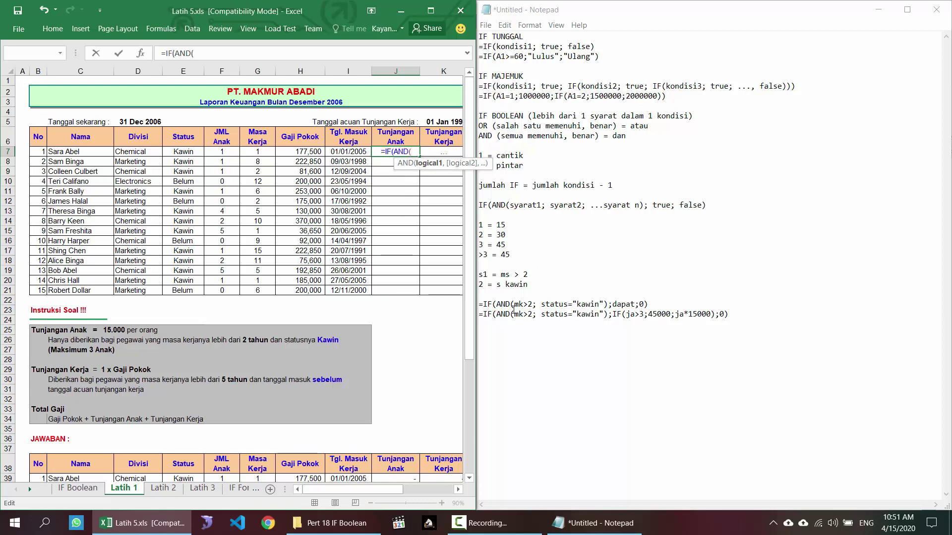
# - Enter the AND conditions G7>2 and E7="Kawin", separated by a comma, and close the AND function
pyautogui.click(256, 152)
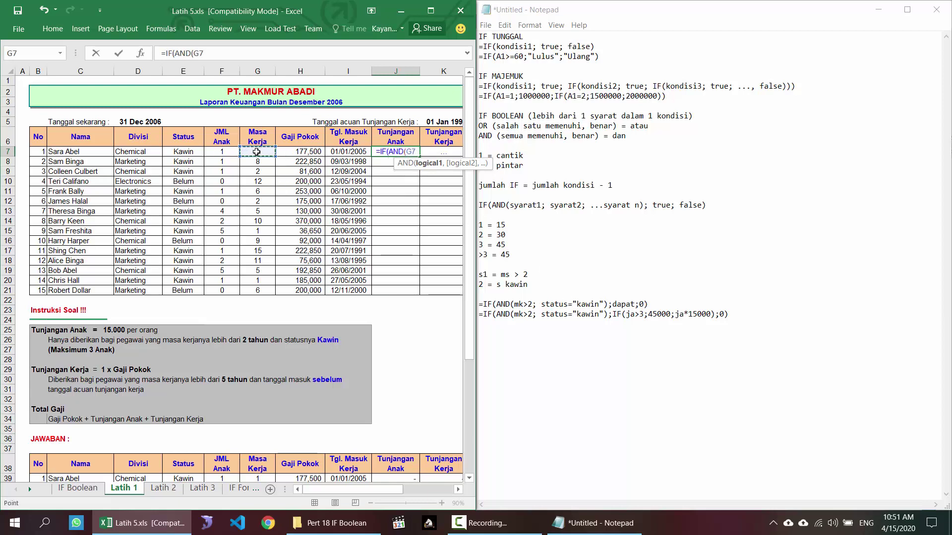
pyautogui.write('>2')
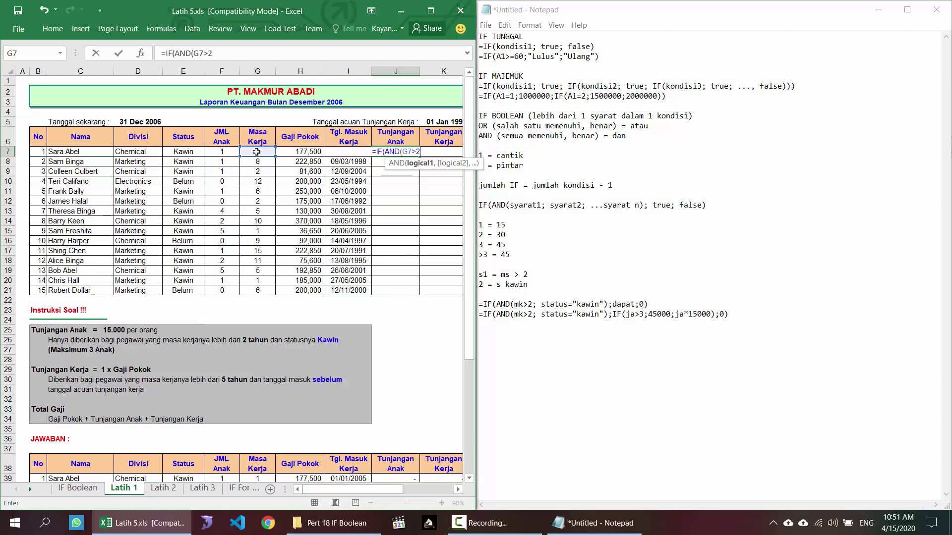
pyautogui.write(';')
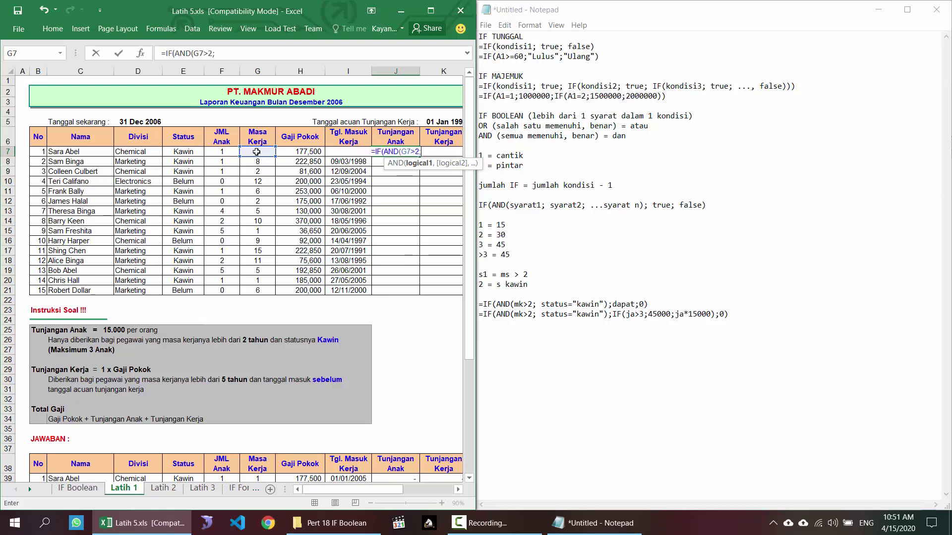
pyautogui.press('BackSpace')
pyautogui.write(',')
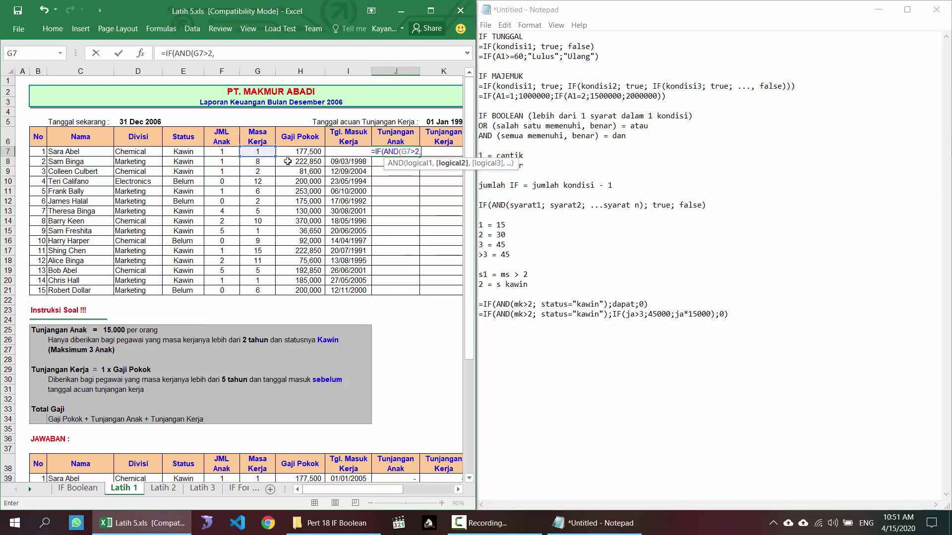
pyautogui.click(174, 152)
pyautogui.write('="Kawi')
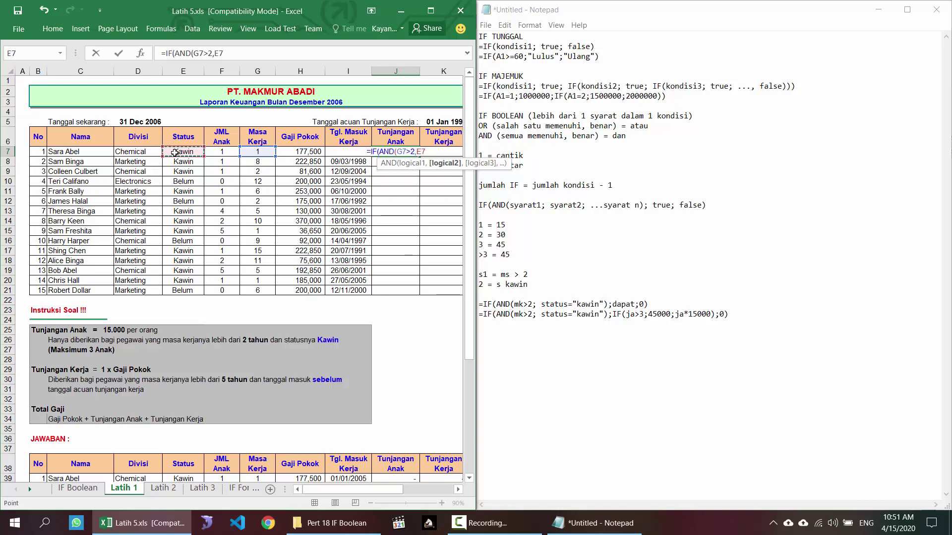
pyautogui.write('n"')
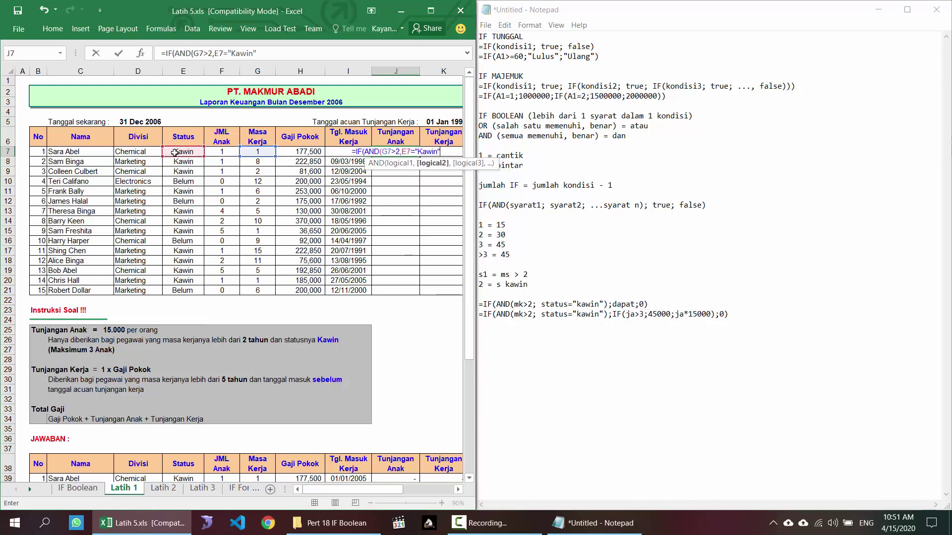
pyautogui.write(')')
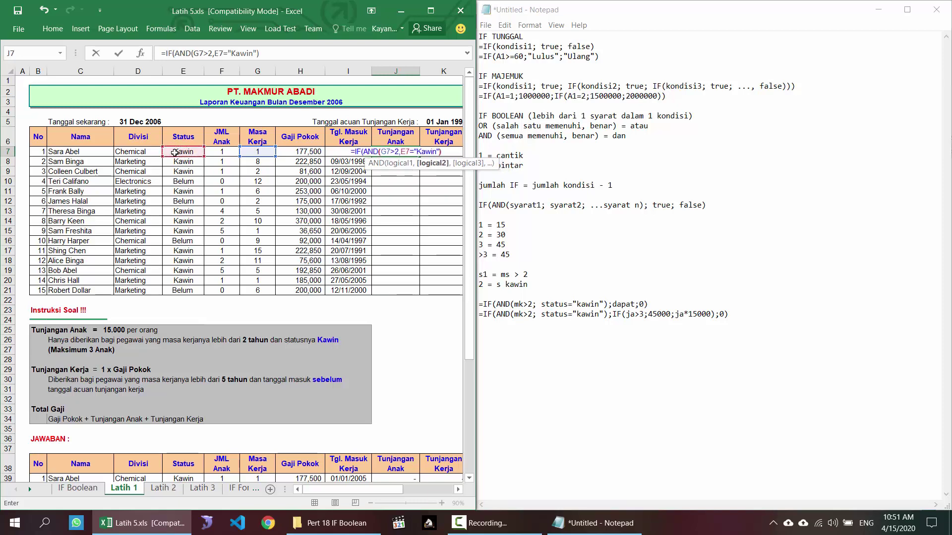
# - Give the outer IF the placeholder dapat as its true value and 0 as its false value, using comma separators
pyautogui.write(';dapat;')
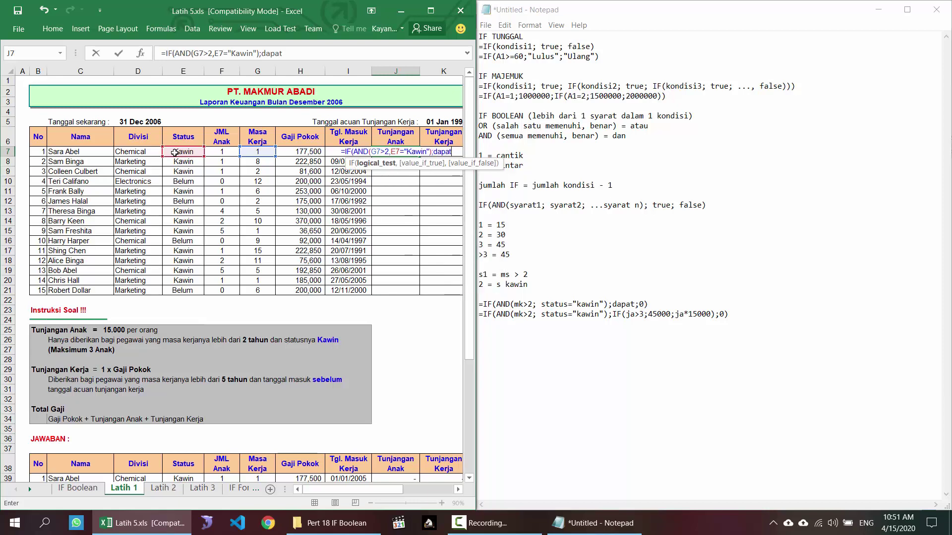
pyautogui.press('BackSpace')
pyautogui.press('BackSpace')
pyautogui.press('BackSpace')
pyautogui.press('BackSpace')
pyautogui.press('BackSpace')
pyautogui.press('BackSpace')
pyautogui.press('BackSpace')
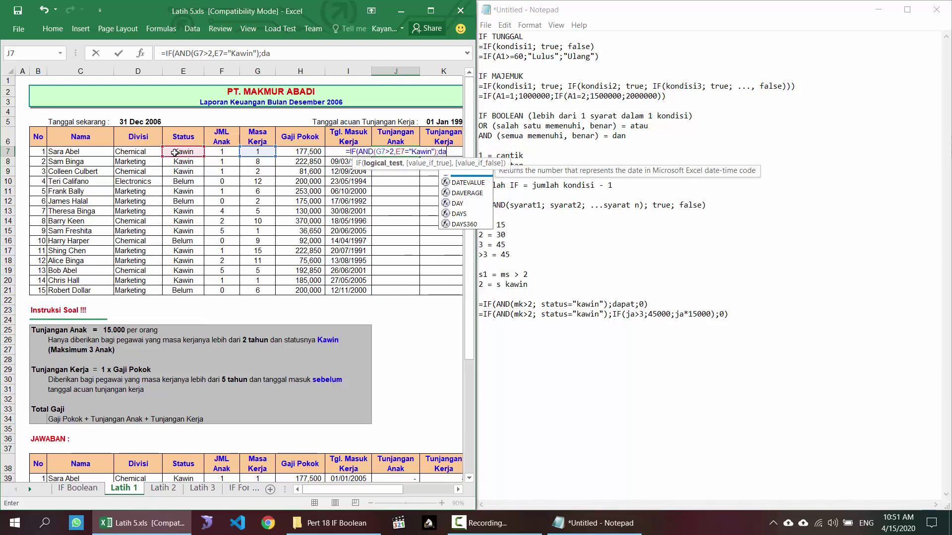
pyautogui.write(',dapat,0')
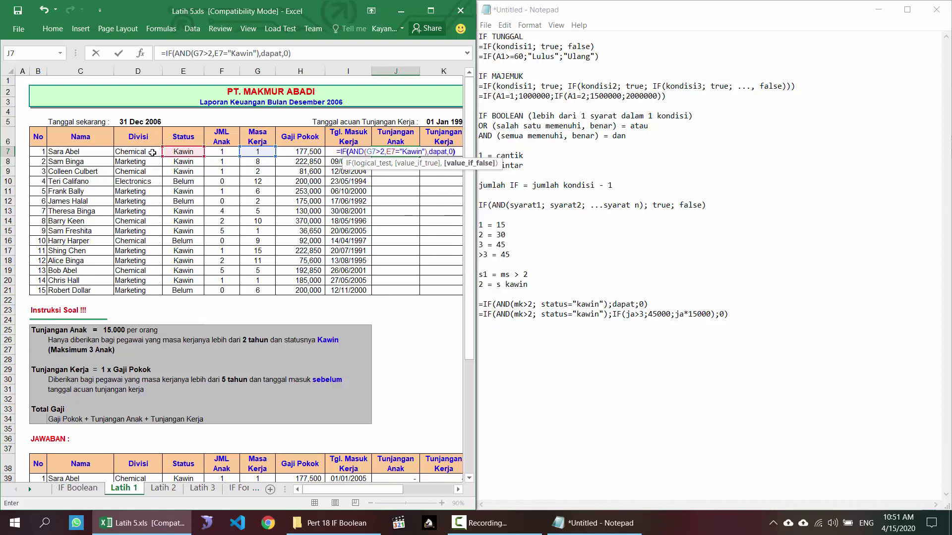
# - Replace the dapat placeholder in the J7 formula with a nested IF that tests F7>3 and returns 45000
pyautogui.click(283, 52)
pyautogui.moveTo(283, 52); pyautogui.dragTo(260, 52)
pyautogui.write('if')
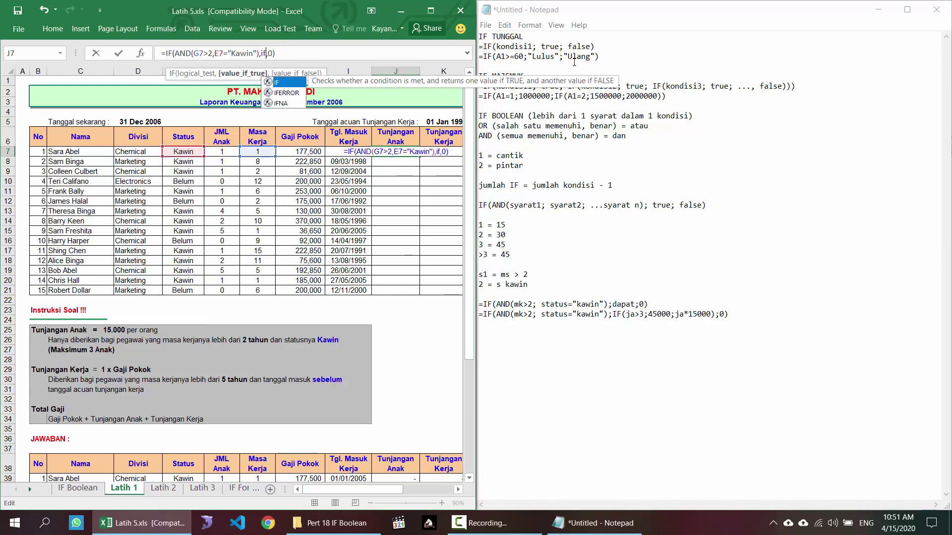
pyautogui.write('(')
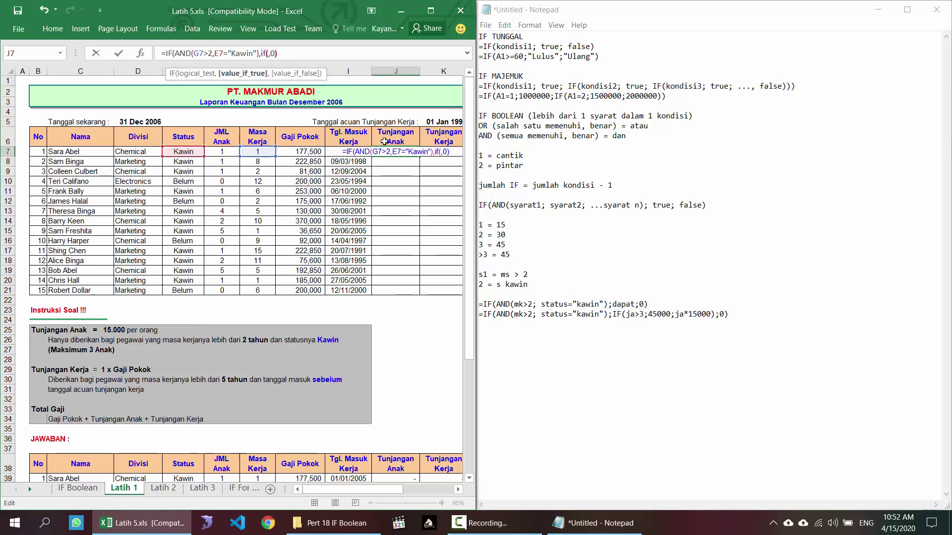
pyautogui.click(222, 153)
pyautogui.write('>3')
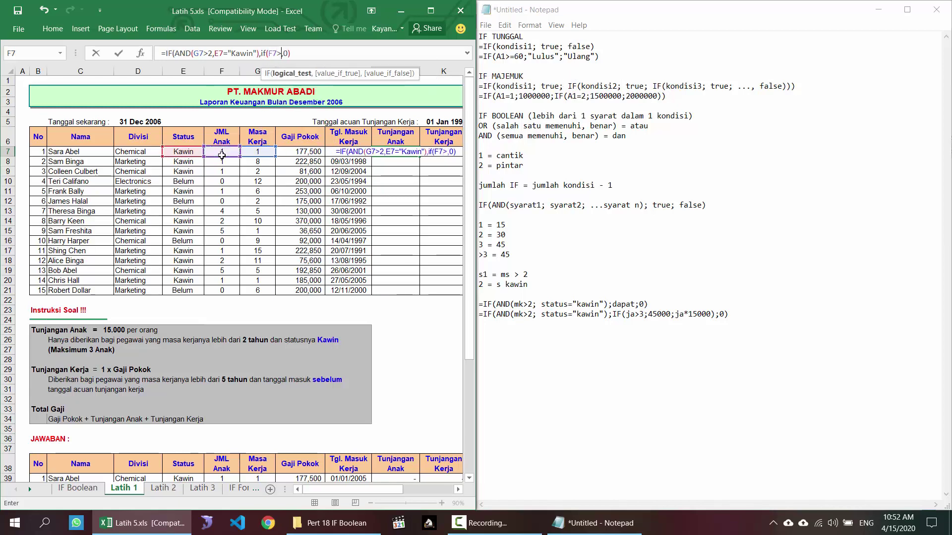
pyautogui.write(',')
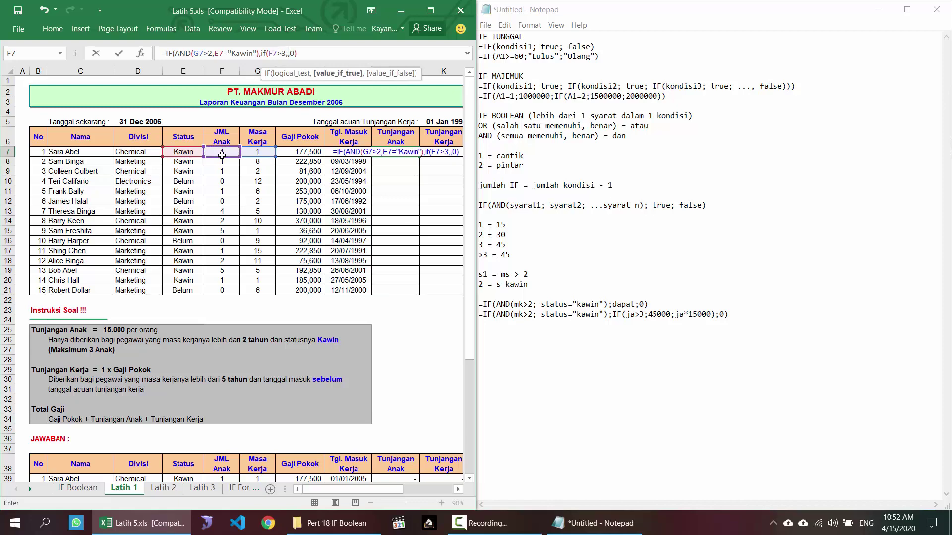
pyautogui.write('45000')
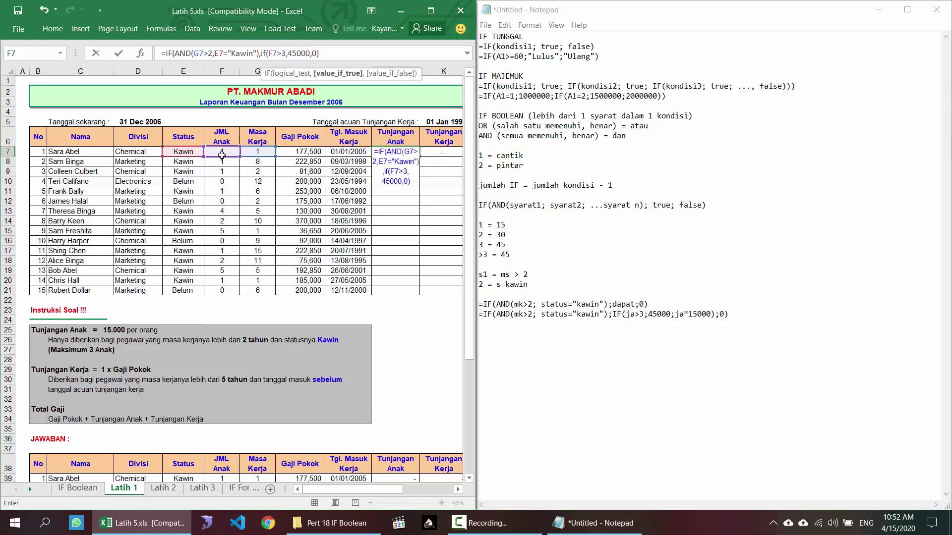
# - Set the nested IF's false value to F7*15000, close it and commit the J7 formula
pyautogui.write(',')
pyautogui.click(221, 153)
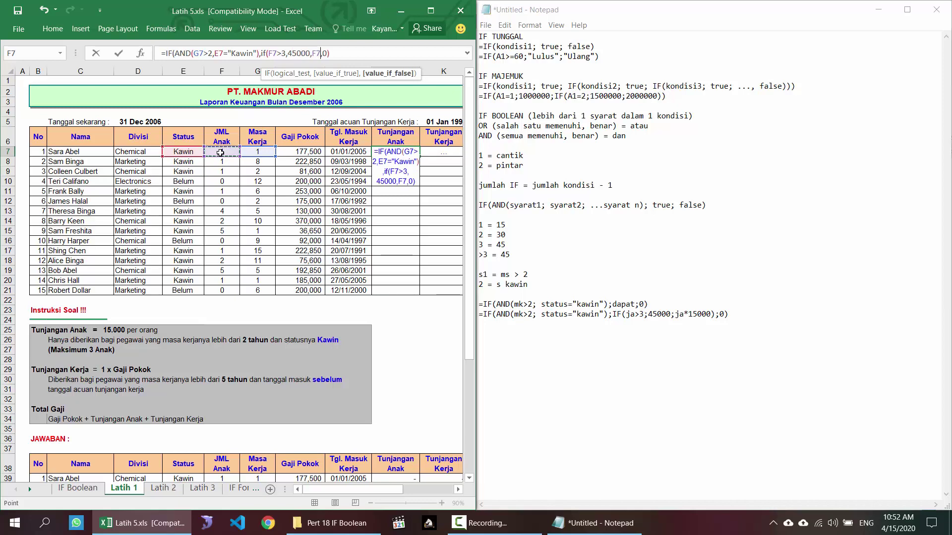
pyautogui.write('*15')
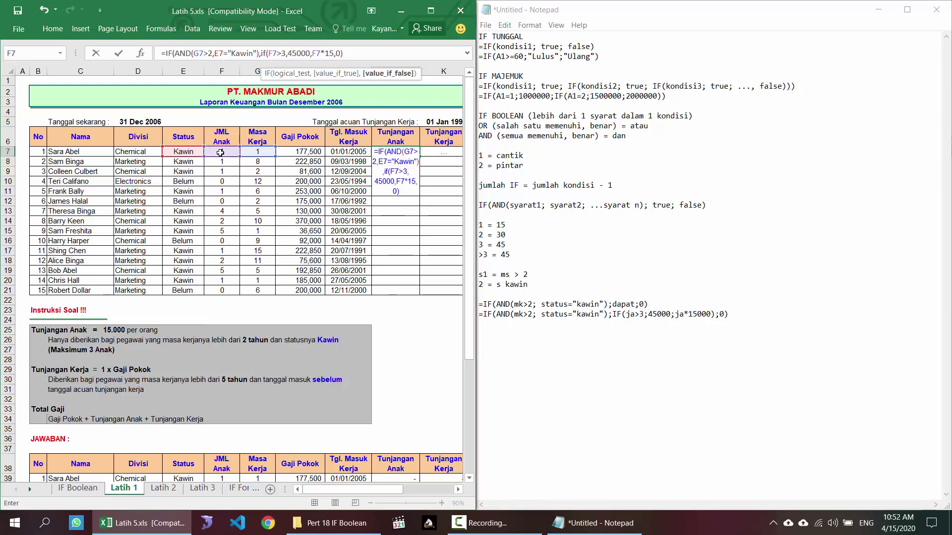
pyautogui.write('000)')
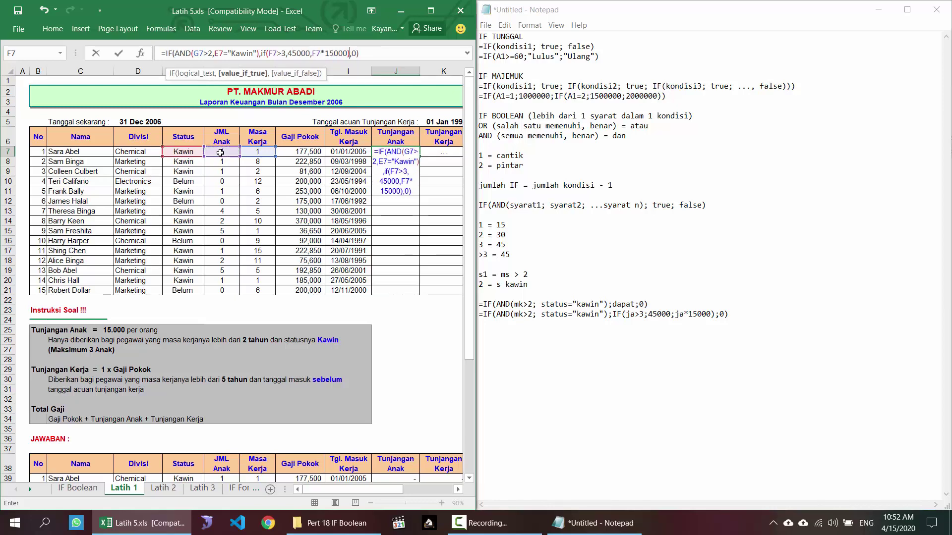
pyautogui.press('Return')
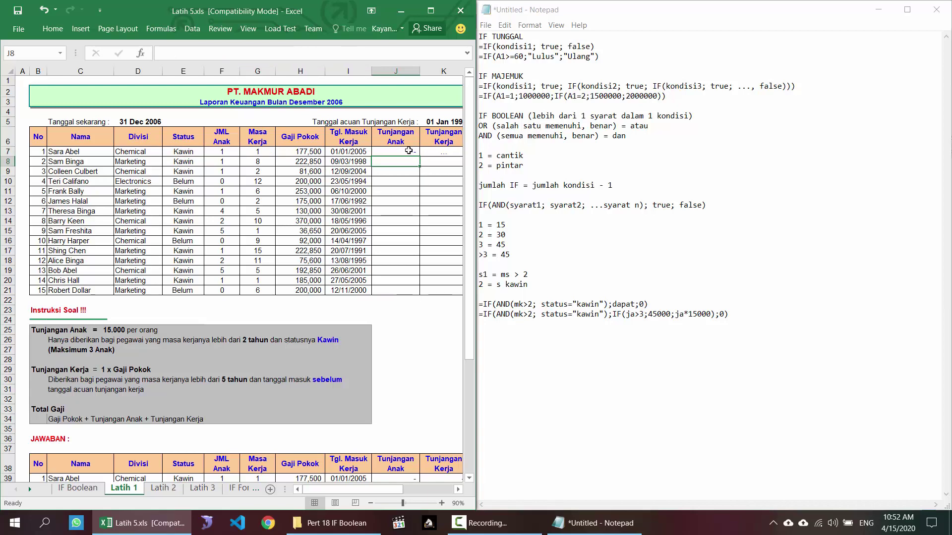
# - Fill the J7 formula down to J21 and compare the Tunjangan Anak column with the JAWABAN table
pyautogui.click(408, 150)
pyautogui.moveTo(419, 157); pyautogui.dragTo(407, 298)
pyautogui.scroll(-5, 389, 397)
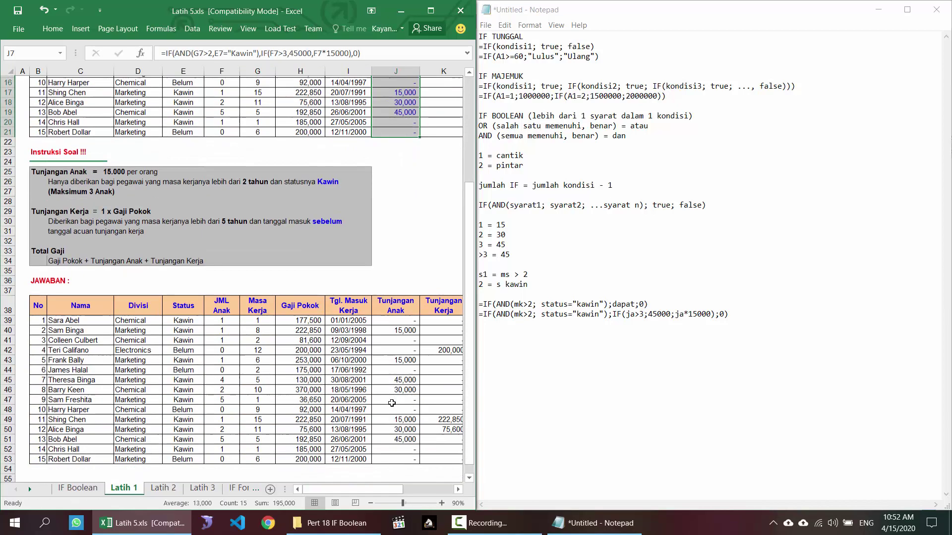
pyautogui.scroll(5, 392, 403)
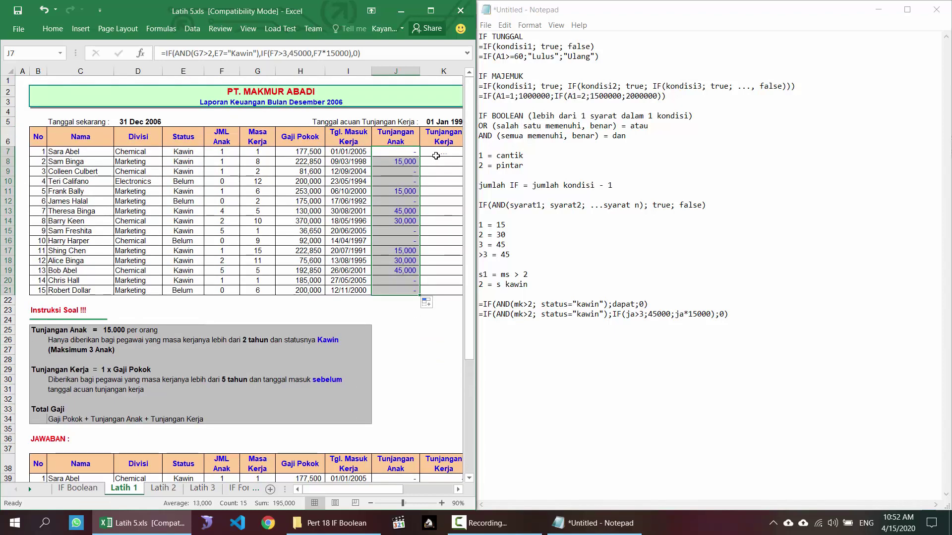
# - Begin the Tunjangan Kerja formula in K7 as an IF(AND( with G7>5 as the first condition
pyautogui.click(435, 154)
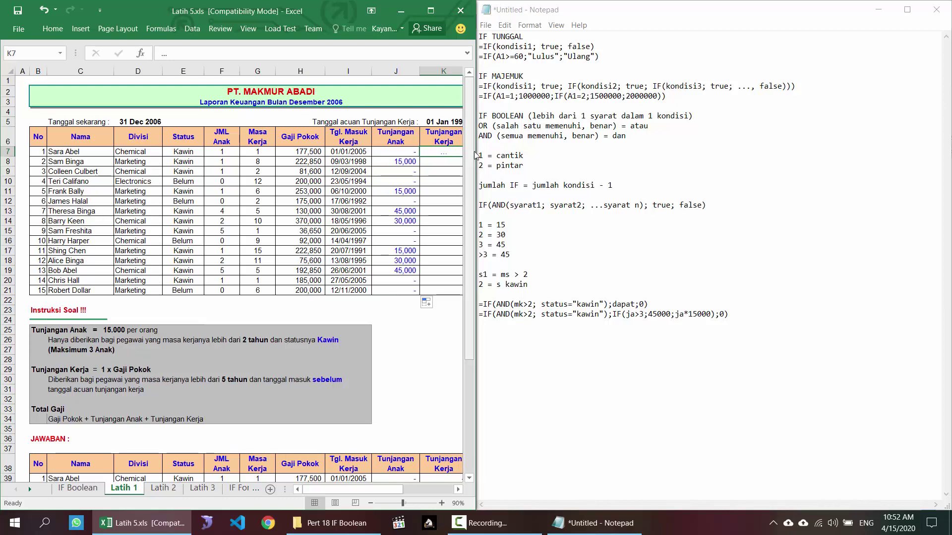
pyautogui.write('=IF(')
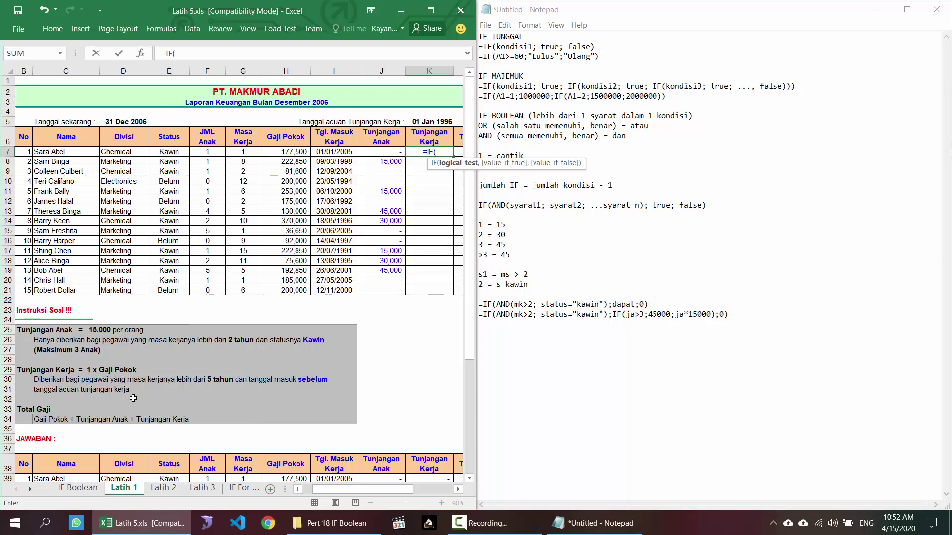
pyautogui.write('AND(')
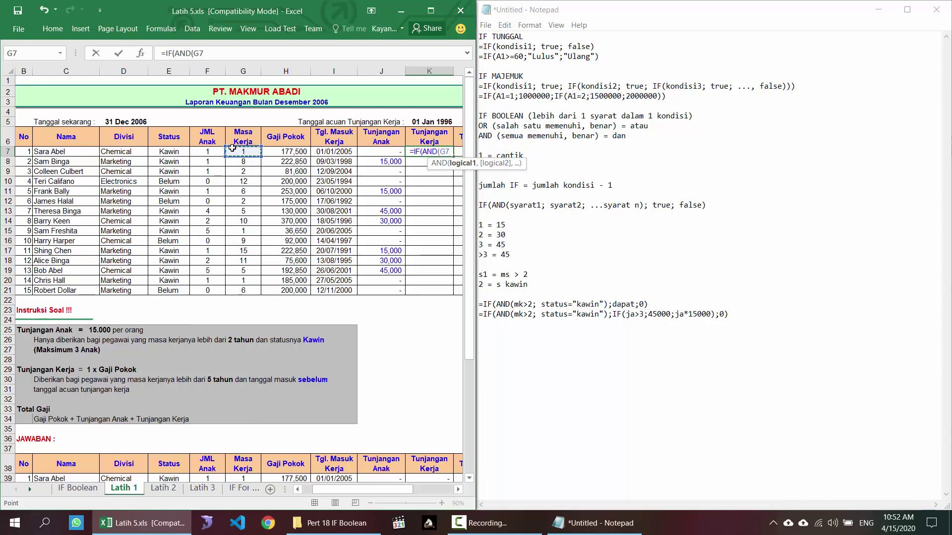
pyautogui.write('>5')
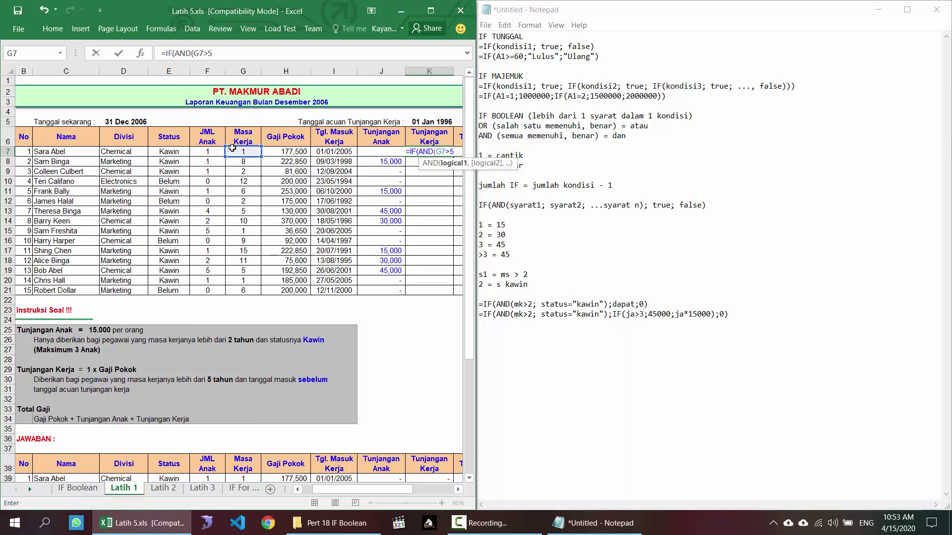
pyautogui.write(',')
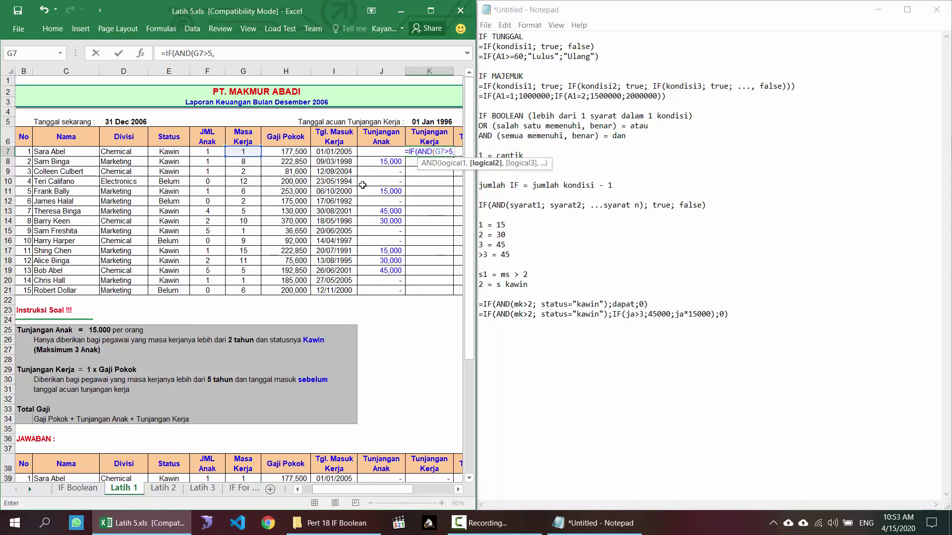
# - Add I7<$K$5 as the second AND condition in K7, with K5 absolute, and close the AND followed by a comma
pyautogui.click(341, 152)
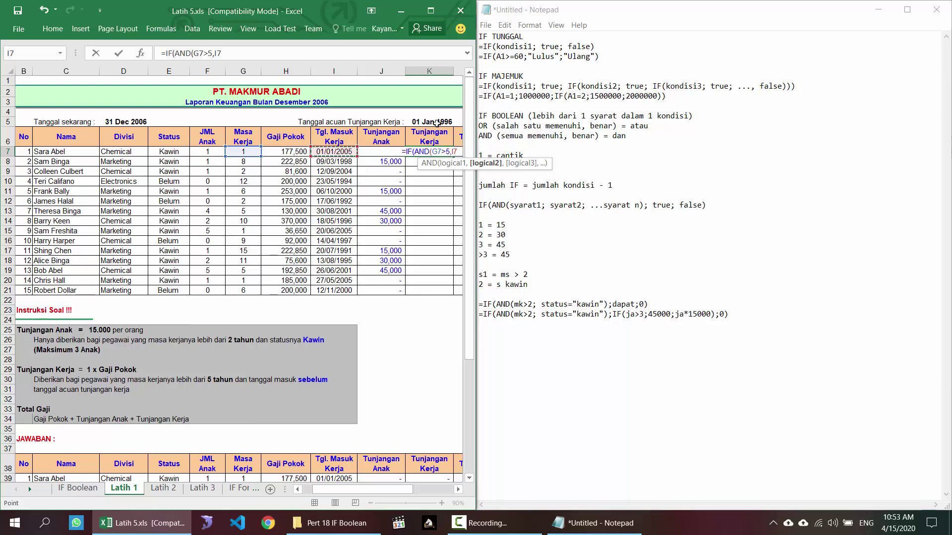
pyautogui.write('<')
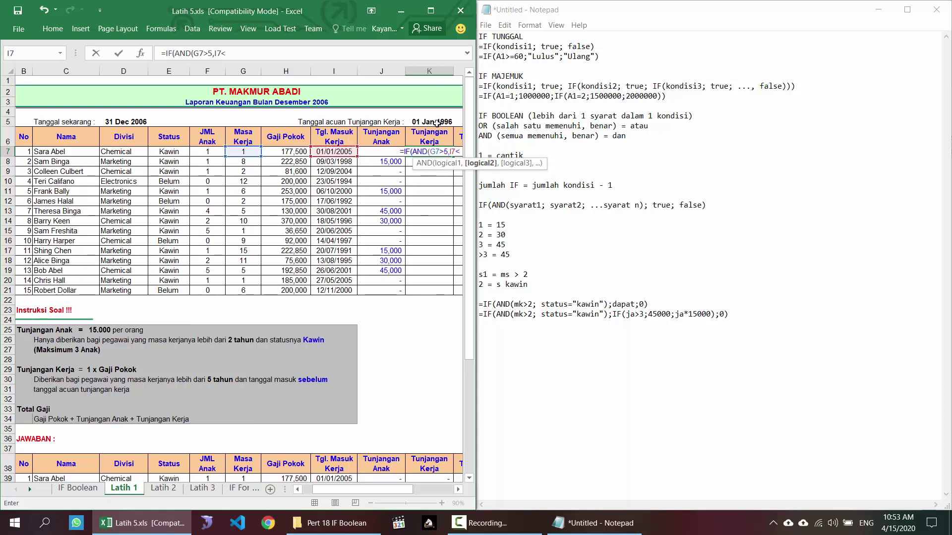
pyautogui.click(436, 123)
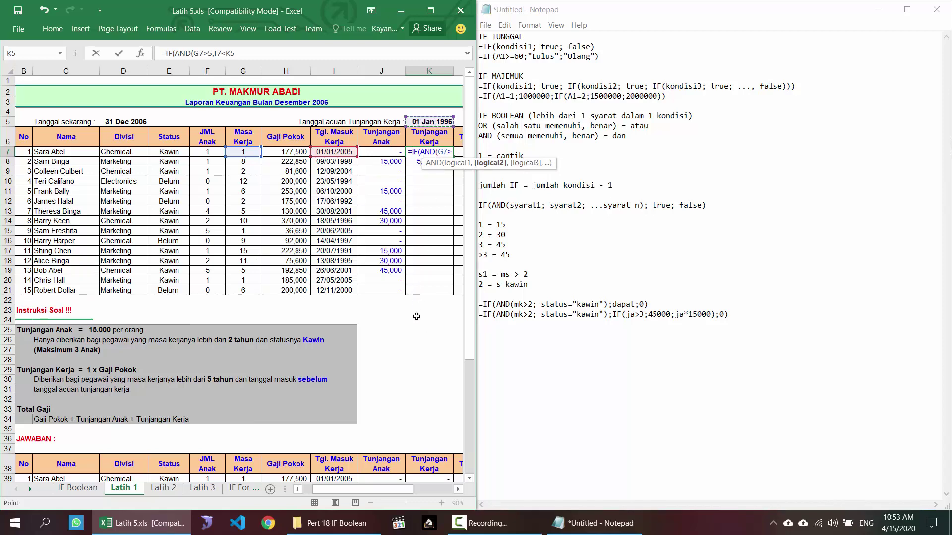
pyautogui.press('F4')
pyautogui.write(');')
pyautogui.press('BackSpace')
pyautogui.write(',')
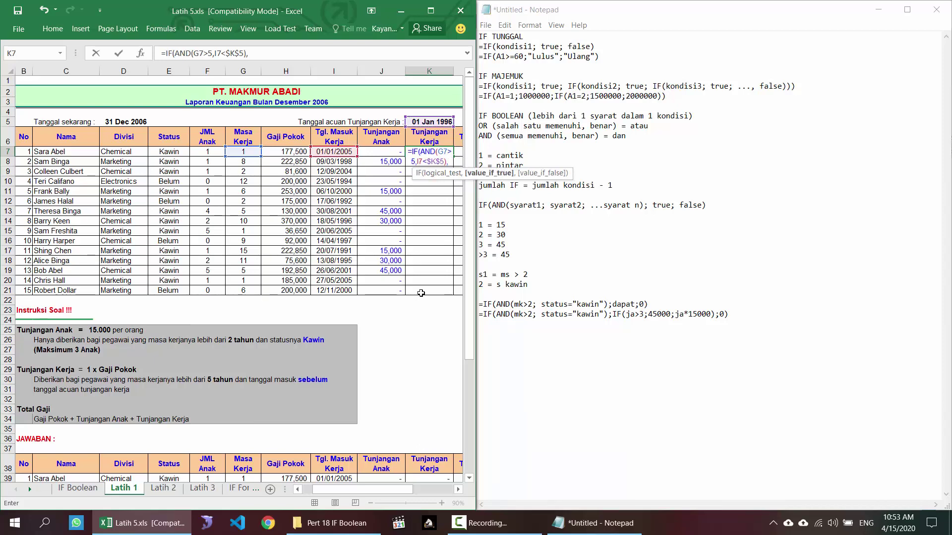
# - Use H7 as the K7 formula's true value and 0 as its false value, close it and commit
pyautogui.click(277, 151)
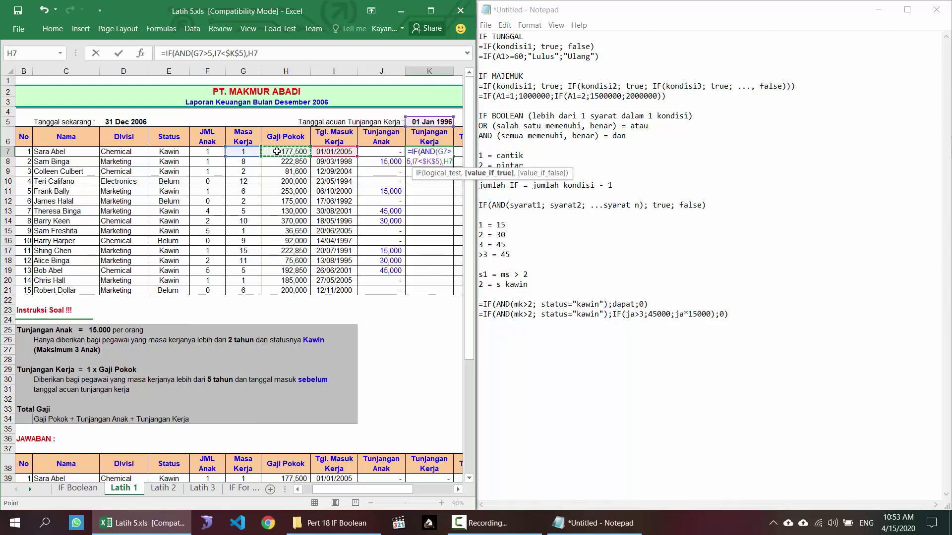
pyautogui.write(',0)')
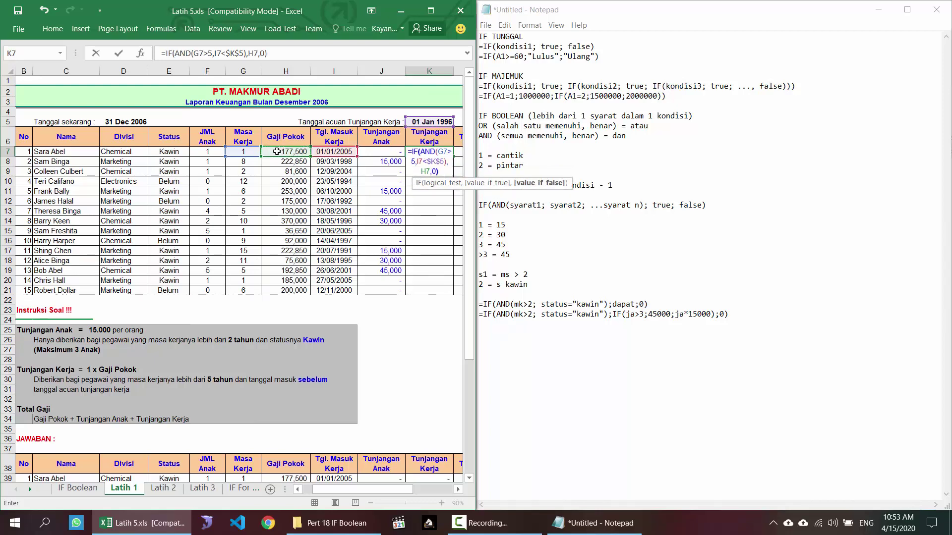
pyautogui.press('Return')
# - Fill the K7 formula down to K21 and compare the Tunjangan Kerja column with the JAWABAN table
pyautogui.click(442, 151)
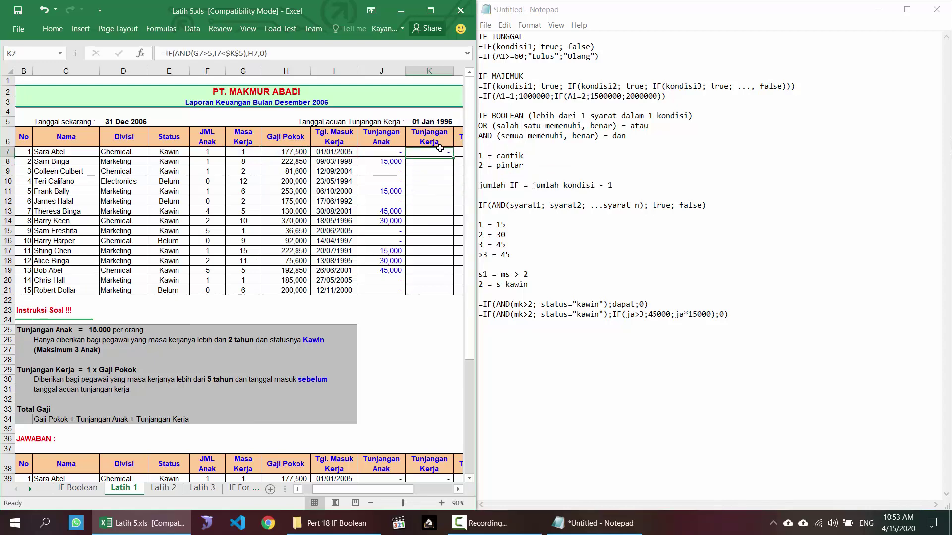
pyautogui.doubleClick(453, 156)
pyautogui.click(441, 152)
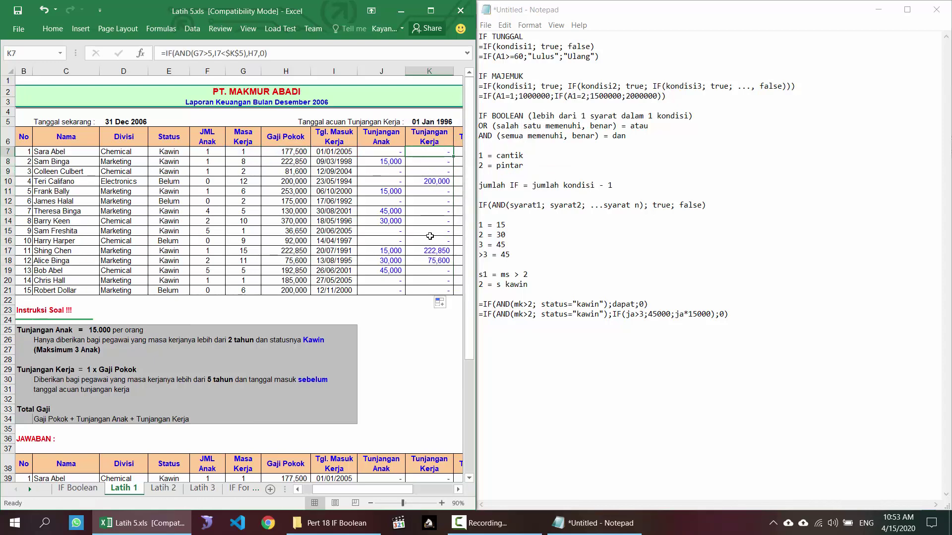
pyautogui.scroll(-8, 430, 237)
pyautogui.scroll(4, 427, 359)
pyautogui.scroll(4, 428, 359)
# - Enter the formula =J7+K7 in the first Total Gaji cell, L7
pyautogui.moveTo(397, 489); pyautogui.dragTo(428, 489)
pyautogui.click(347, 151)
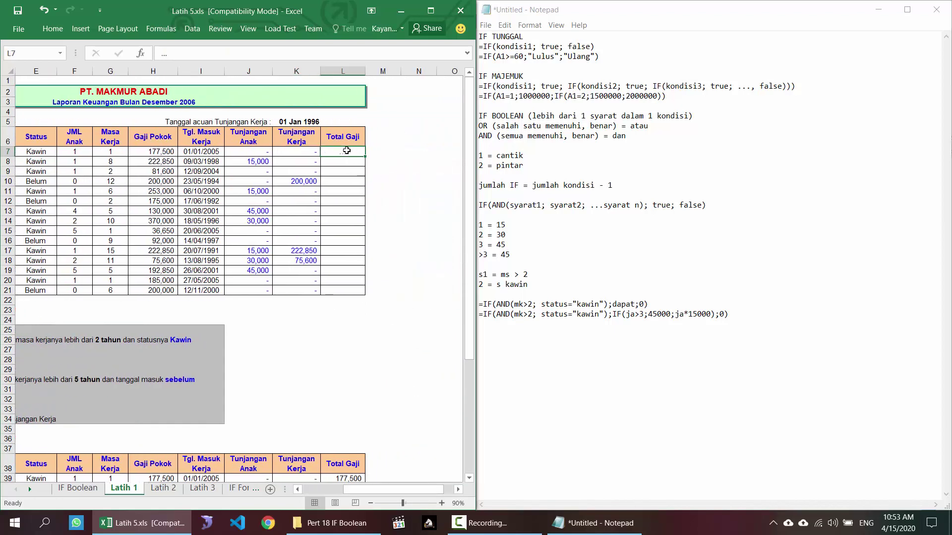
pyautogui.write('=')
pyautogui.press('Left')
pyautogui.press('Left')
pyautogui.write('+')
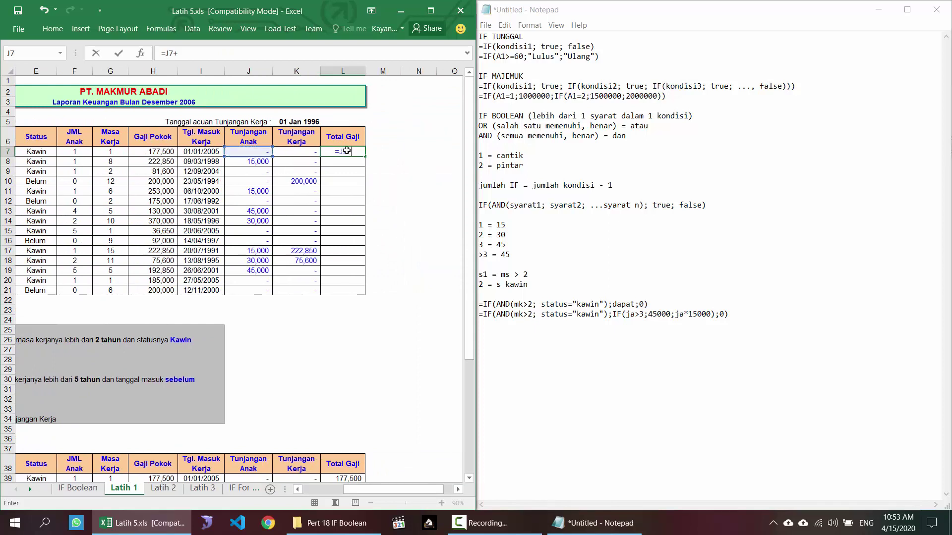
pyautogui.press('Left')
pyautogui.press('Return')
# - Fill the Total Gaji formula from L7 down to L21
pyautogui.click(347, 151)
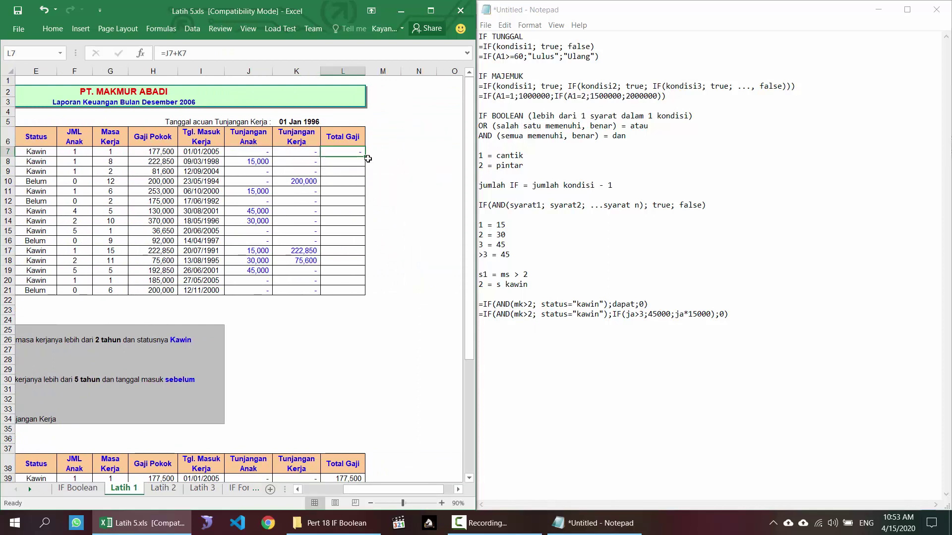
pyautogui.moveTo(366, 156); pyautogui.dragTo(363, 279)
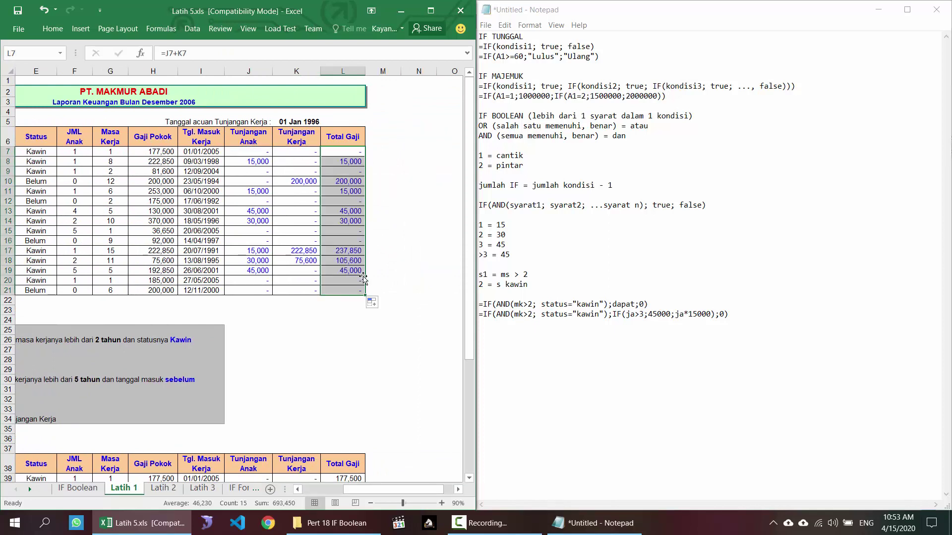
pyautogui.moveTo(383, 490); pyautogui.dragTo(343, 491)
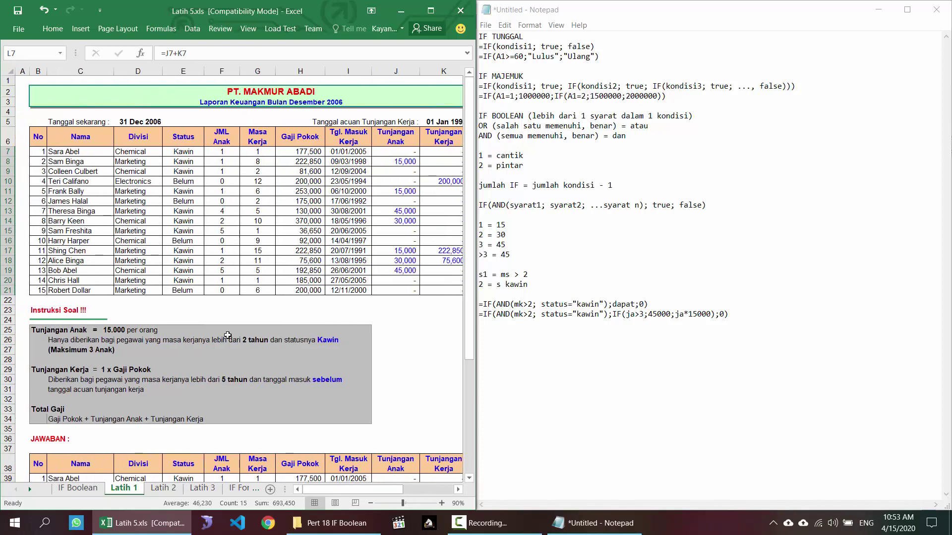
# - Open the Latih 2 sheet, widen Excel to show the NAMA SUPLAYER column and narrow Notepad to fit beside it
pyautogui.click(165, 489)
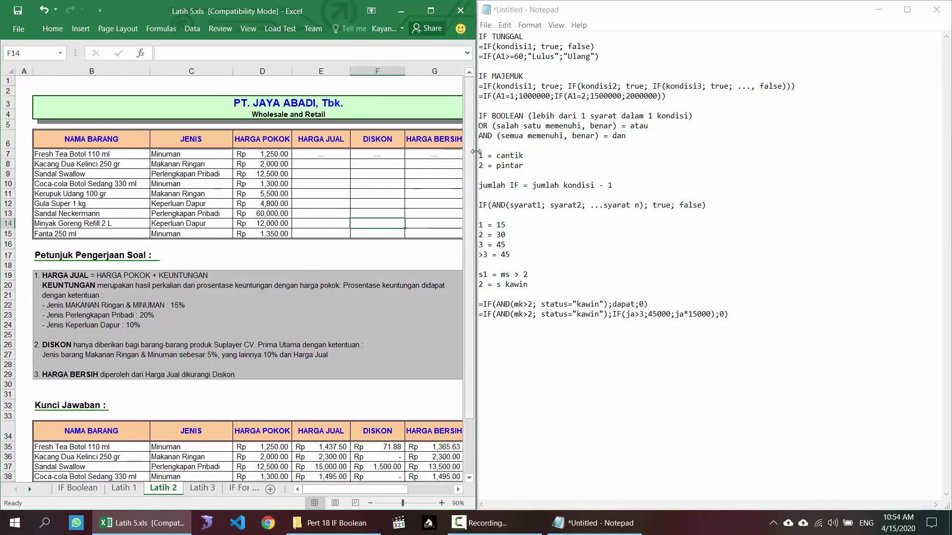
pyautogui.moveTo(476, 154); pyautogui.dragTo(551, 155)
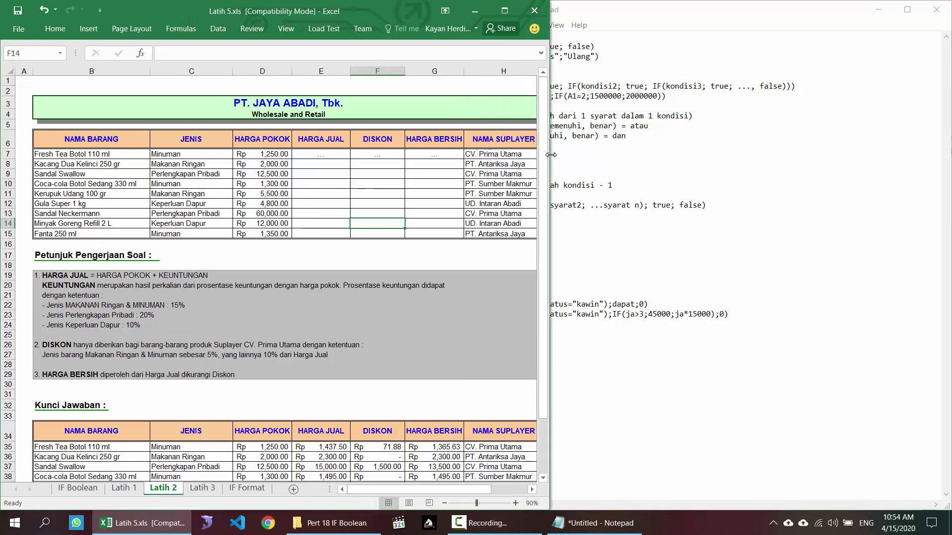
pyautogui.click(651, 15)
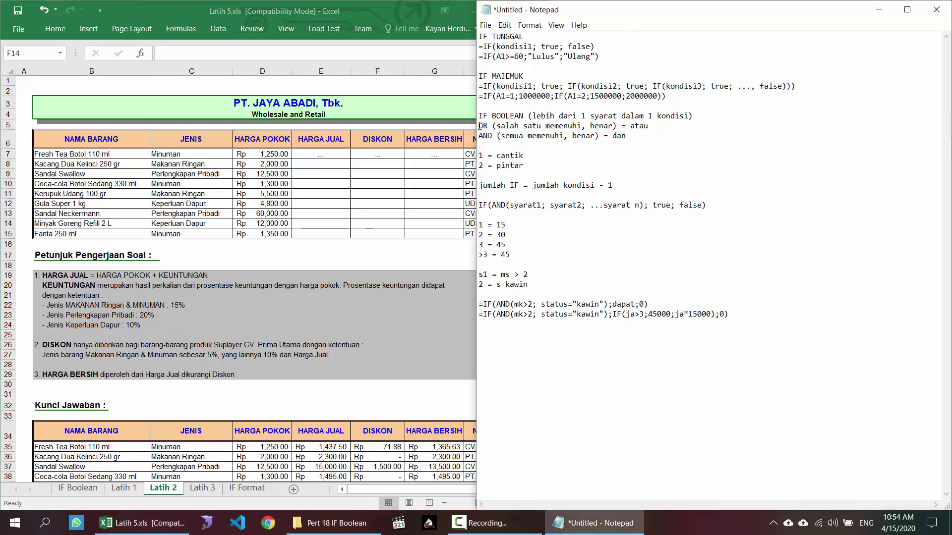
pyautogui.moveTo(474, 125); pyautogui.dragTo(549, 126)
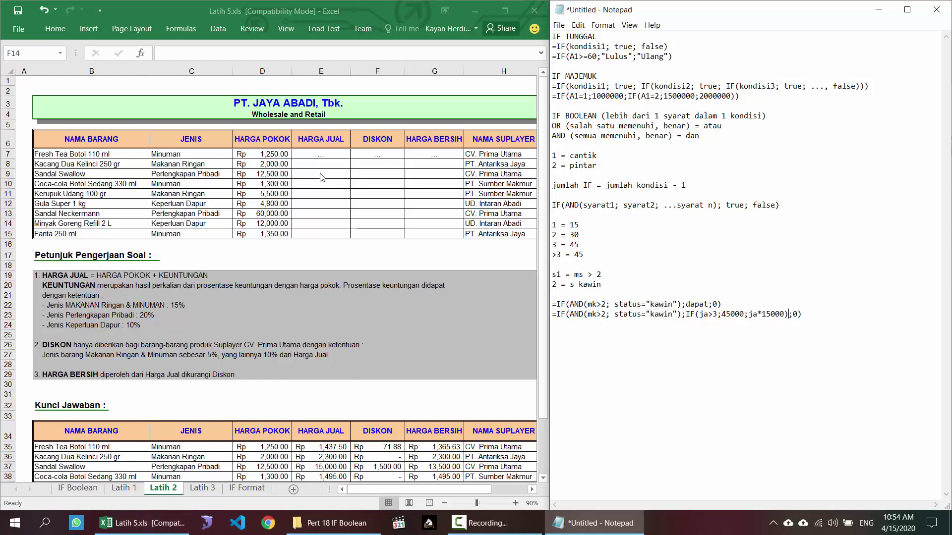
pyautogui.click(327, 154)
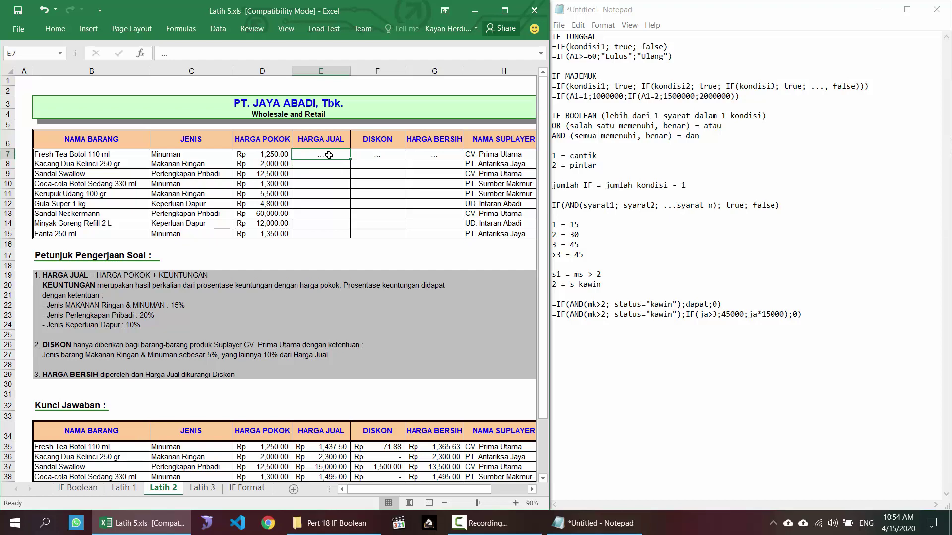
pyautogui.click(565, 284)
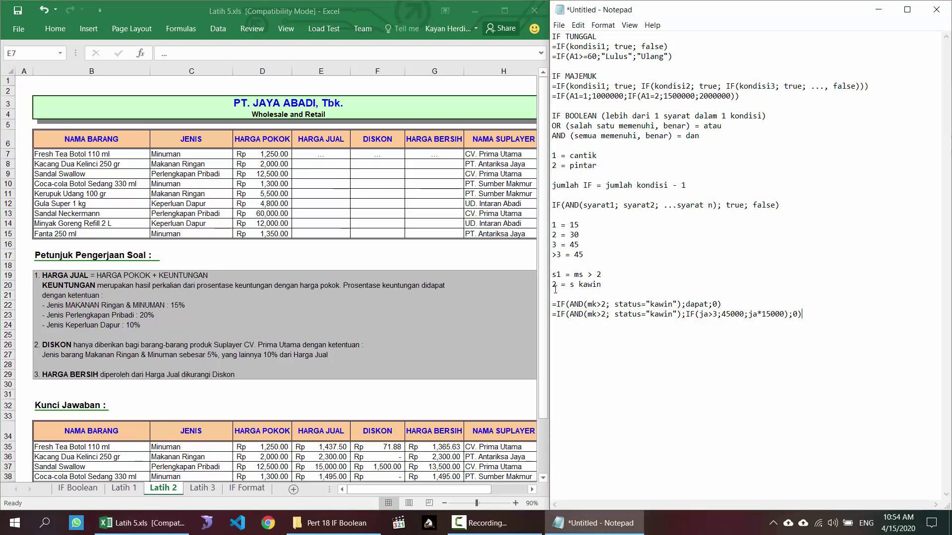
pyautogui.moveTo(549, 291)
pyautogui.mouseDown()
pyautogui.moveTo(557, 291)
pyautogui.moveTo(549, 291)
pyautogui.mouseUp()
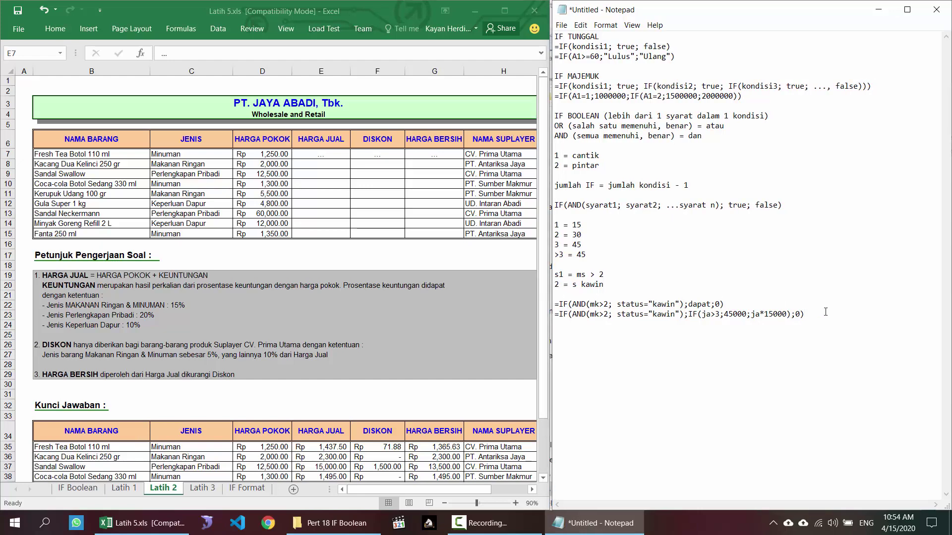
# - Add the note line HJ = HP + U below the IF(AND()) formulas in Notepad
pyautogui.write('Harga Jual')
pyautogui.hotkey('shift', 'Home')
pyautogui.write('H')
pyautogui.write('J = H')
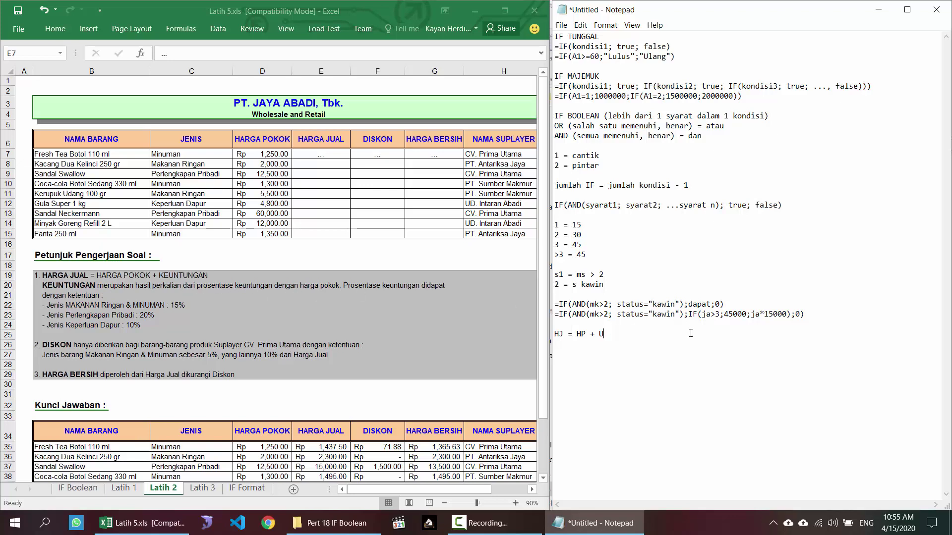
# - Duplicate the HJ note line and change the copy to HJ = HP + PU * HP
pyautogui.hotkey('shift', 'Home')
pyautogui.hotkey('ctrl', 'c')
pyautogui.press('End')
pyautogui.press('Return')
pyautogui.hotkey('ctrl', 'v')
pyautogui.hotkey('shift', 'Left')
pyautogui.press('BackSpace')
pyautogui.write('P')
# - Duplicate the HJ = HP + PU * HP line as a third note line
pyautogui.doubleClick(603, 343)
pyautogui.moveTo(642, 346); pyautogui.dragTo(599, 349)
pyautogui.click(656, 351)
pyautogui.hotkey('ctrl', 'v')
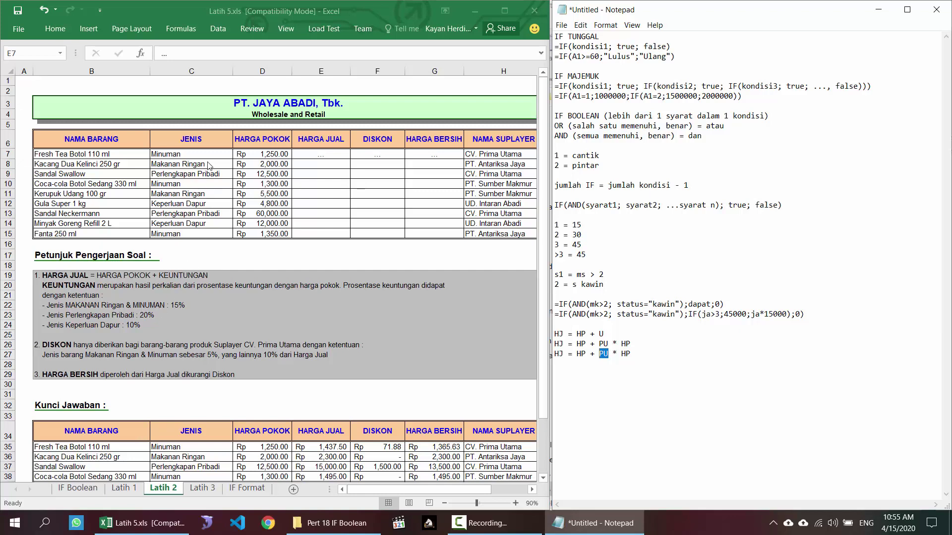
# - Switch to Excel and check the first item's JENIS against the profit percentage rule for Makanan Ringan and Minuman
pyautogui.hotkey('alt', 'Tab')
pyautogui.click(91, 154)
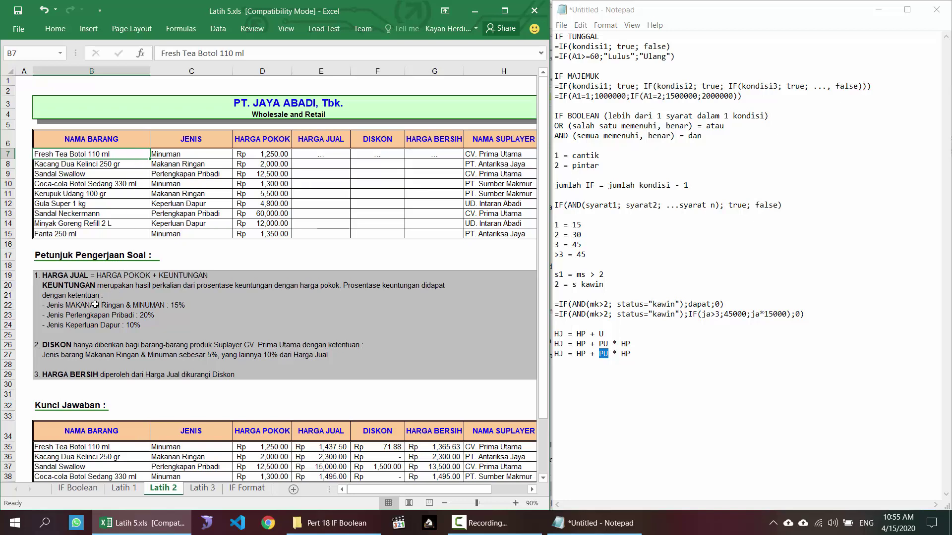
pyautogui.click(168, 156)
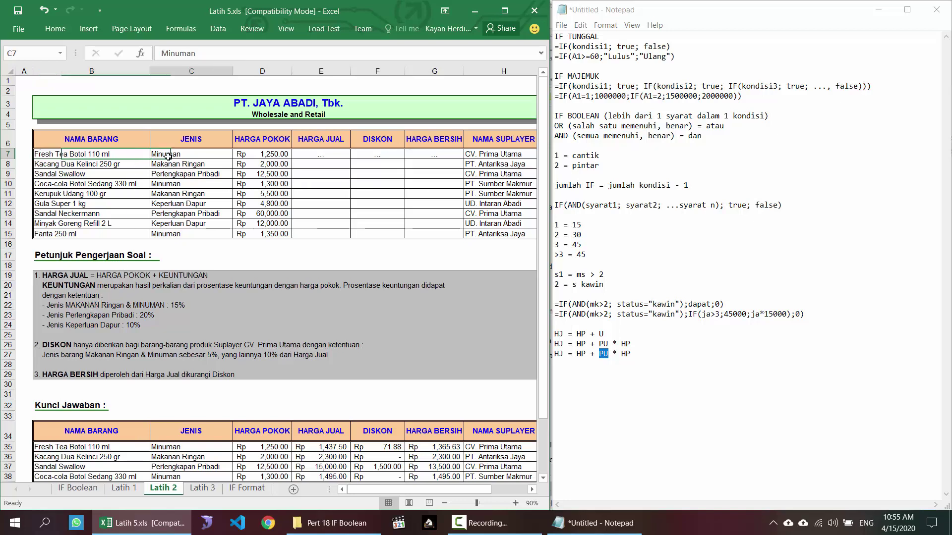
pyautogui.click(151, 304)
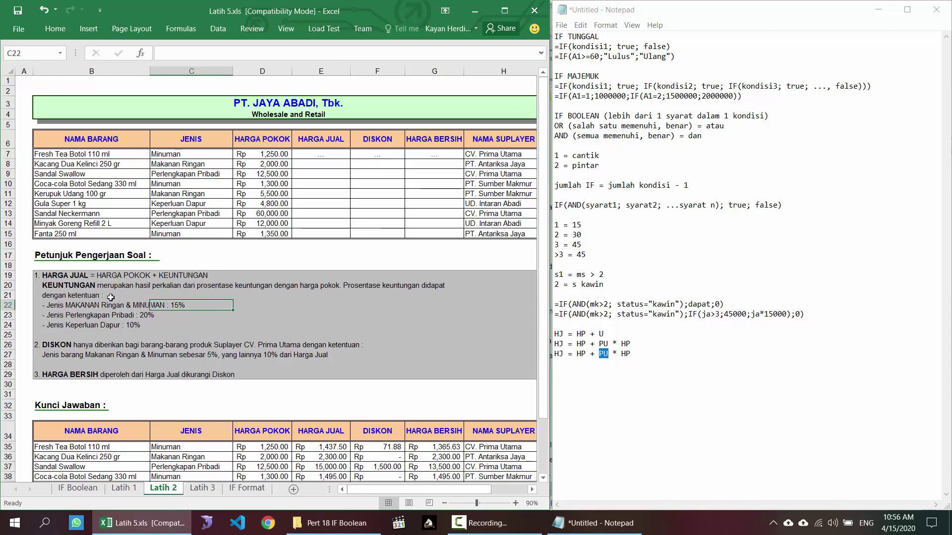
pyautogui.click(86, 304)
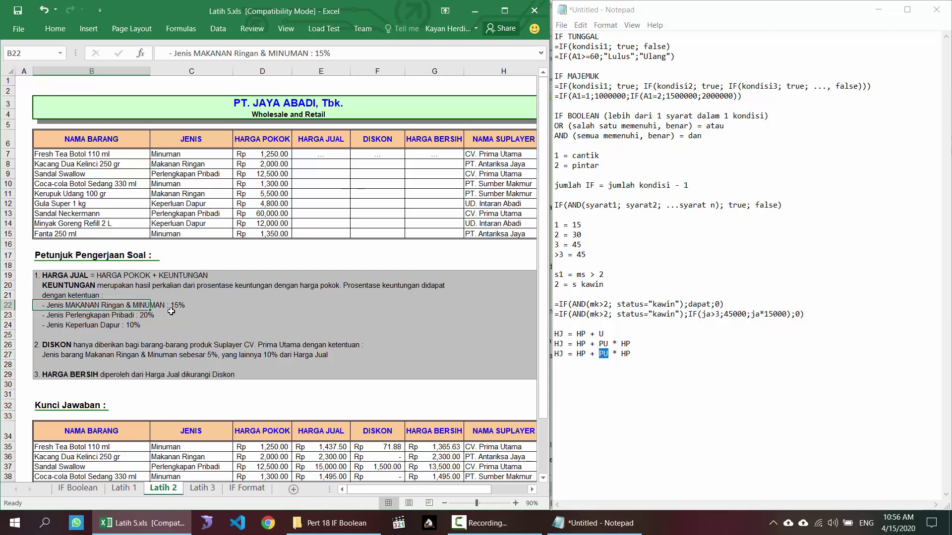
pyautogui.click(85, 153)
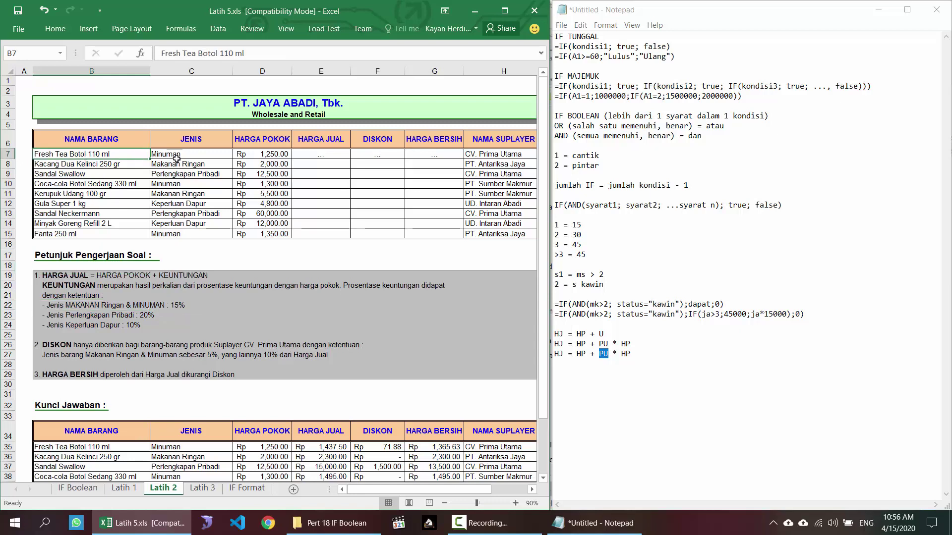
# - In Notepad, replace PU in the third HJ line with IF(OR(j=mr;j=min);15%;IF(j=pp;20%;10%))
pyautogui.click(642, 359)
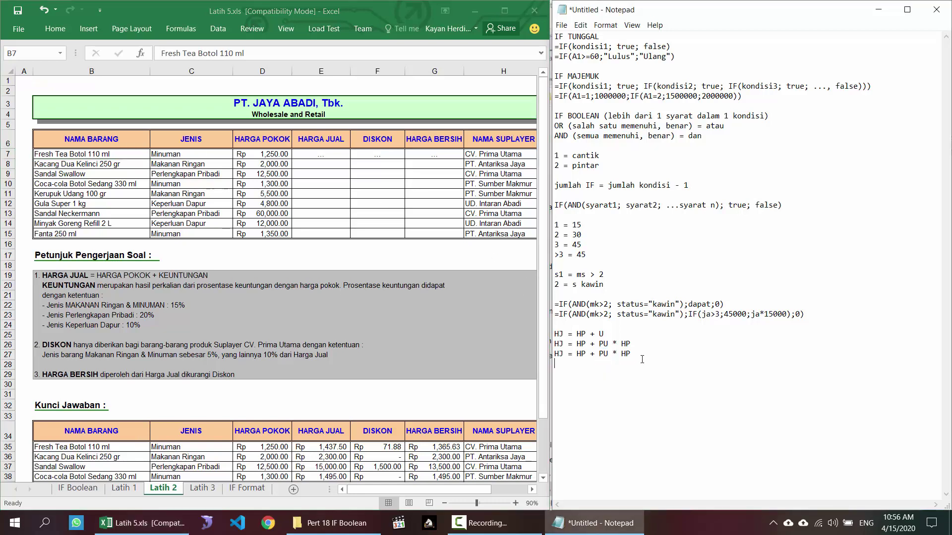
pyautogui.doubleClick(606, 355)
pyautogui.click(608, 355)
pyautogui.doubleClick(606, 354)
pyautogui.write('IF(OR(j=mr,')
pyautogui.press('BackSpace')
pyautogui.write(';j=min),')
pyautogui.press('BackSpace')
pyautogui.write(';15%')
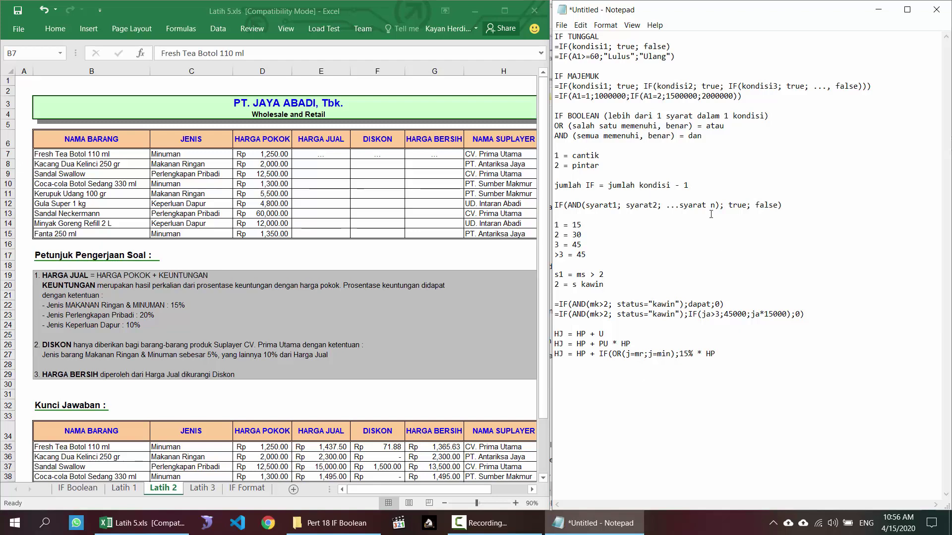
pyautogui.write(';IF(j=pp;20%')
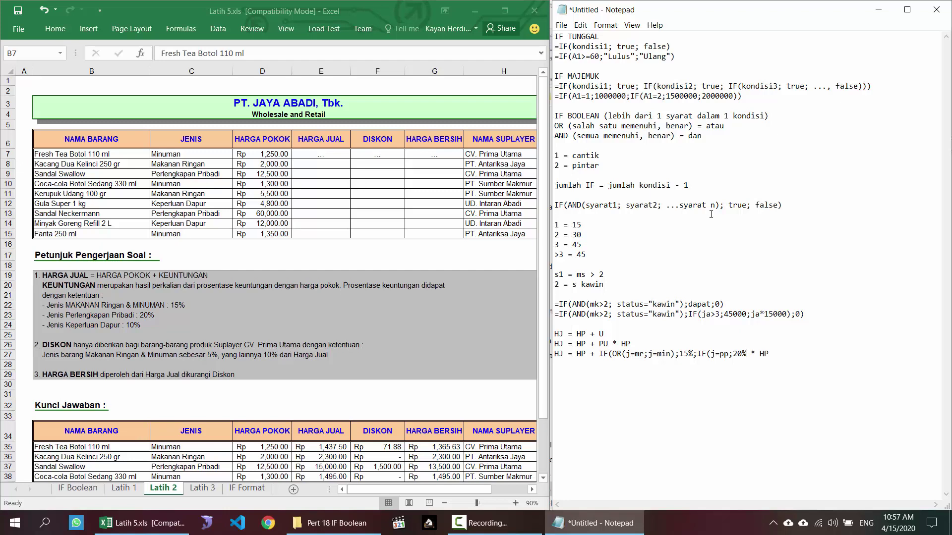
pyautogui.write(';10%))')
# - Switch to Excel and start the HARGA JUAL formula in E7 with =D7+IF(
pyautogui.click(328, 156)
pyautogui.write('=')
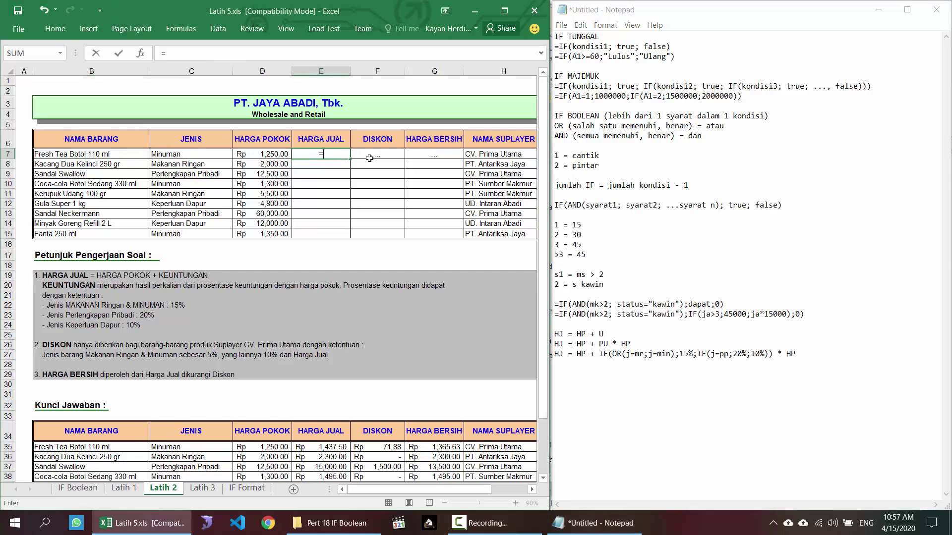
pyautogui.write('mi')
pyautogui.press('BackSpace')
pyautogui.click(266, 155)
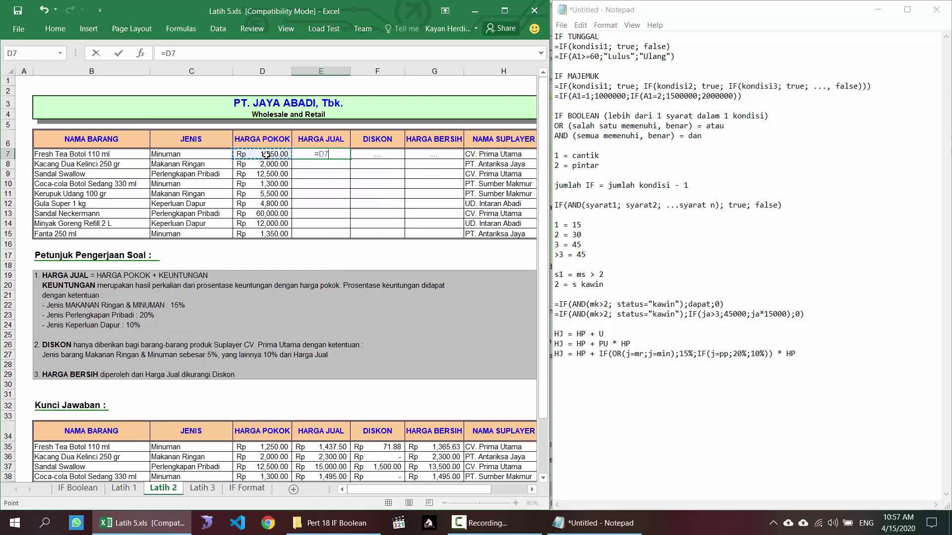
pyautogui.write('+IF(')
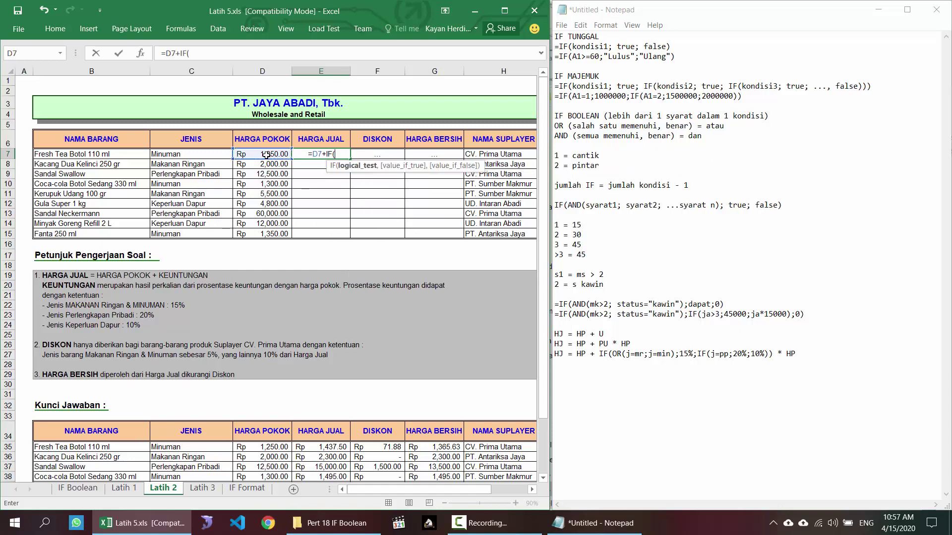
# - Continue the E7 formula with C7="Makanan,C7="Minuman"),15% as the first IF's conditions and profit percentage
pyautogui.click(169, 154)
pyautogui.write('="')
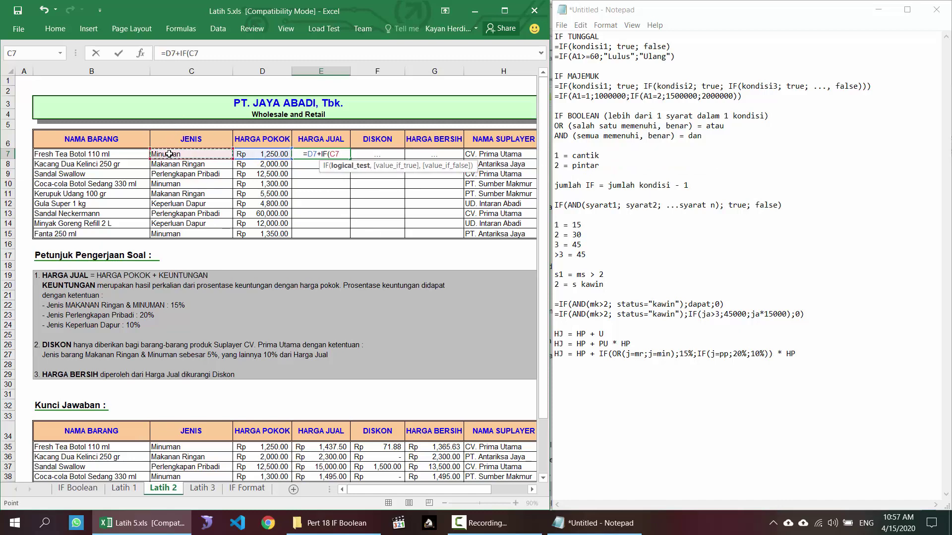
pyautogui.write('Makanan,')
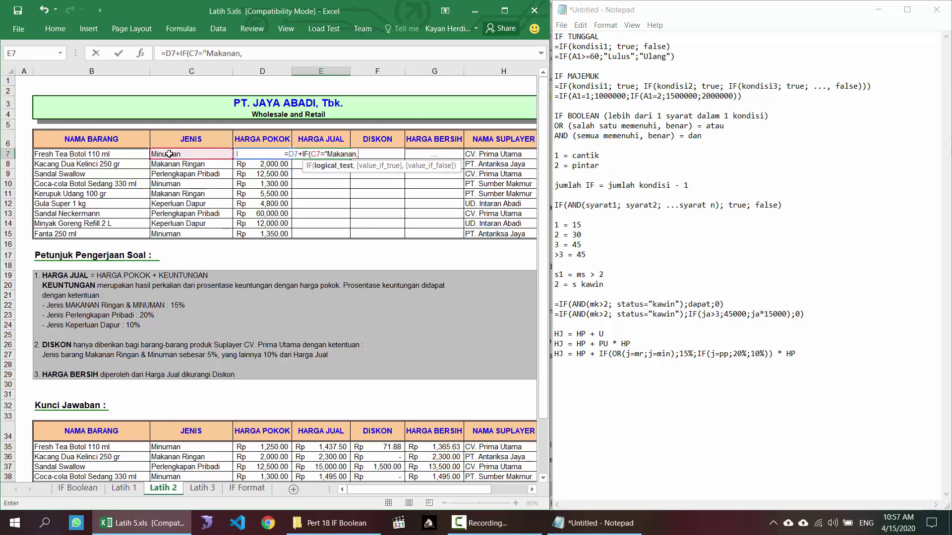
pyautogui.click(169, 154)
pyautogui.write('="Min')
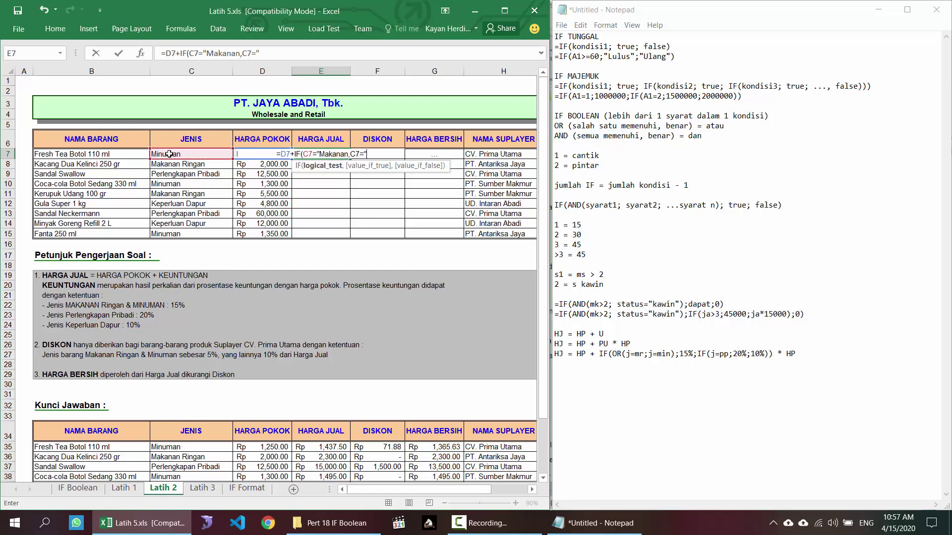
pyautogui.write('uman",')
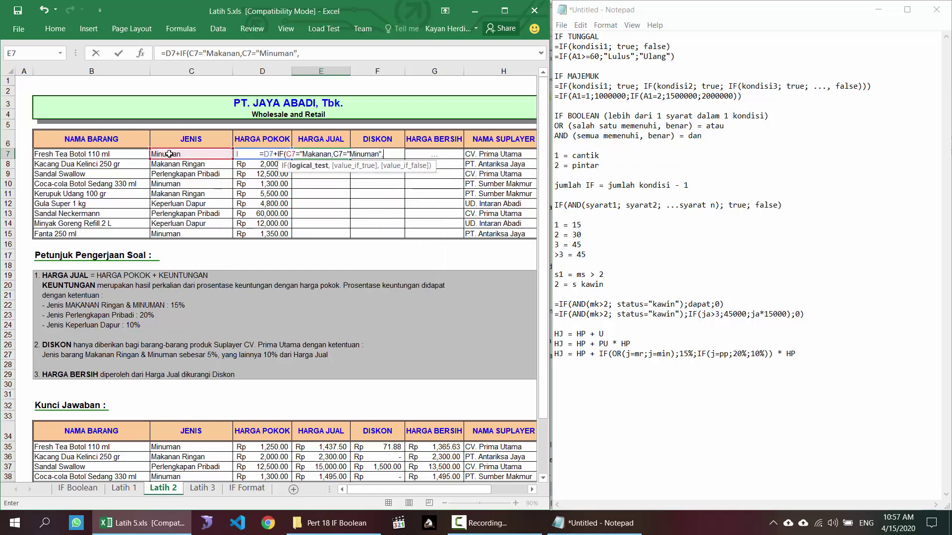
pyautogui.press('BackSpace')
pyautogui.write(')')
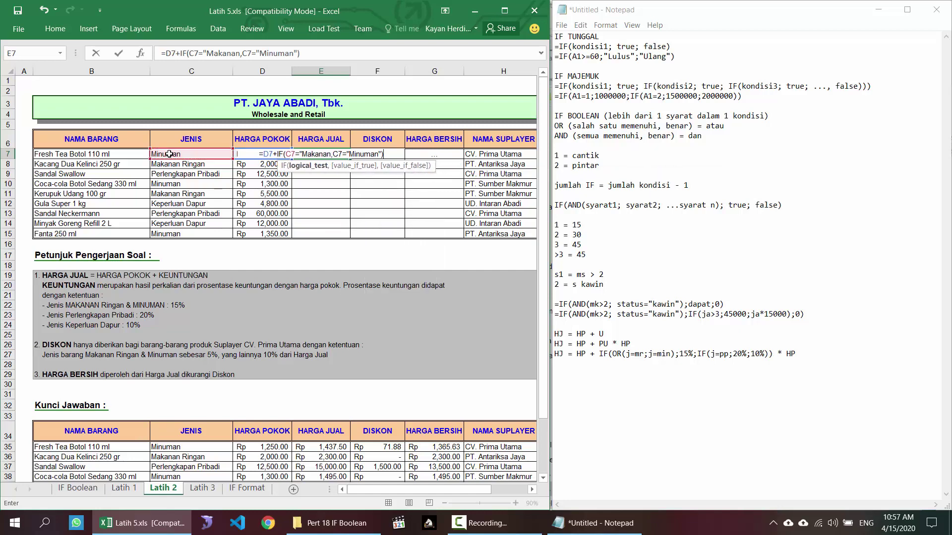
pyautogui.write('15%')
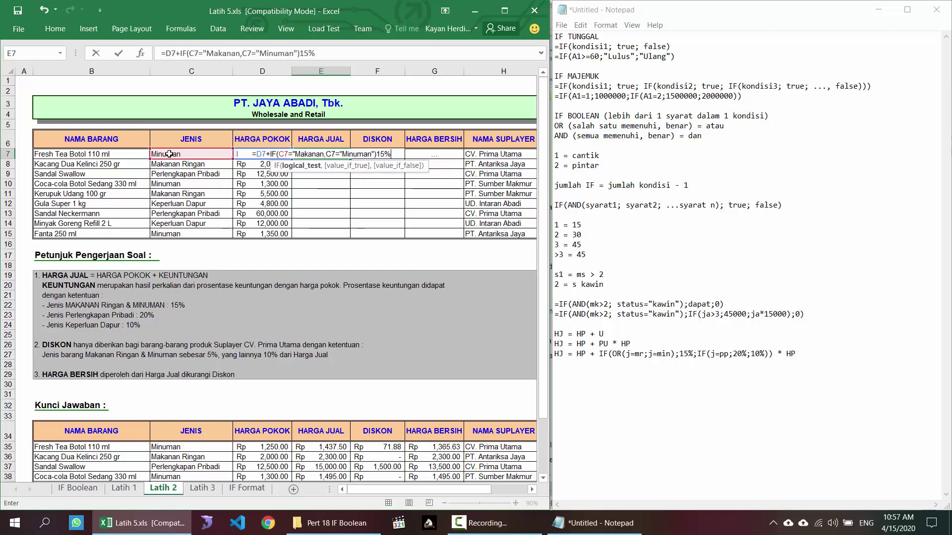
pyautogui.click(303, 53)
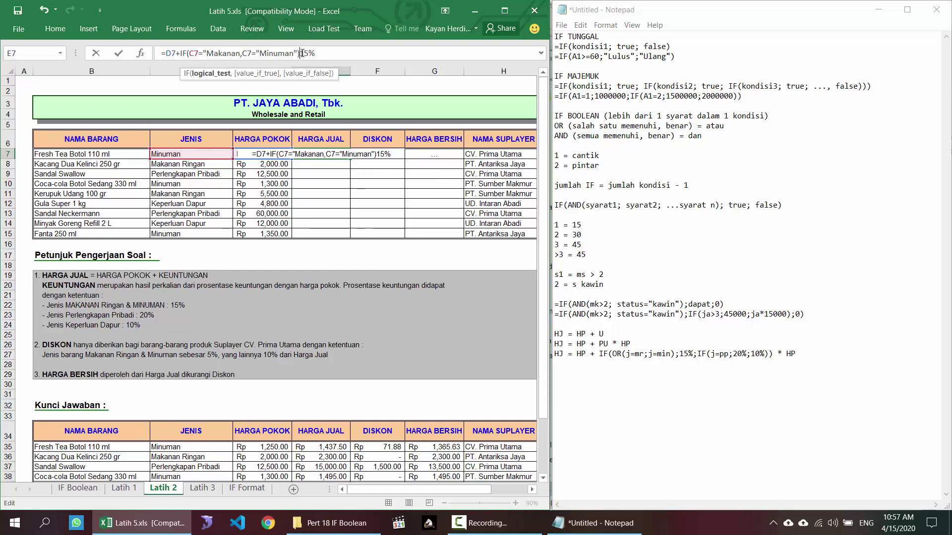
pyautogui.write(',')
# - Add the missing closing quote after Makanan in the E7 formula and open a nested IF( after 15%
pyautogui.click(327, 56)
pyautogui.write(',IF')
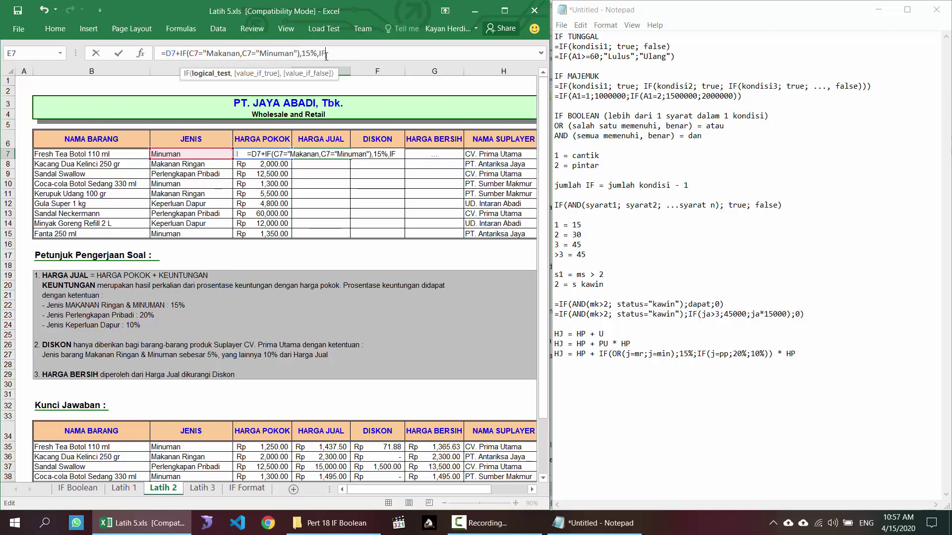
pyautogui.press('Return')
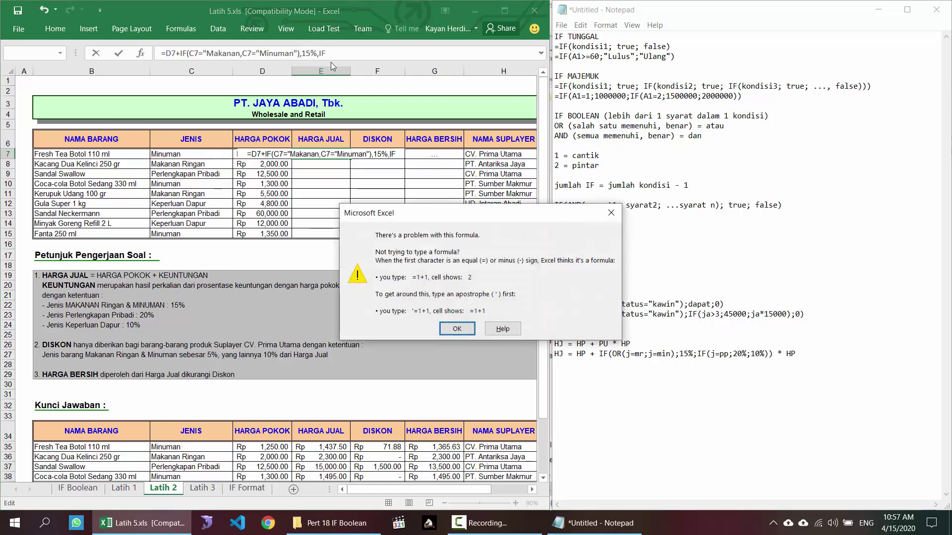
pyautogui.press('Return')
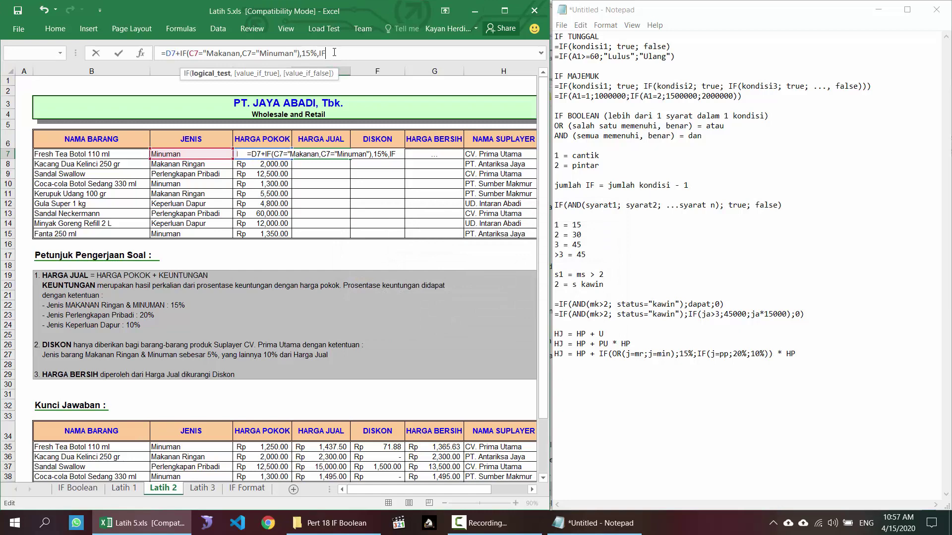
pyautogui.click(242, 53)
pyautogui.write('",')
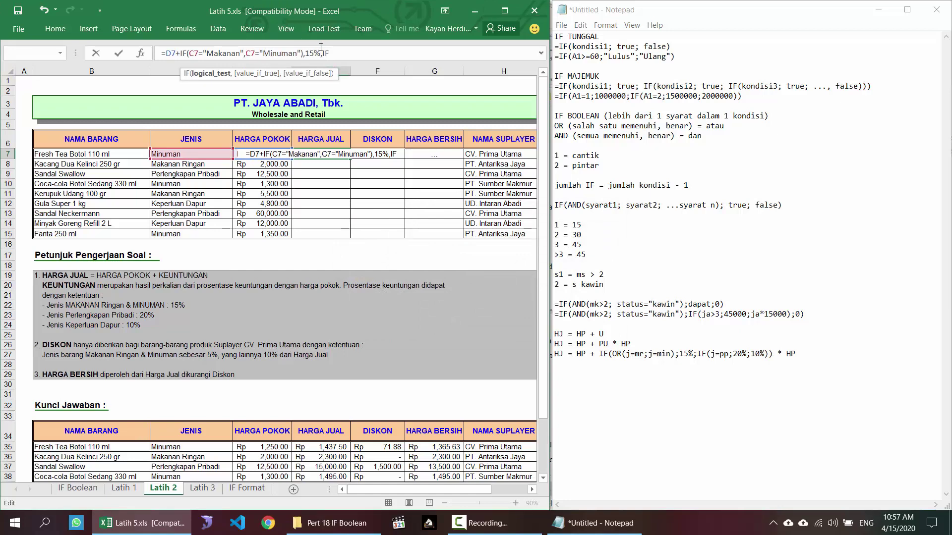
pyautogui.press('Return')
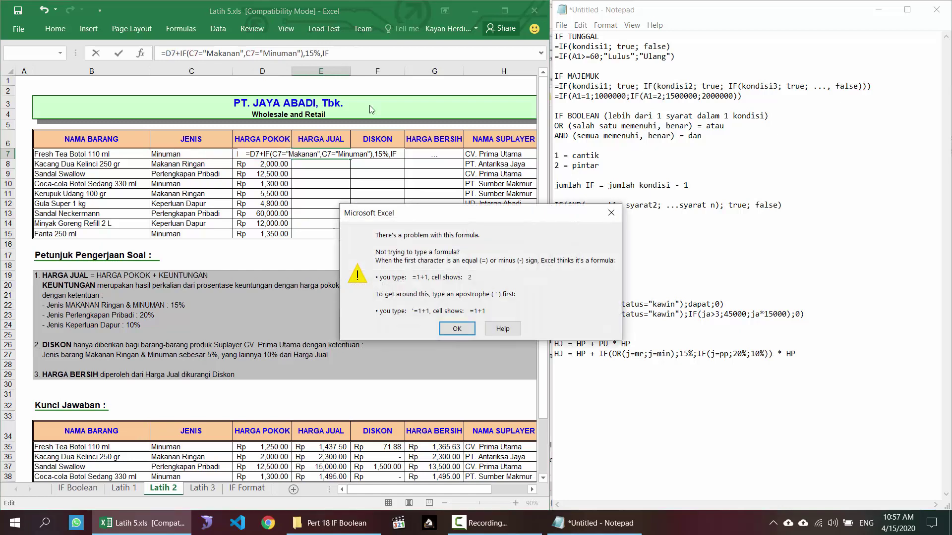
pyautogui.click(456, 329)
pyautogui.click(369, 54)
pyautogui.write('(')
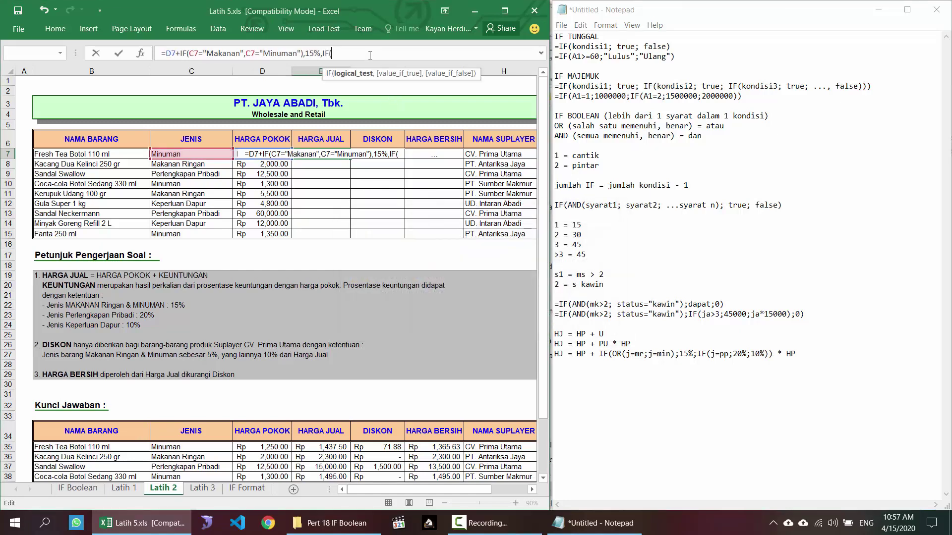
# - Complete the nested IF with C7="Perlengkapan Pribadi", 20% if true and 10% otherwise, closing both IFs
pyautogui.click(187, 153)
pyautogui.write('=')
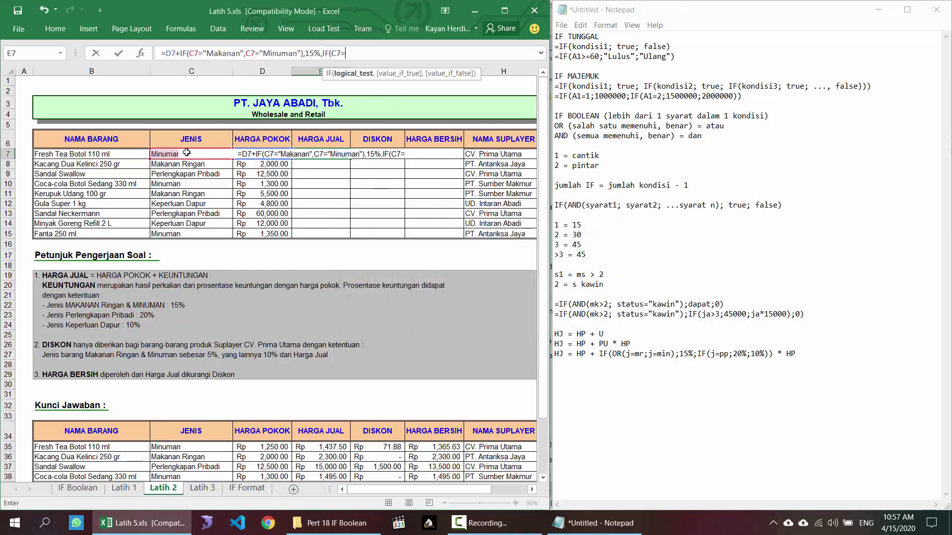
pyautogui.write('"Perlen')
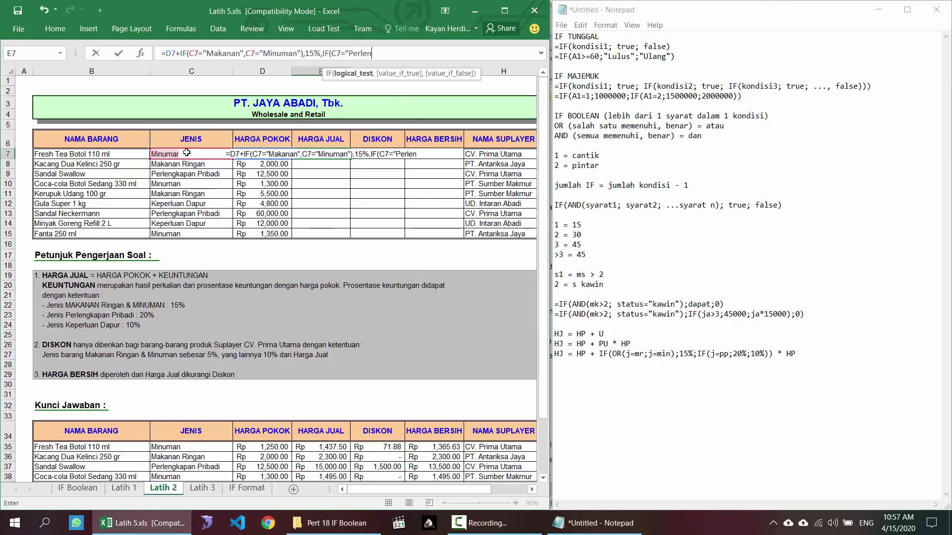
pyautogui.write('gkapan Prinadi')
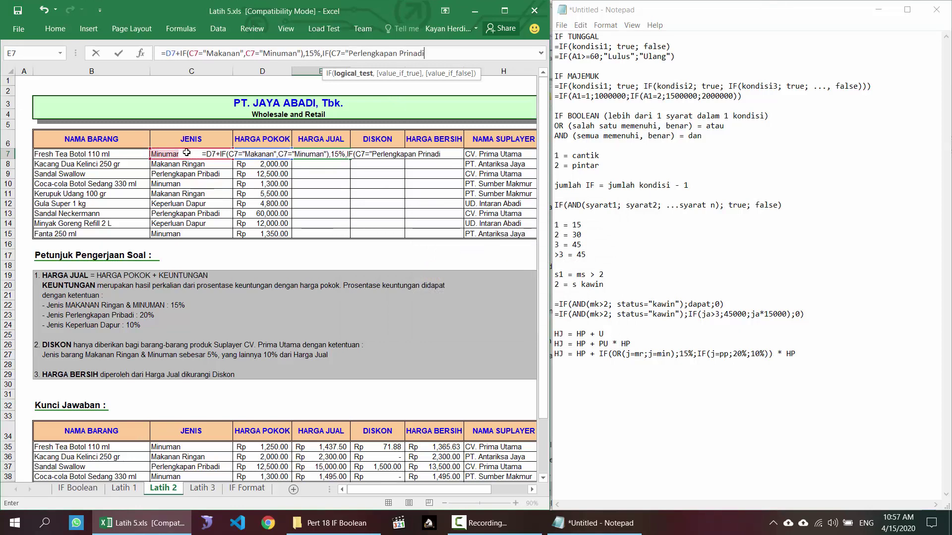
pyautogui.press('BackSpace')
pyautogui.press('BackSpace')
pyautogui.press('BackSpace')
pyautogui.press('BackSpace')
pyautogui.write('bad')
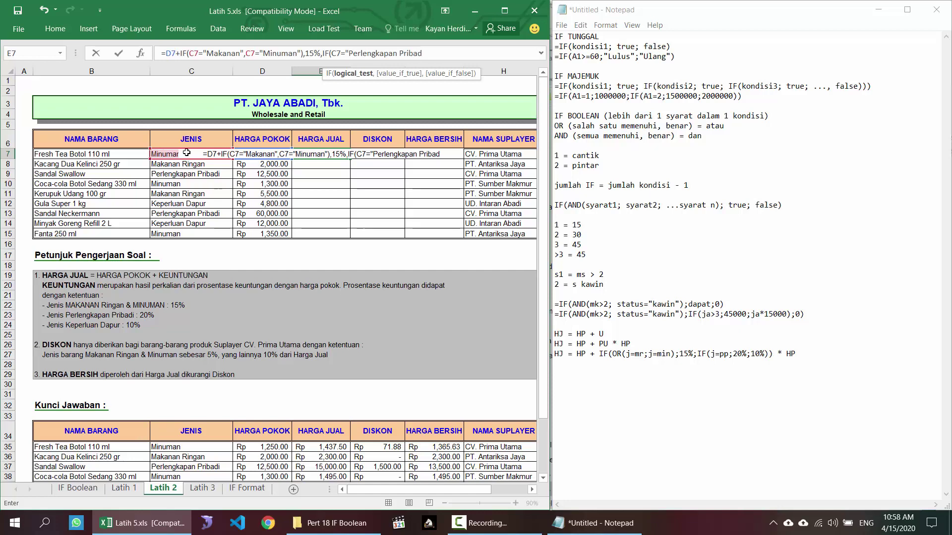
pyautogui.write('i",')
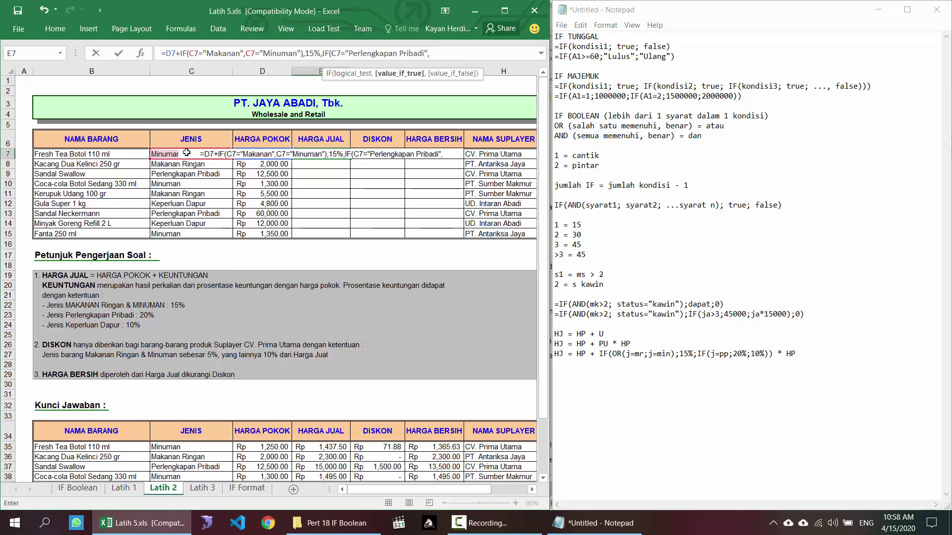
pyautogui.write('20')
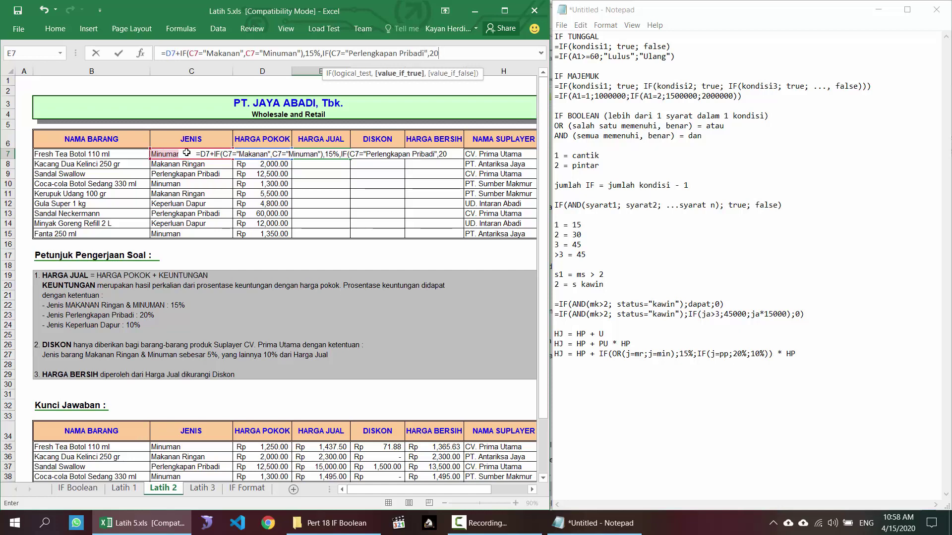
pyautogui.write('%,1')
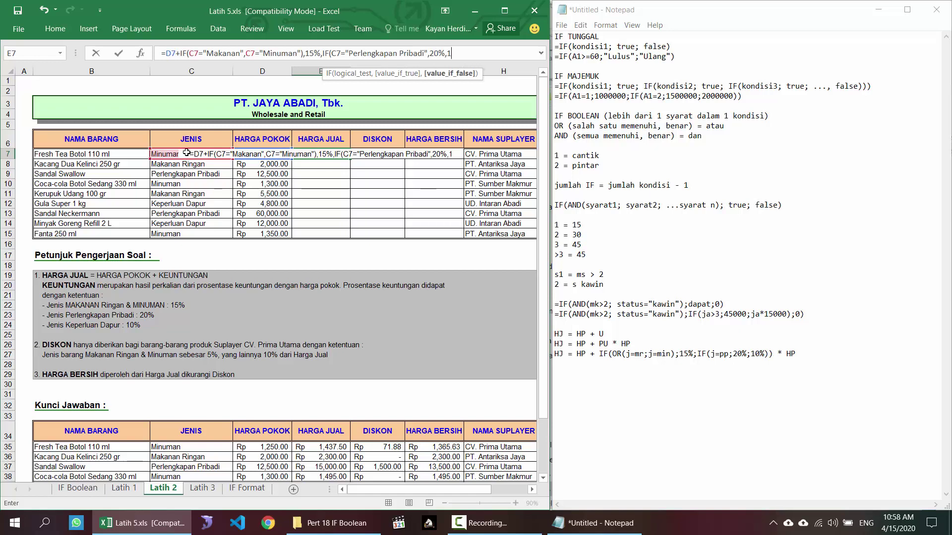
pyautogui.write('0%))')
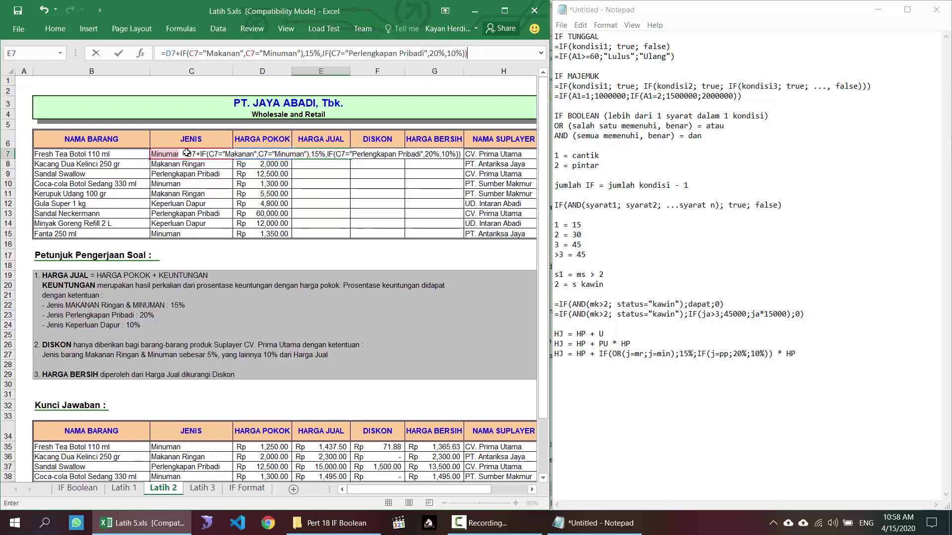
# - Multiply the nested IF in the E7 formula by D7 and try to enter it
pyautogui.write('*')
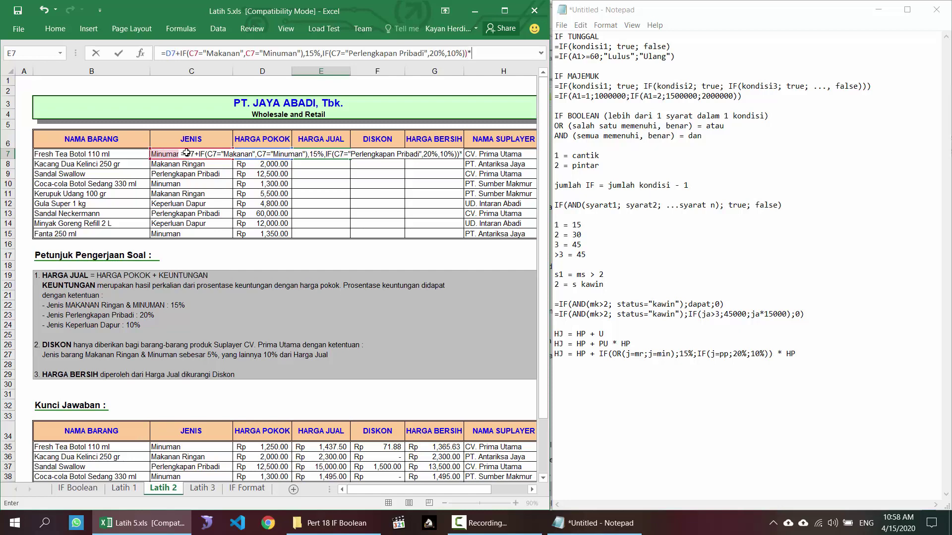
pyautogui.click(263, 155)
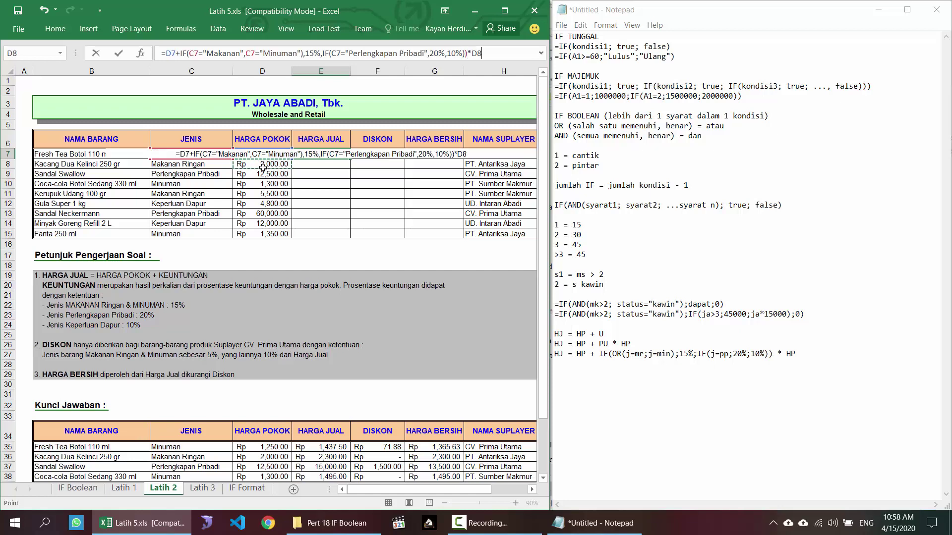
pyautogui.press('Return')
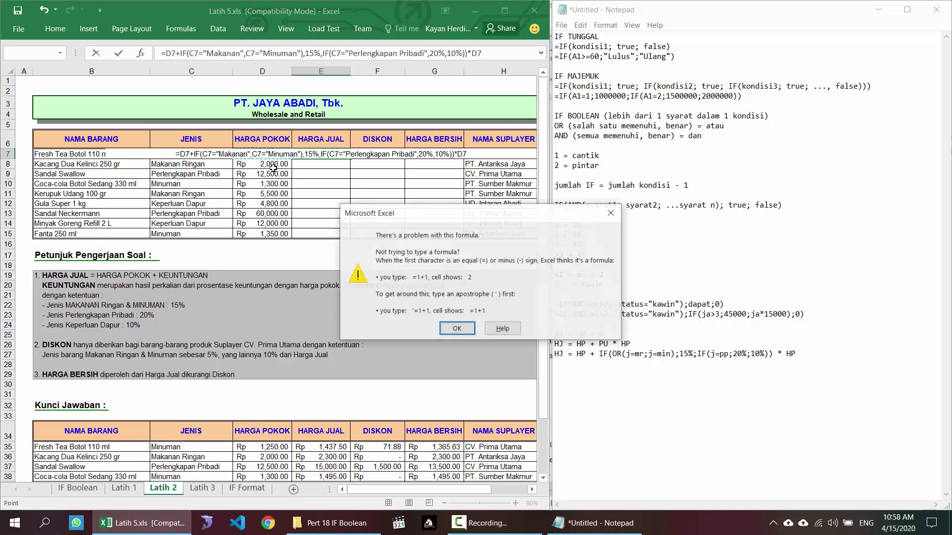
pyautogui.press('Return')
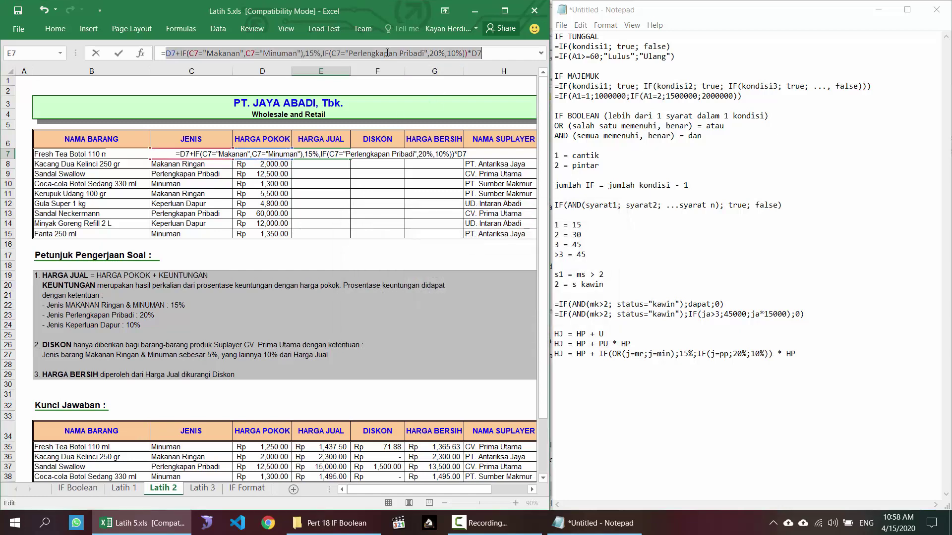
# - Insert AND( before the first C7 condition in the E7 formula and fill the formula down to E15
pyautogui.click(190, 53)
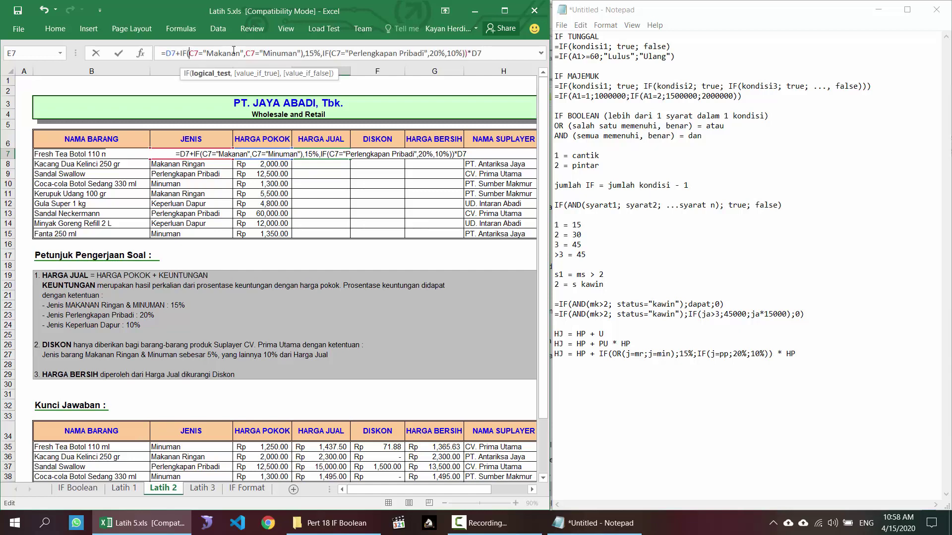
pyautogui.write('AND')
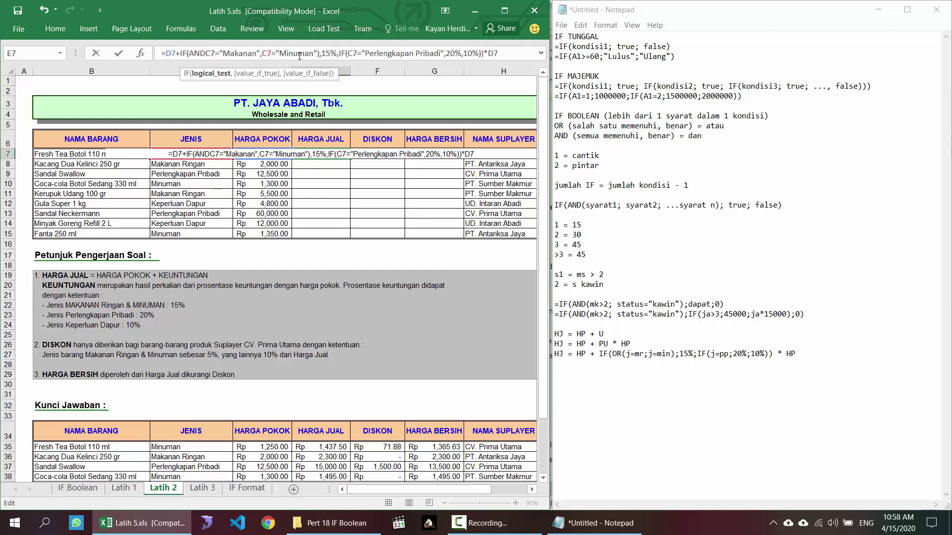
pyautogui.write('(')
pyautogui.press('Return')
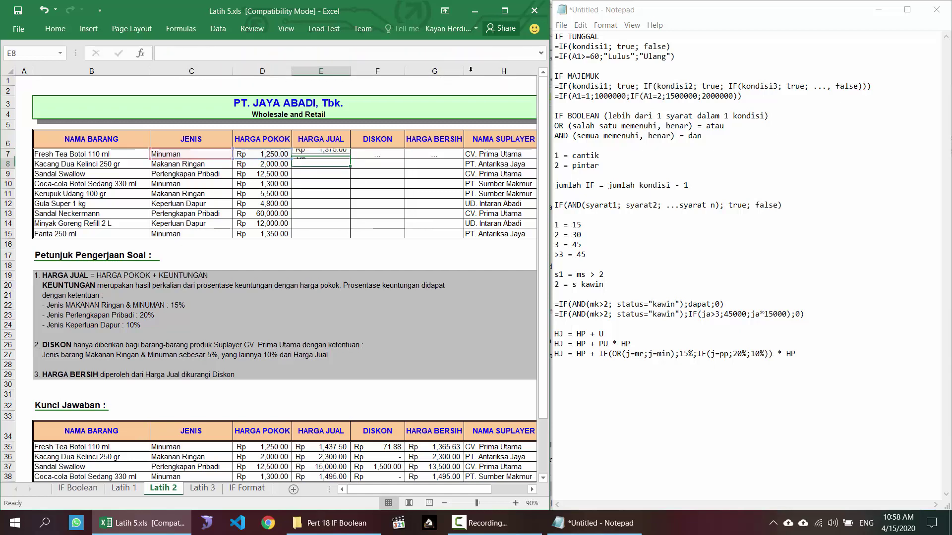
pyautogui.click(340, 156)
pyautogui.moveTo(348, 157); pyautogui.dragTo(347, 236)
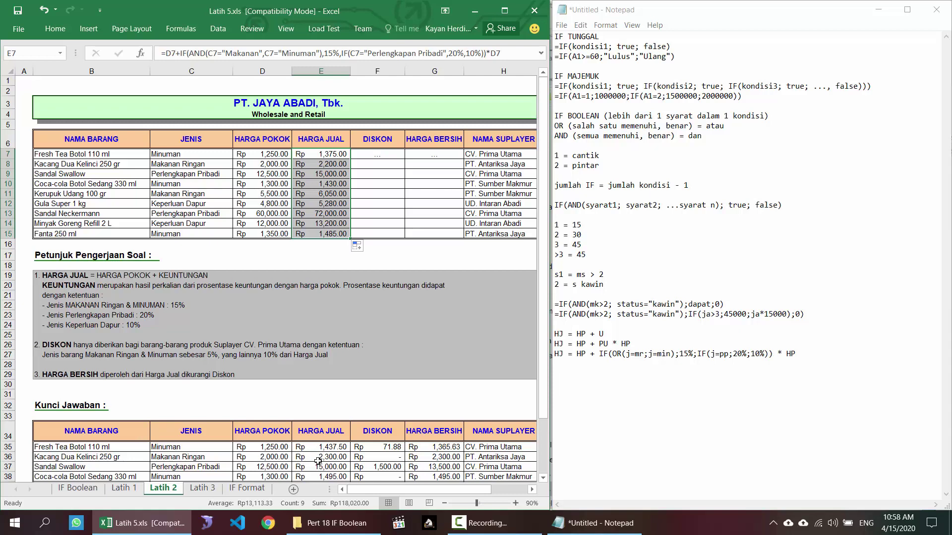
# - Replace AND with OR in the HARGA JUAL formula in E7 and fill it down to E15
pyautogui.click(313, 154)
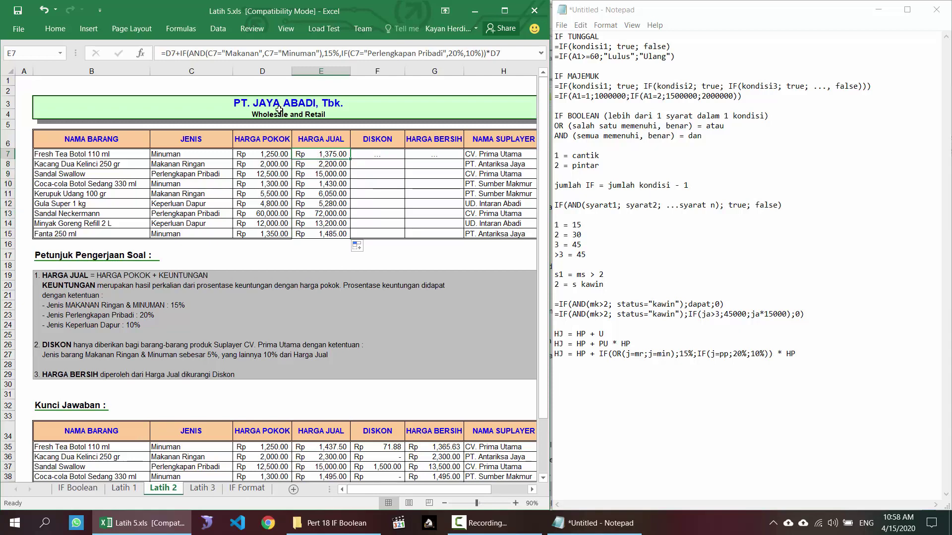
pyautogui.doubleClick(198, 53)
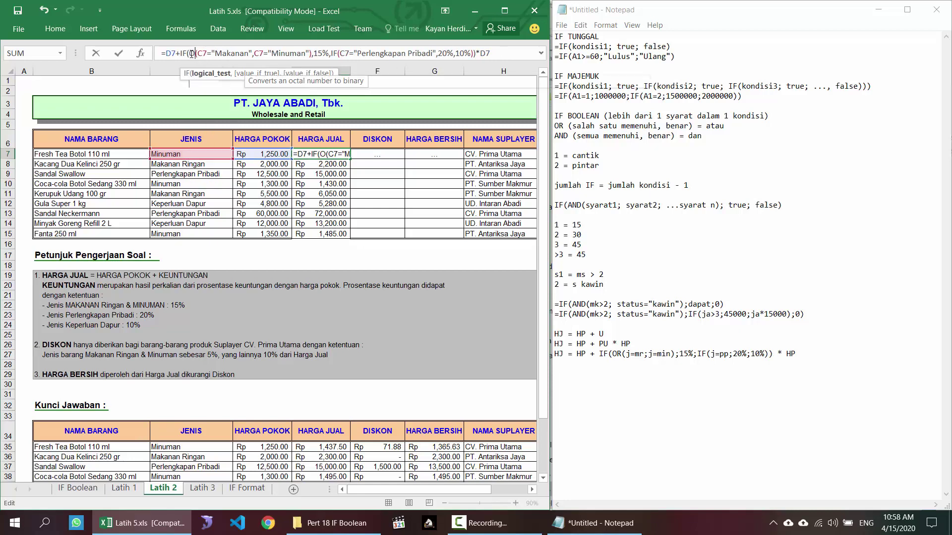
pyautogui.press('Return')
pyautogui.click(322, 154)
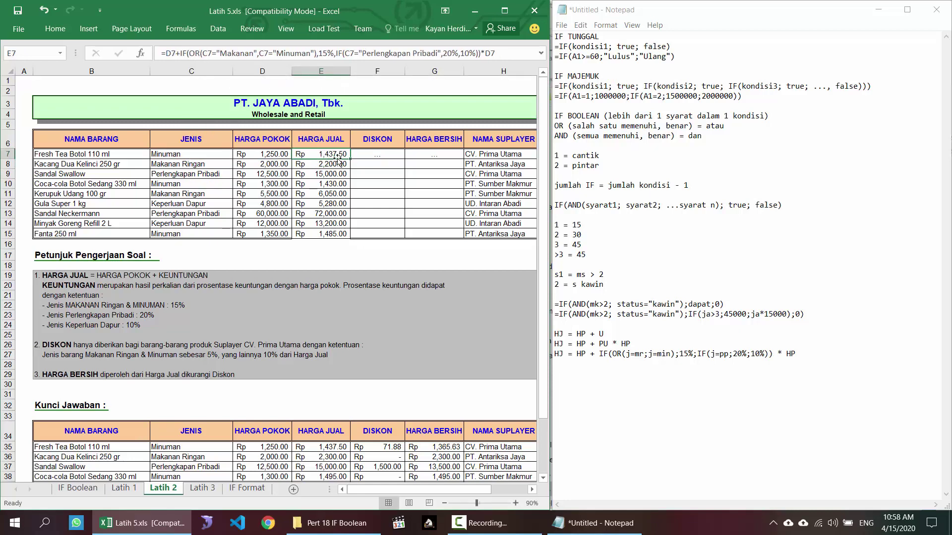
pyautogui.doubleClick(350, 159)
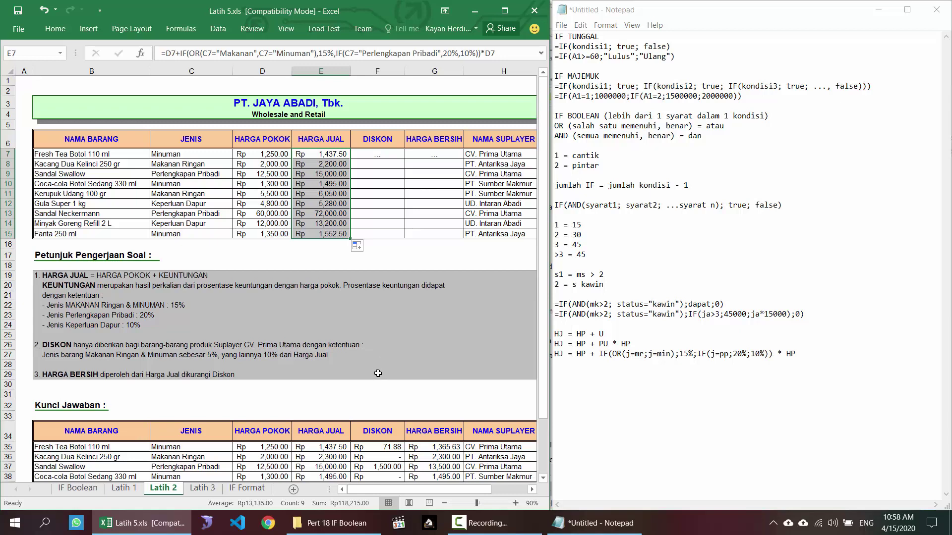
# - Switch to Notepad and draft the discount formula d=if(cv; dapat; 0) below the HJ lines
pyautogui.click(810, 349)
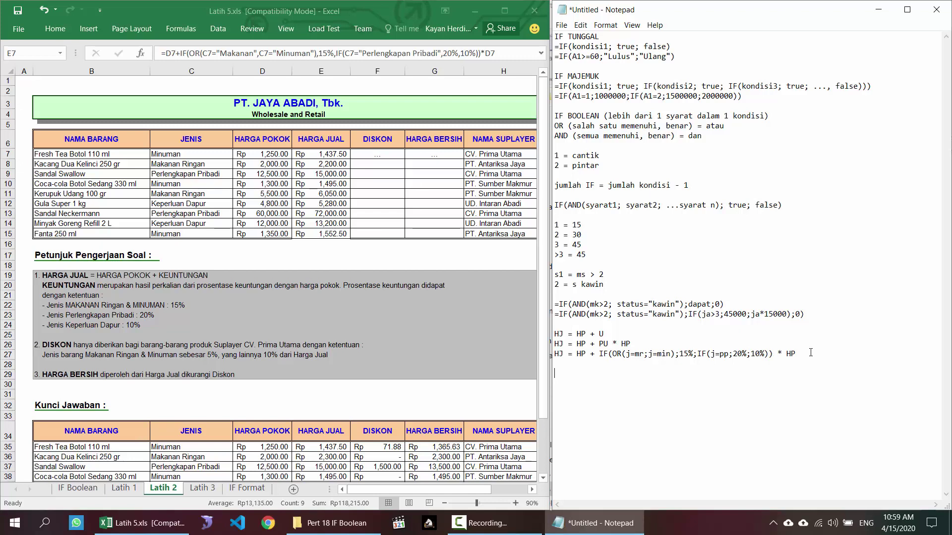
pyautogui.write('d=if(cv,dapat,0;')
pyautogui.press('Left')
pyautogui.press('Left')
pyautogui.press('Left')
pyautogui.press('Left')
pyautogui.press('Left')
pyautogui.press('BackSpace')
pyautogui.write(';')
pyautogui.press('Right')
# - Replace dapat in the drafted discount formula with the nested condition IF(OR(j=mr;j=min);5%;10%)
pyautogui.doubleClick(608, 374)
pyautogui.click(620, 373)
pyautogui.moveTo(620, 373); pyautogui.dragTo(595, 373)
pyautogui.write('IF(j=mr;j=min)')
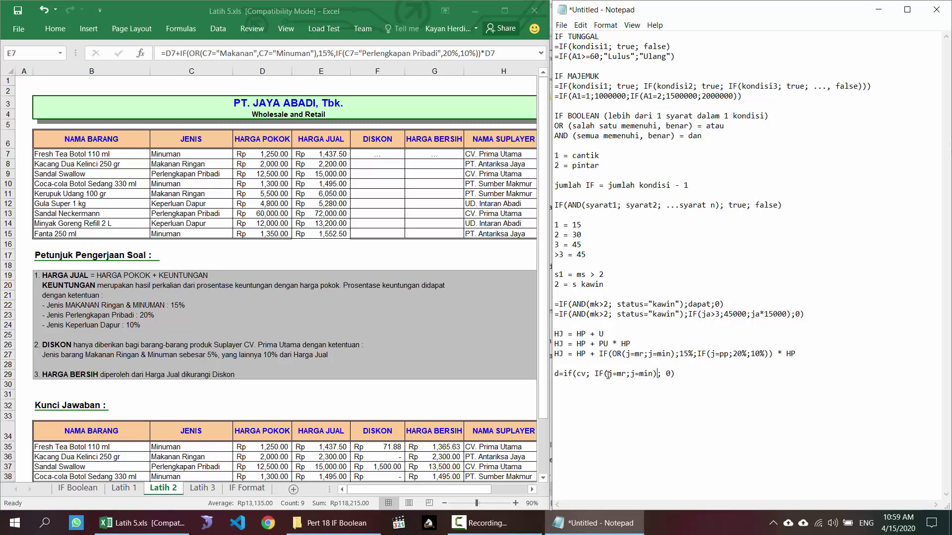
pyautogui.write('OR(')
pyautogui.write(';')
pyautogui.write('5%;10%);')
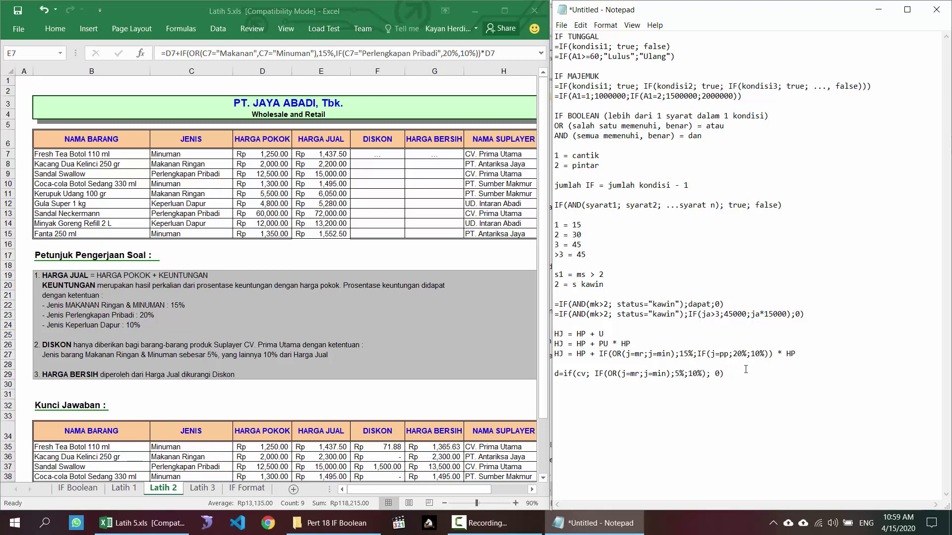
# - Switch to Excel and start the DISKON formula in F7 with =IF(H7="CV. Prima Utama", as the supplier test
pyautogui.click(382, 156)
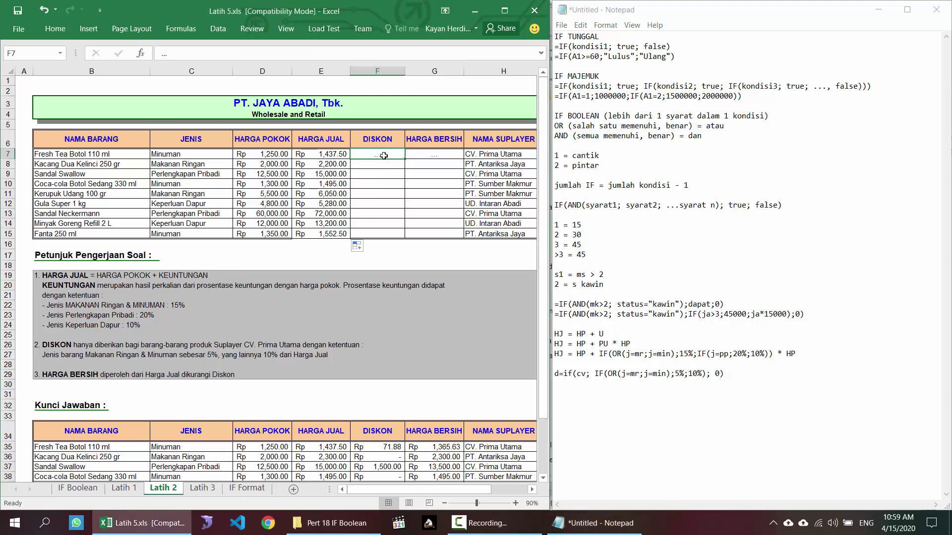
pyautogui.write('=IF(')
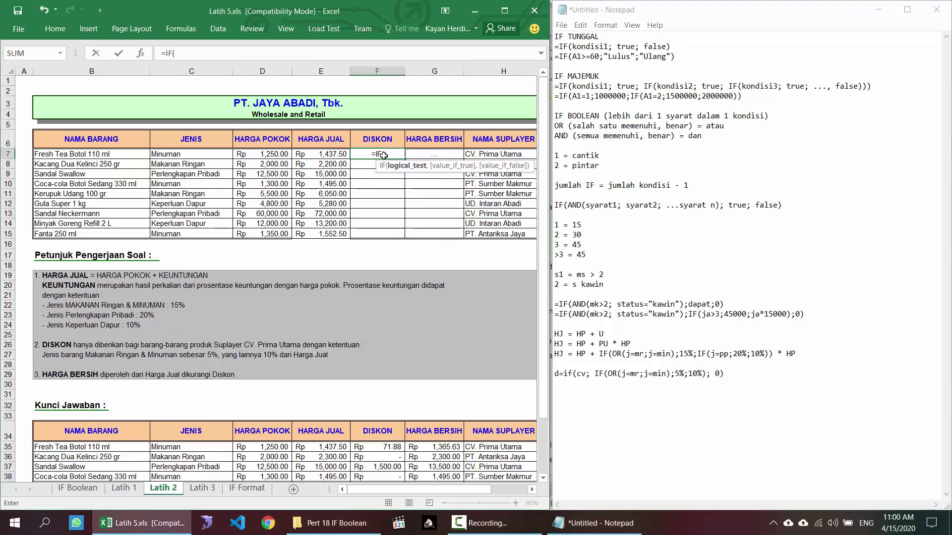
pyautogui.press('Right')
pyautogui.press('Right')
pyautogui.write('=')
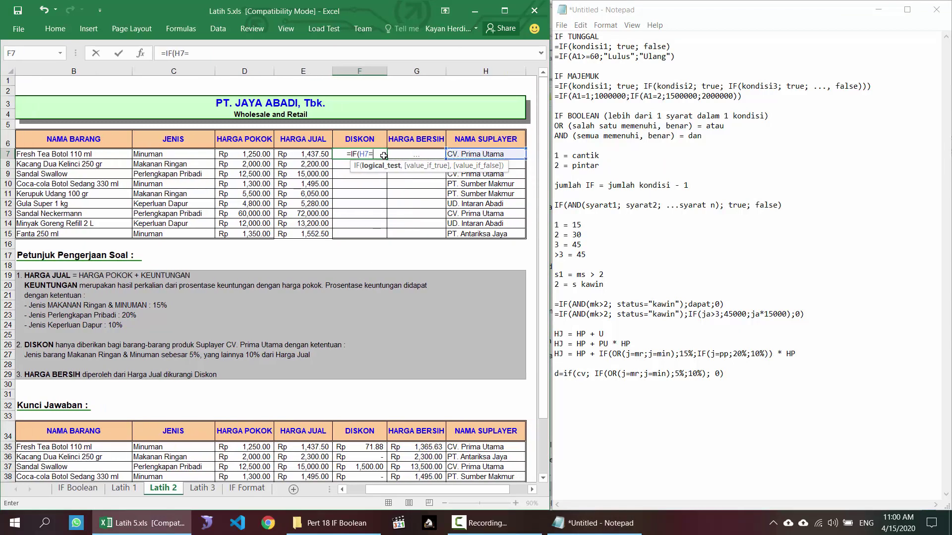
pyautogui.write('"CV')
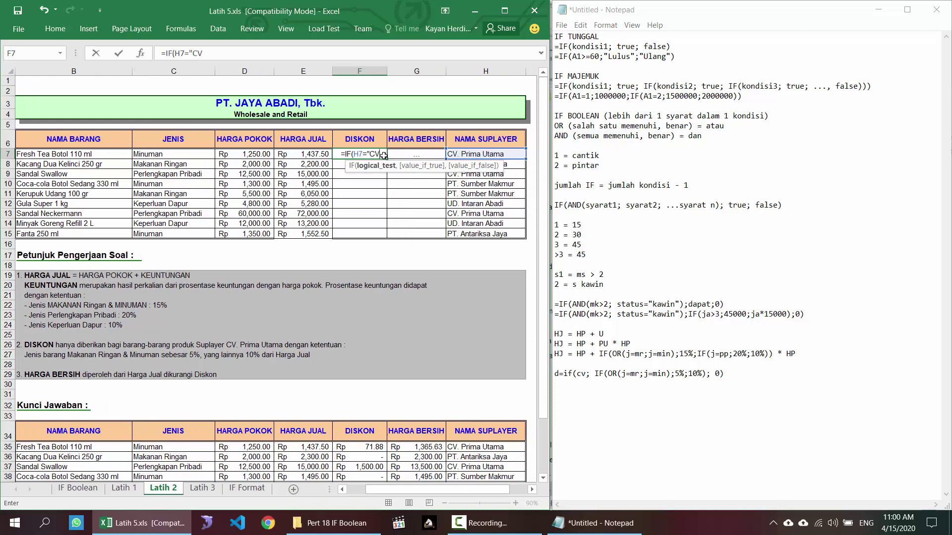
pyautogui.write('. Pri')
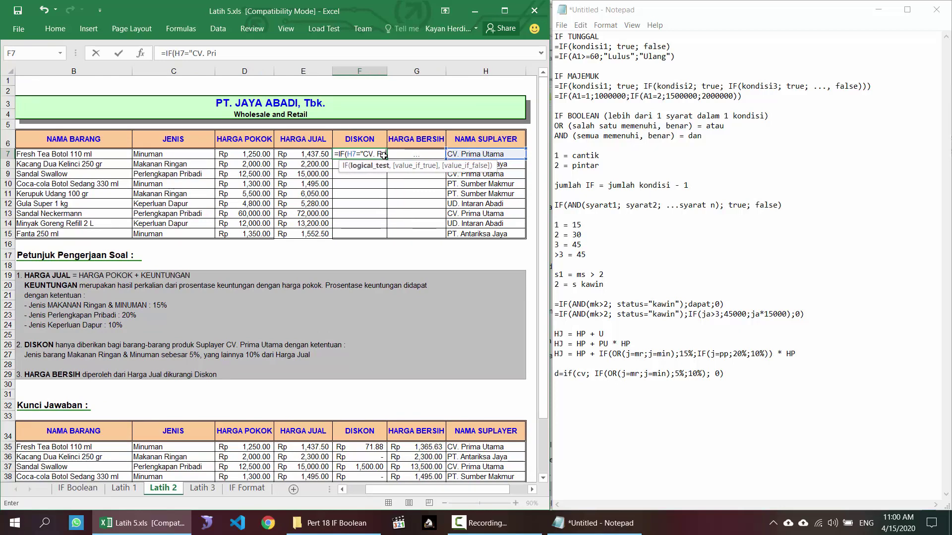
pyautogui.write('ma Utama",')
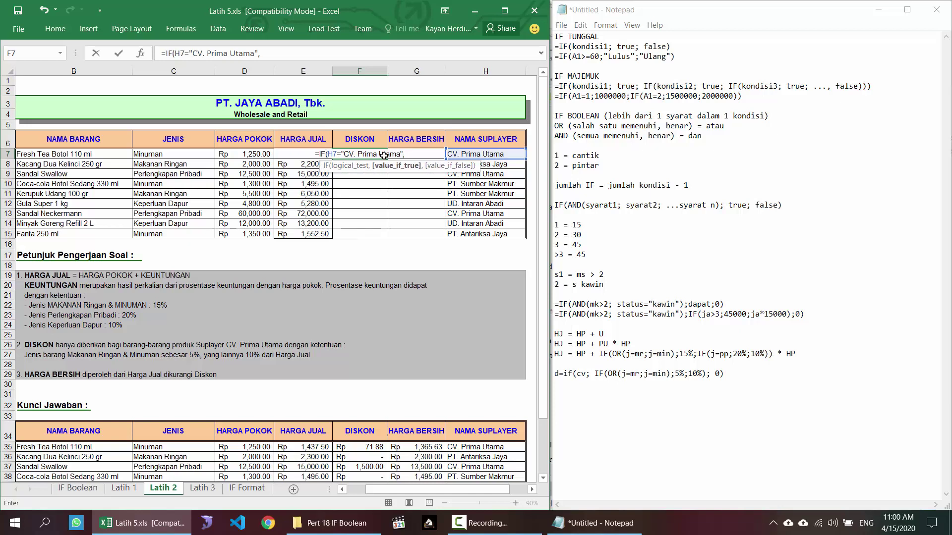
# - Add a nested IF to the F7 formula that tests OR(C7="Makanan Ringan",C7="Minuman")
pyautogui.write('IF')
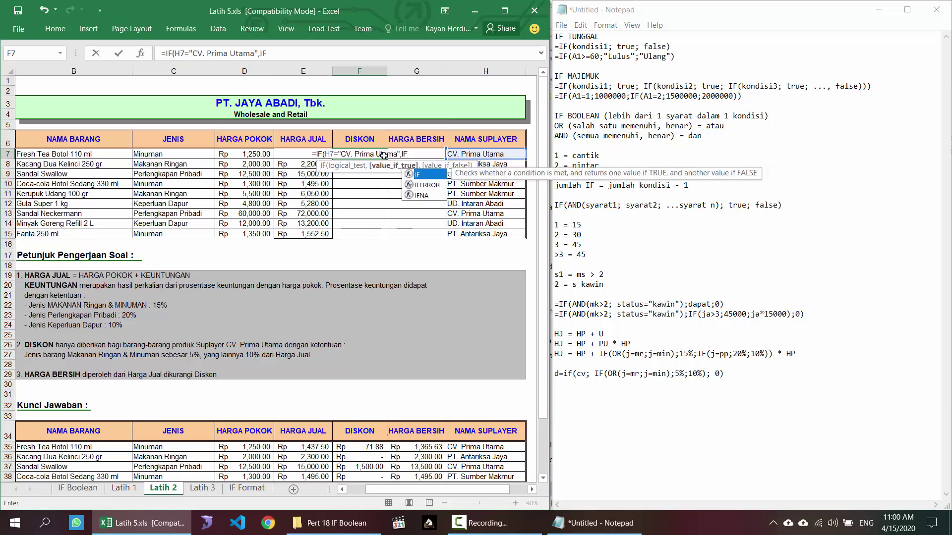
pyautogui.write('(')
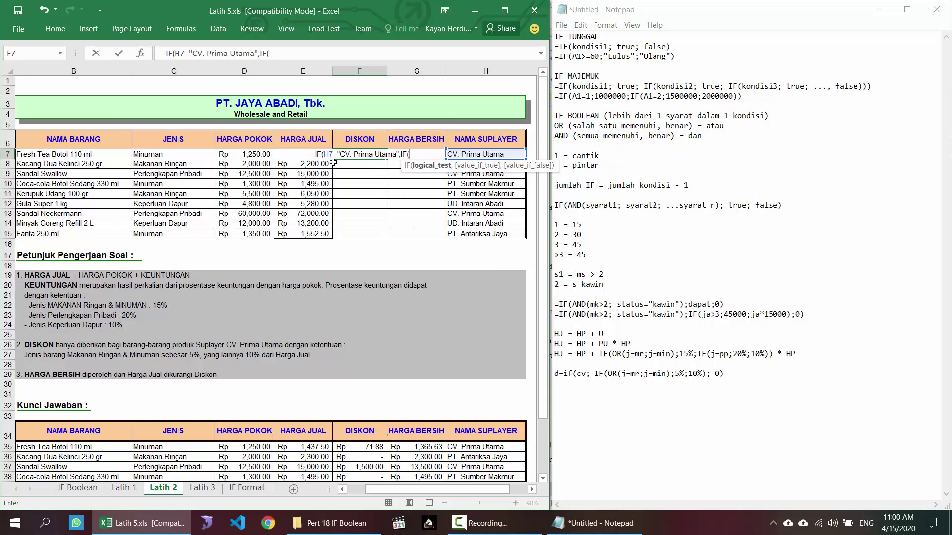
pyautogui.write('OR(')
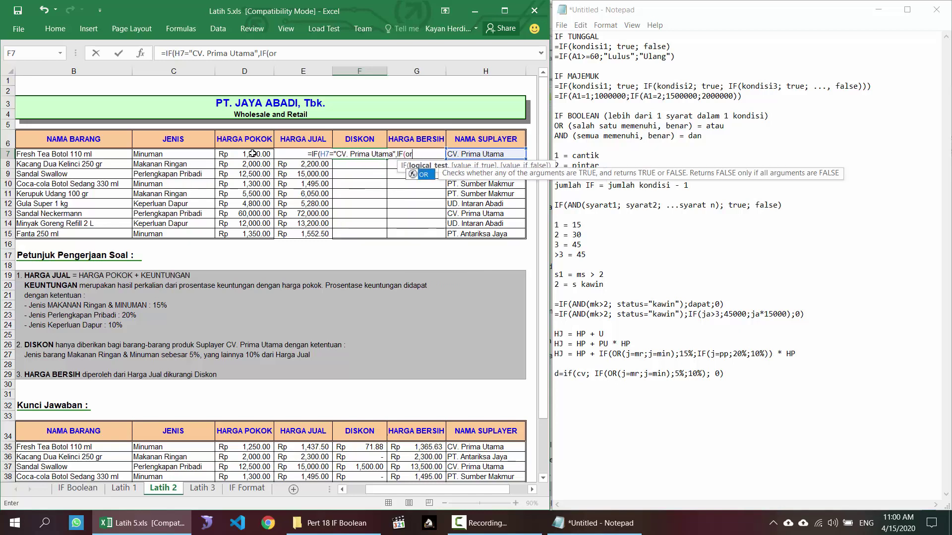
pyautogui.click(203, 155)
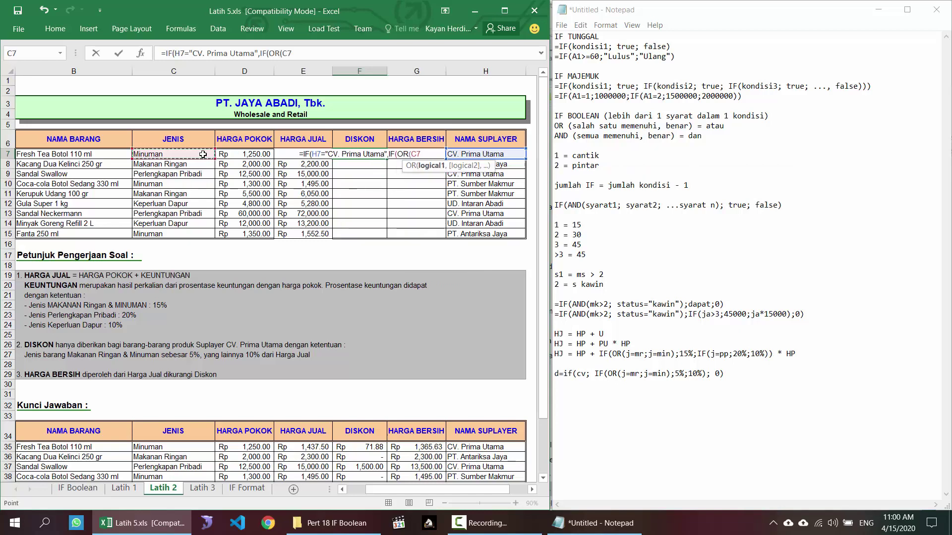
pyautogui.write('="Makanan Rin')
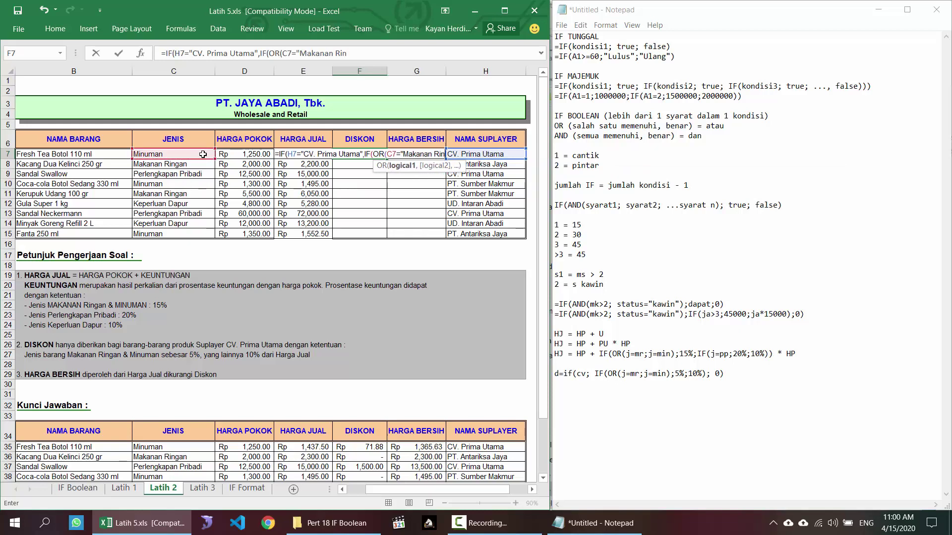
pyautogui.write('gan",')
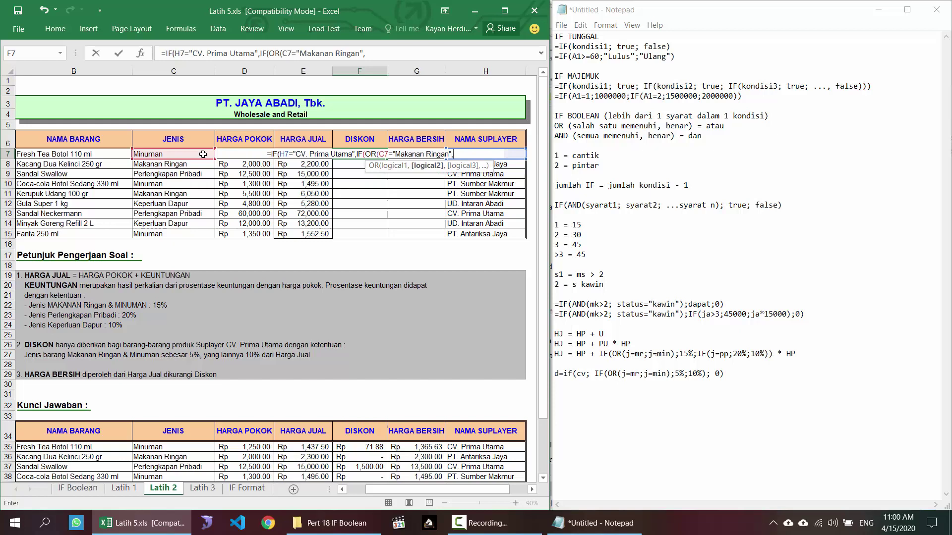
pyautogui.click(203, 155)
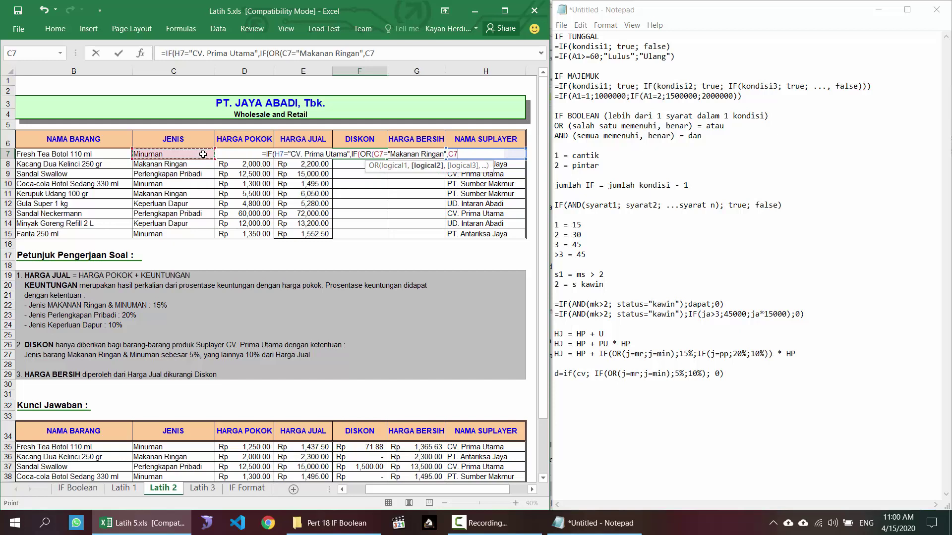
pyautogui.write('="Minuman")')
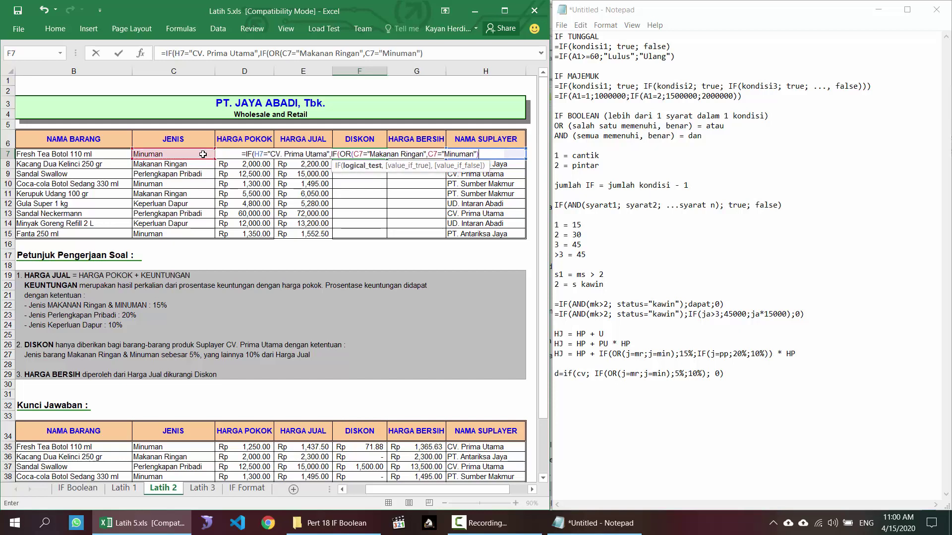
# - Give the nested IF in F7 the results 5% if true and 10% otherwise, and close it
pyautogui.write(';')
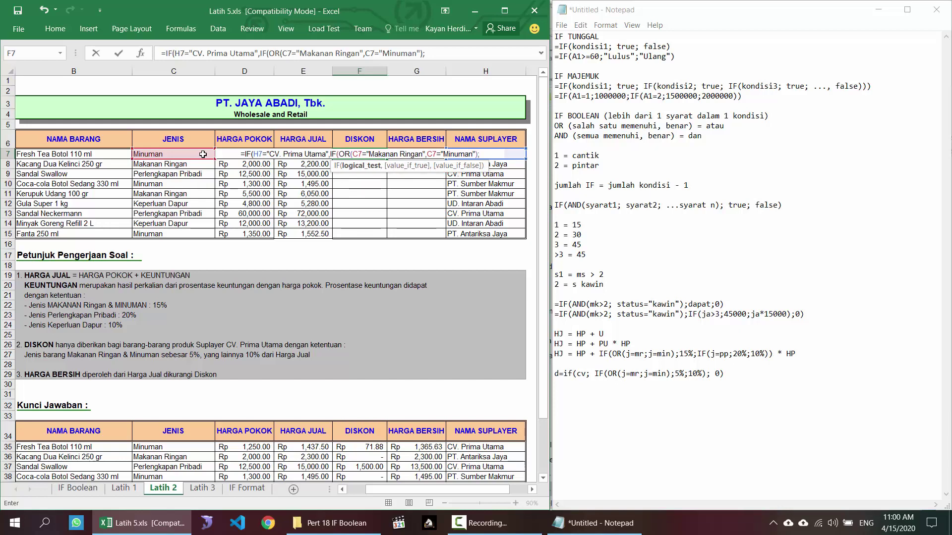
pyautogui.press('BackSpace')
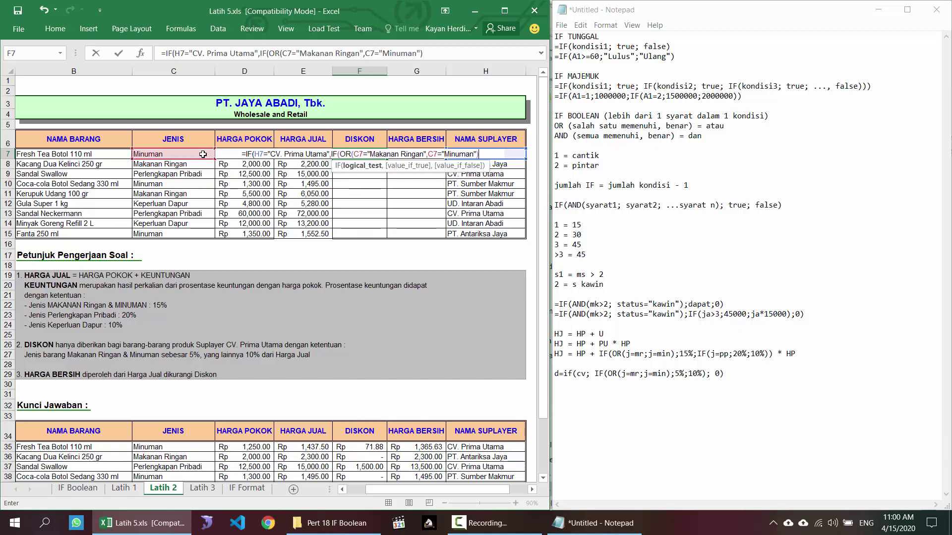
pyautogui.write(',')
pyautogui.write('5%')
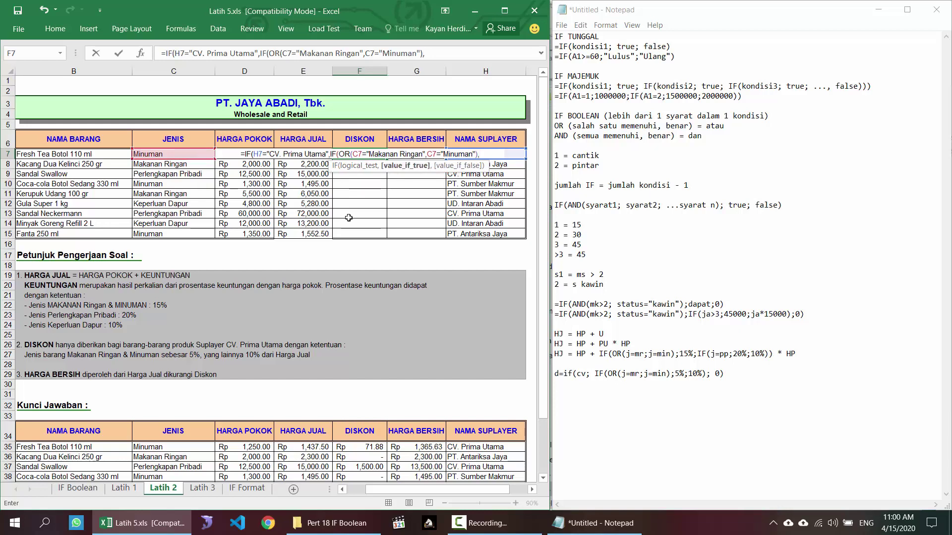
pyautogui.write(',10')
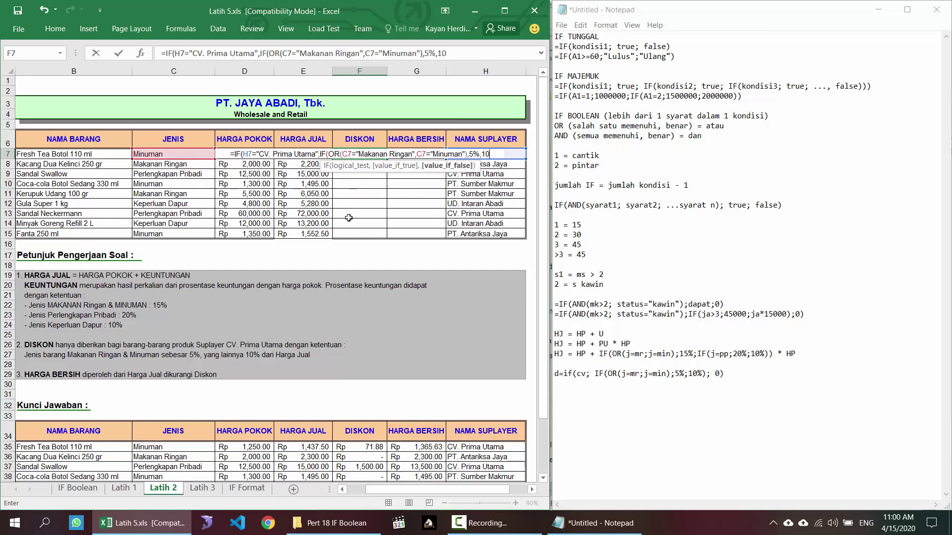
pyautogui.write('%')
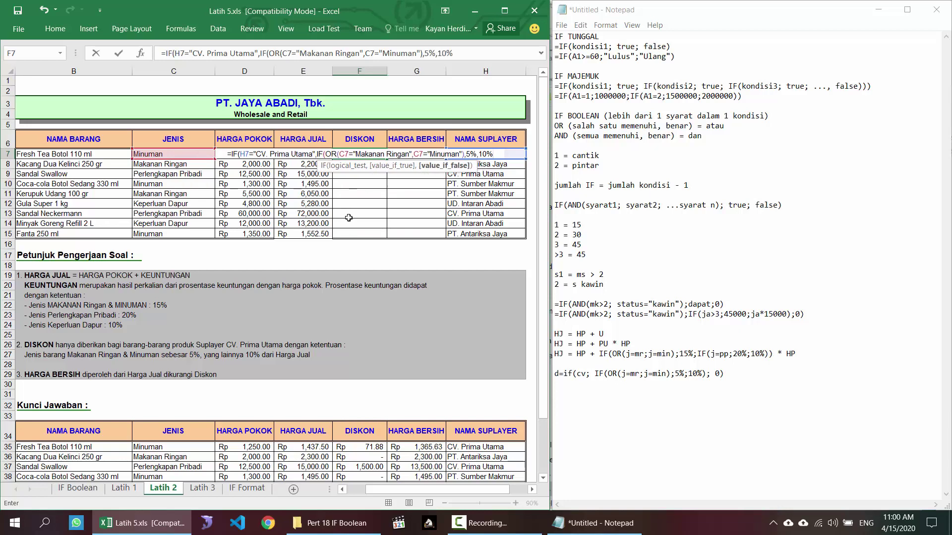
pyautogui.write(')')
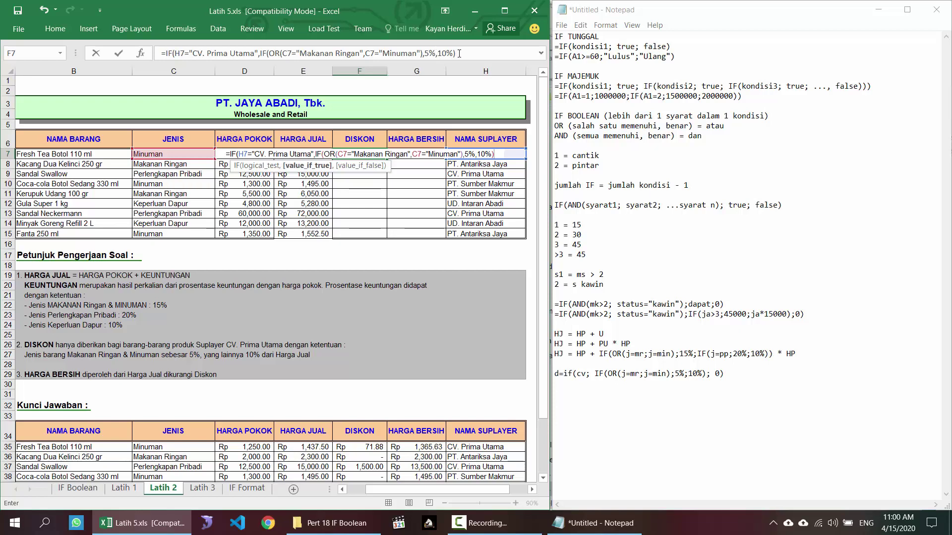
# - Complete the F7 formula with *E7 after the nested IF and 0 for other suppliers, and fill it down to F15
pyautogui.click(459, 53)
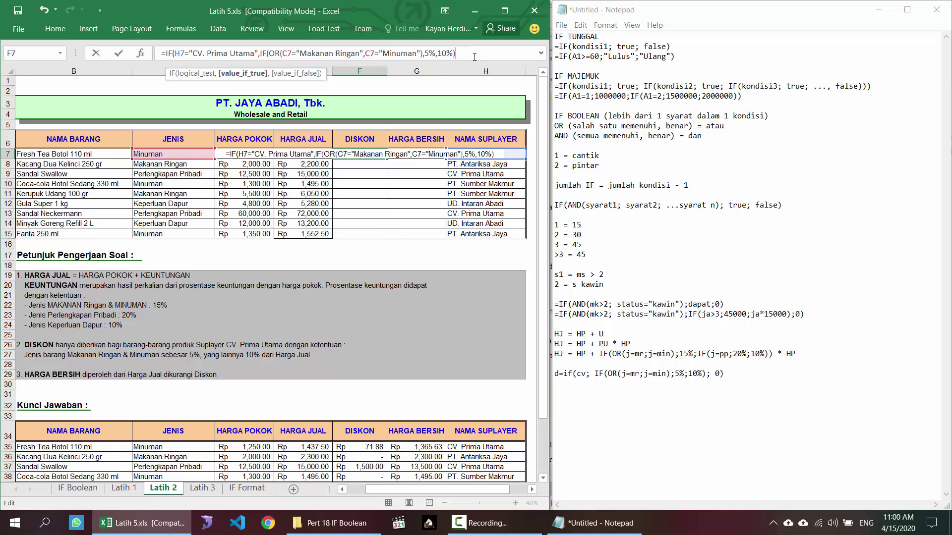
pyautogui.write('*')
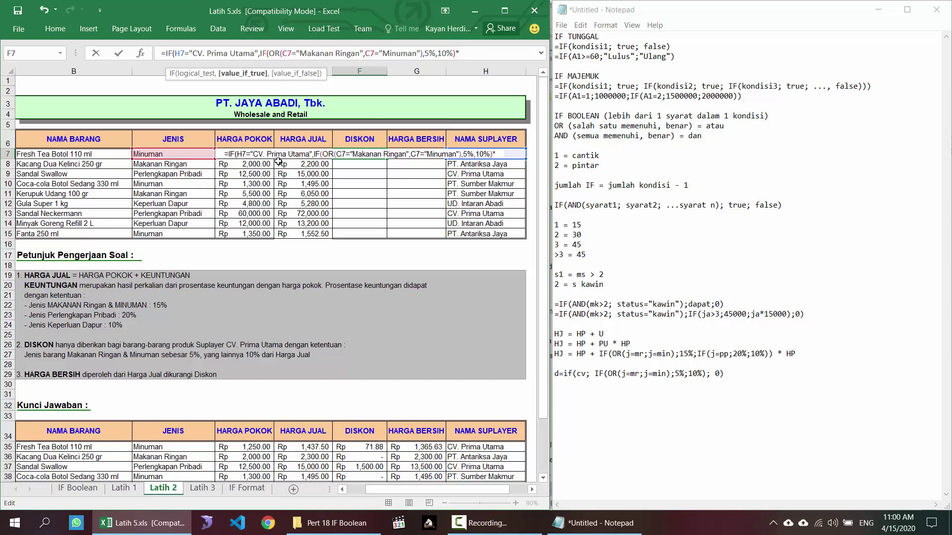
pyautogui.click(302, 163)
pyautogui.press('Up')
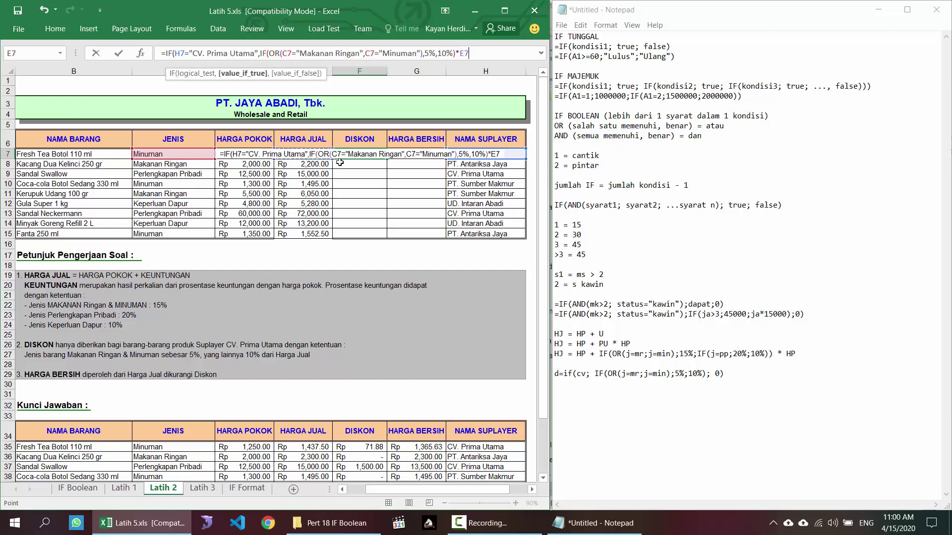
pyautogui.write(',')
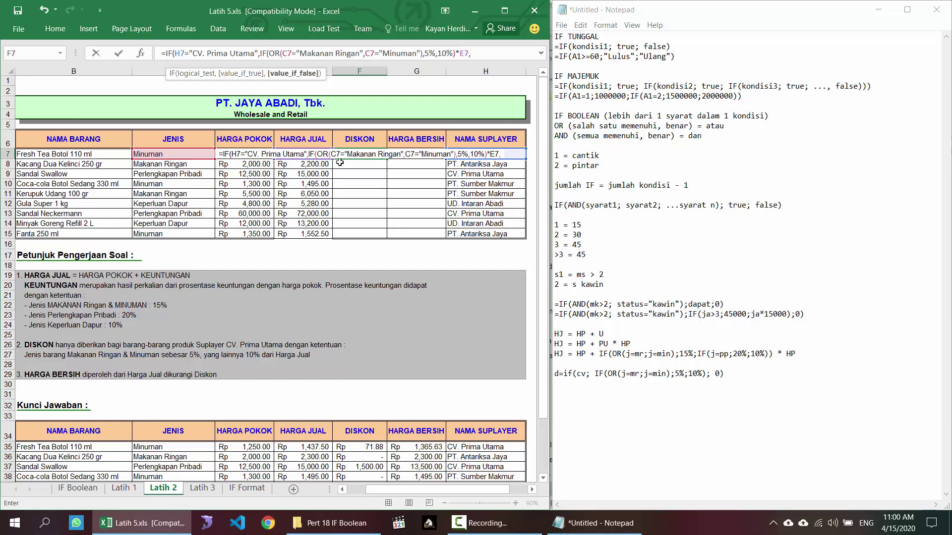
pyautogui.write('0)')
pyautogui.press('Return')
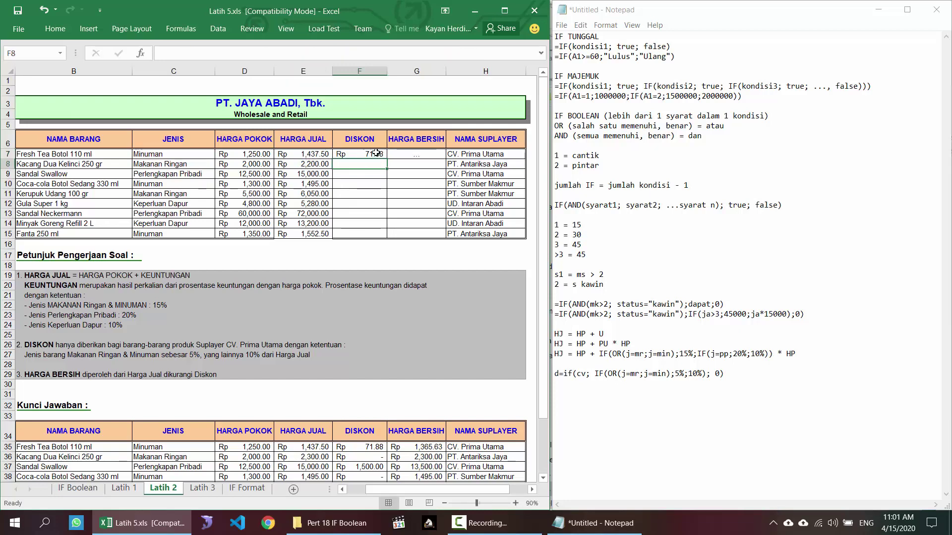
pyautogui.click(377, 153)
pyautogui.doubleClick(387, 159)
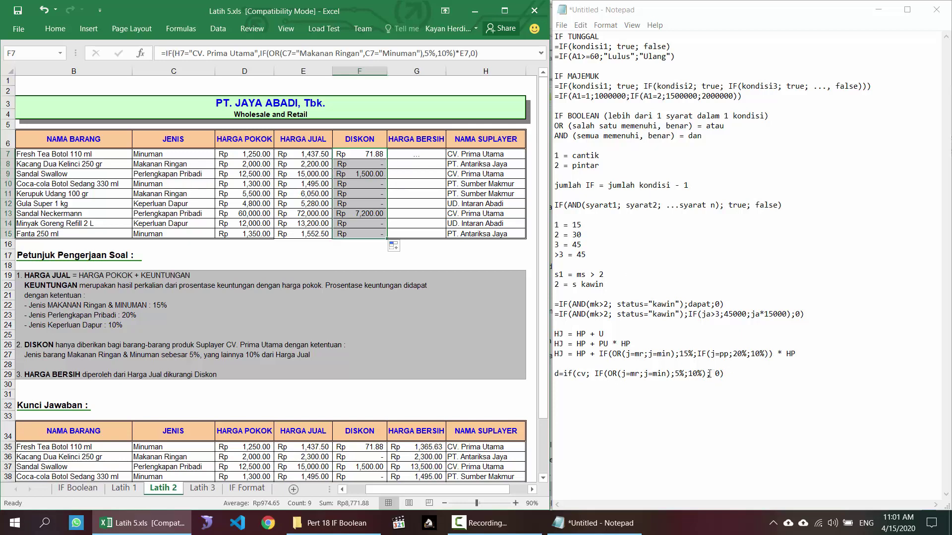
# - Add *HJ after the nested IF in the Notepad discount draft and return to the Excel workbook
pyautogui.click(709, 374)
pyautogui.write('*H')
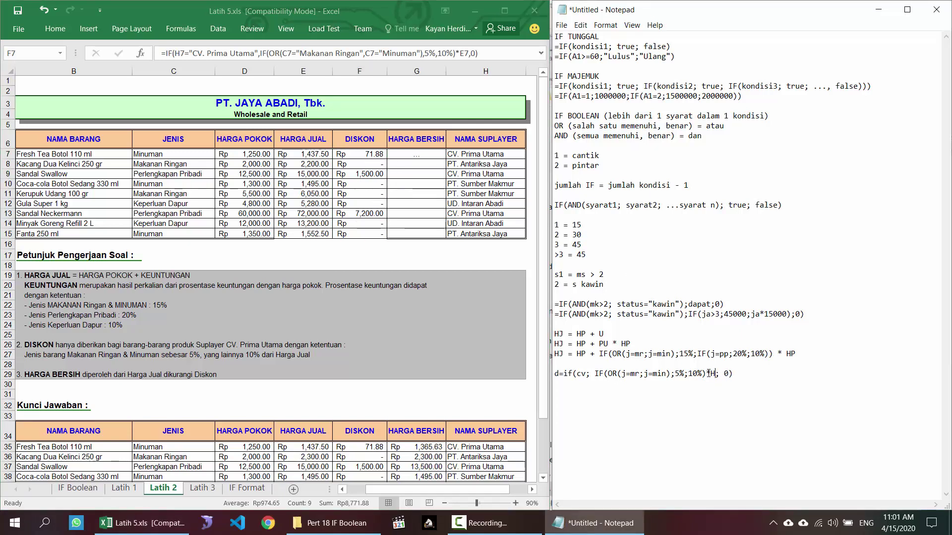
pyautogui.write('J')
pyautogui.hotkey('alt', 'Tab')
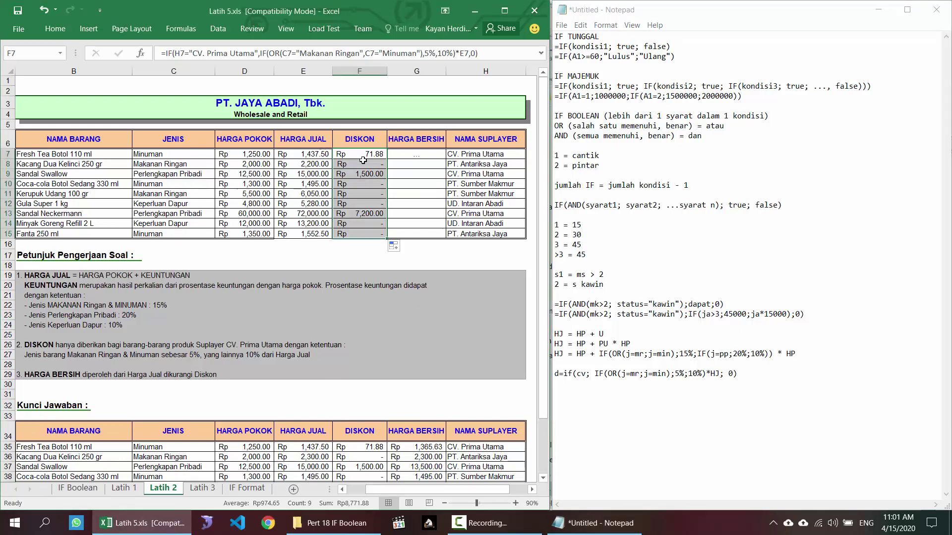
# - Calculate HARGA BERSIH in G7 with =E7-F7 and fill the formula down to G15
pyautogui.click(407, 154)
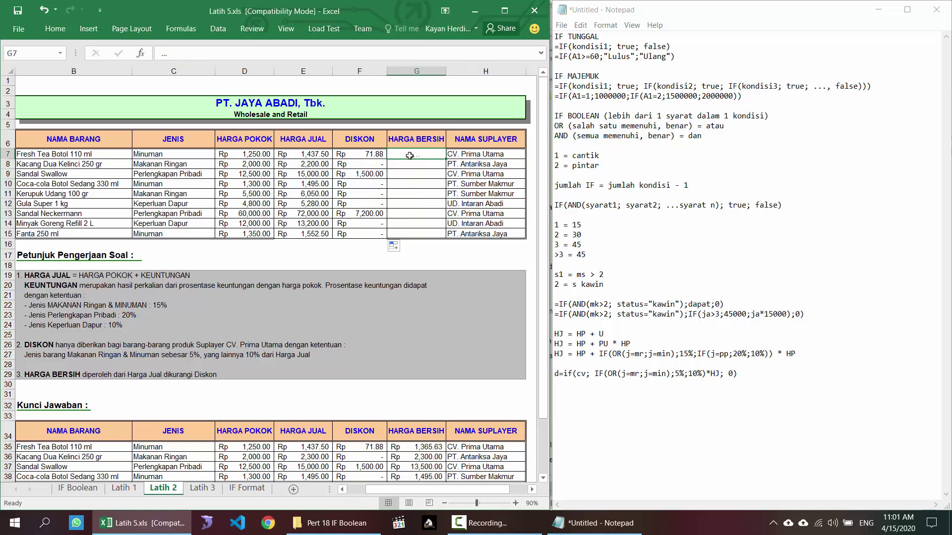
pyautogui.write('=')
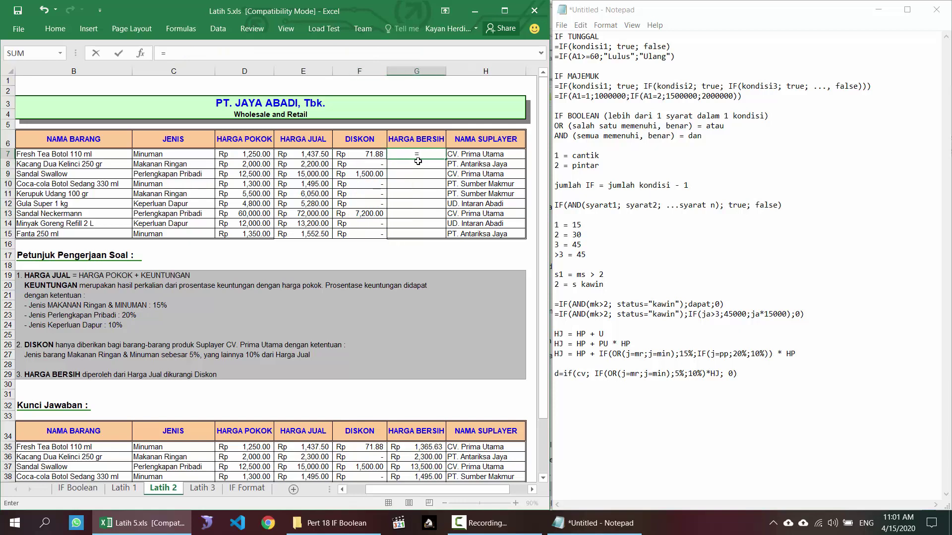
pyautogui.click(324, 152)
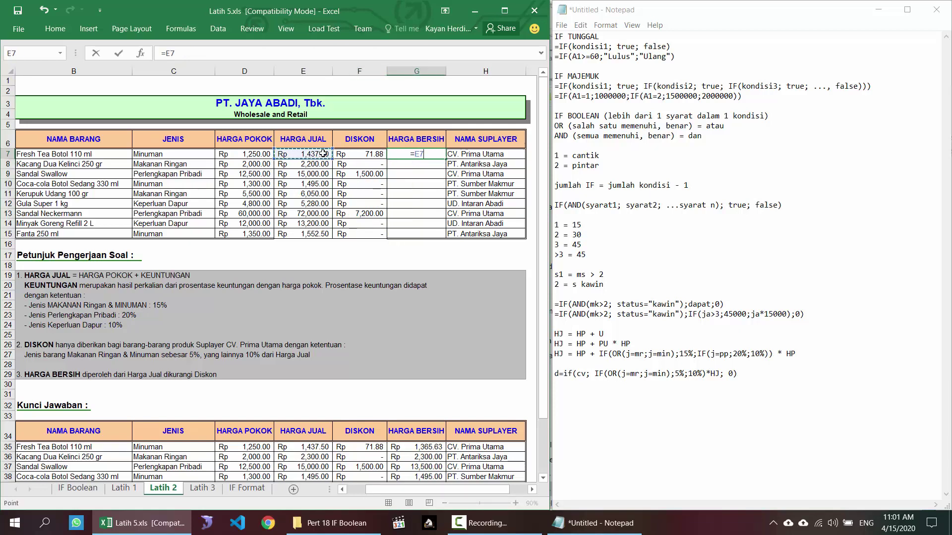
pyautogui.write('-')
pyautogui.click(358, 151)
pyautogui.press('Return')
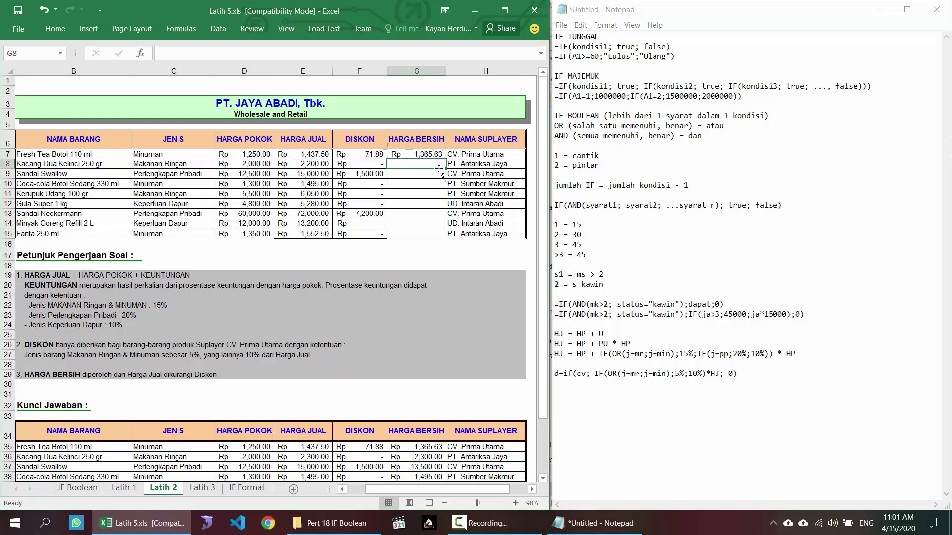
pyautogui.click(437, 155)
pyautogui.doubleClick(445, 159)
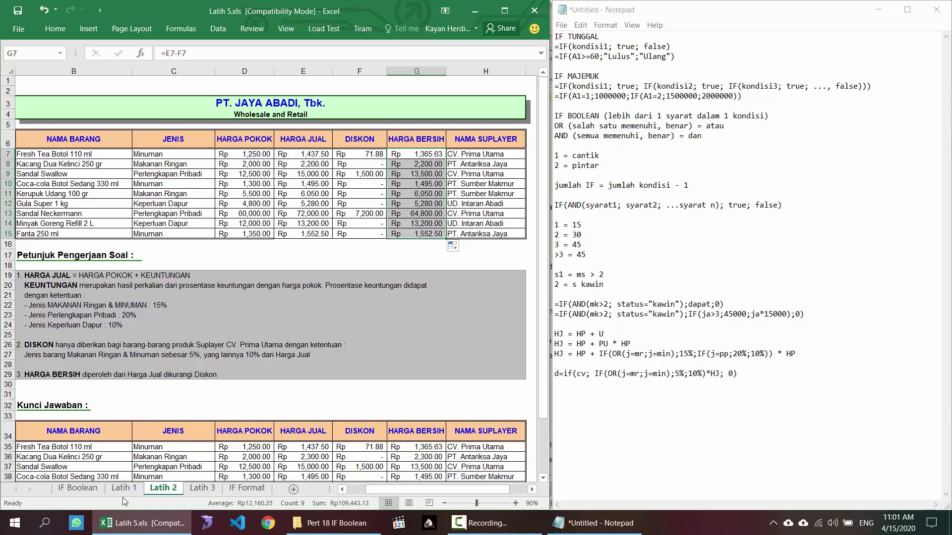
# - Look over the Latih 3 exercise sheet and open the IF Format sheet
pyautogui.click(200, 488)
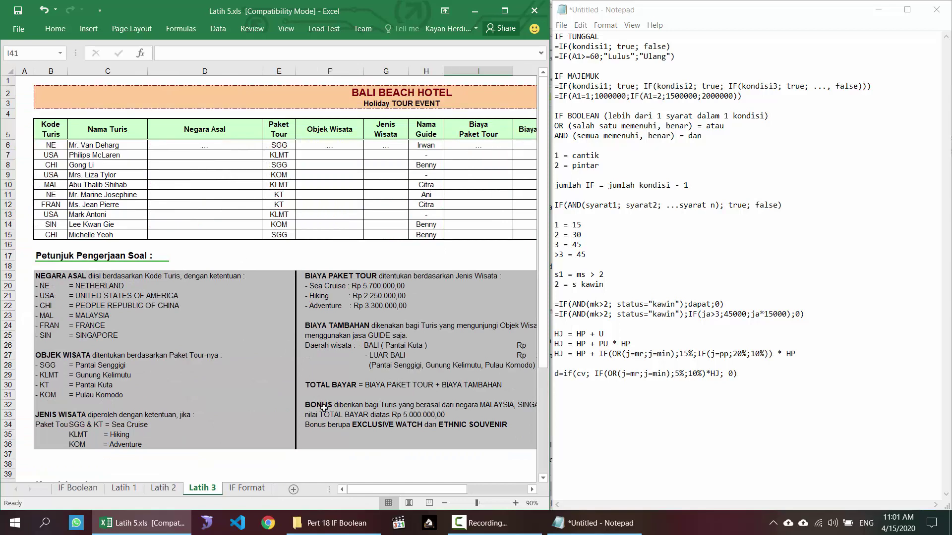
pyautogui.moveTo(369, 491); pyautogui.dragTo(350, 490)
pyautogui.click(238, 488)
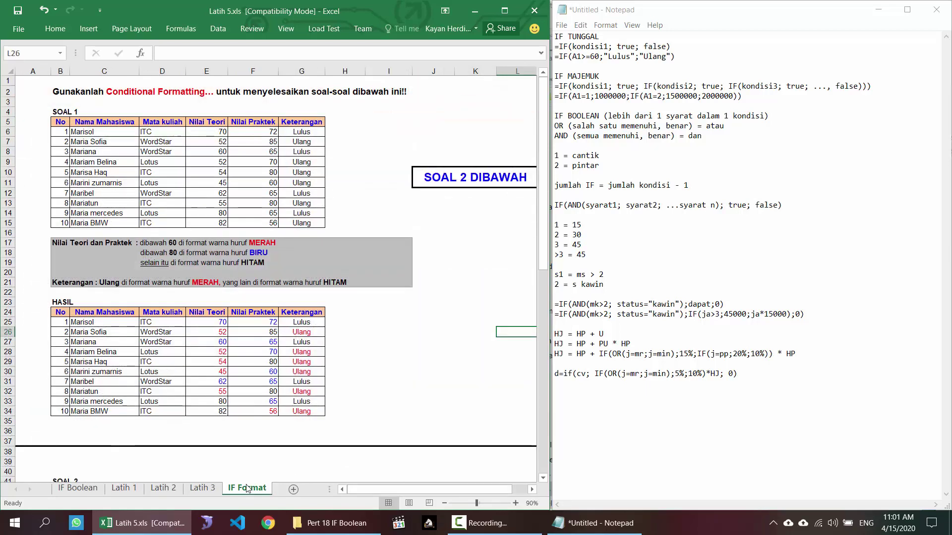